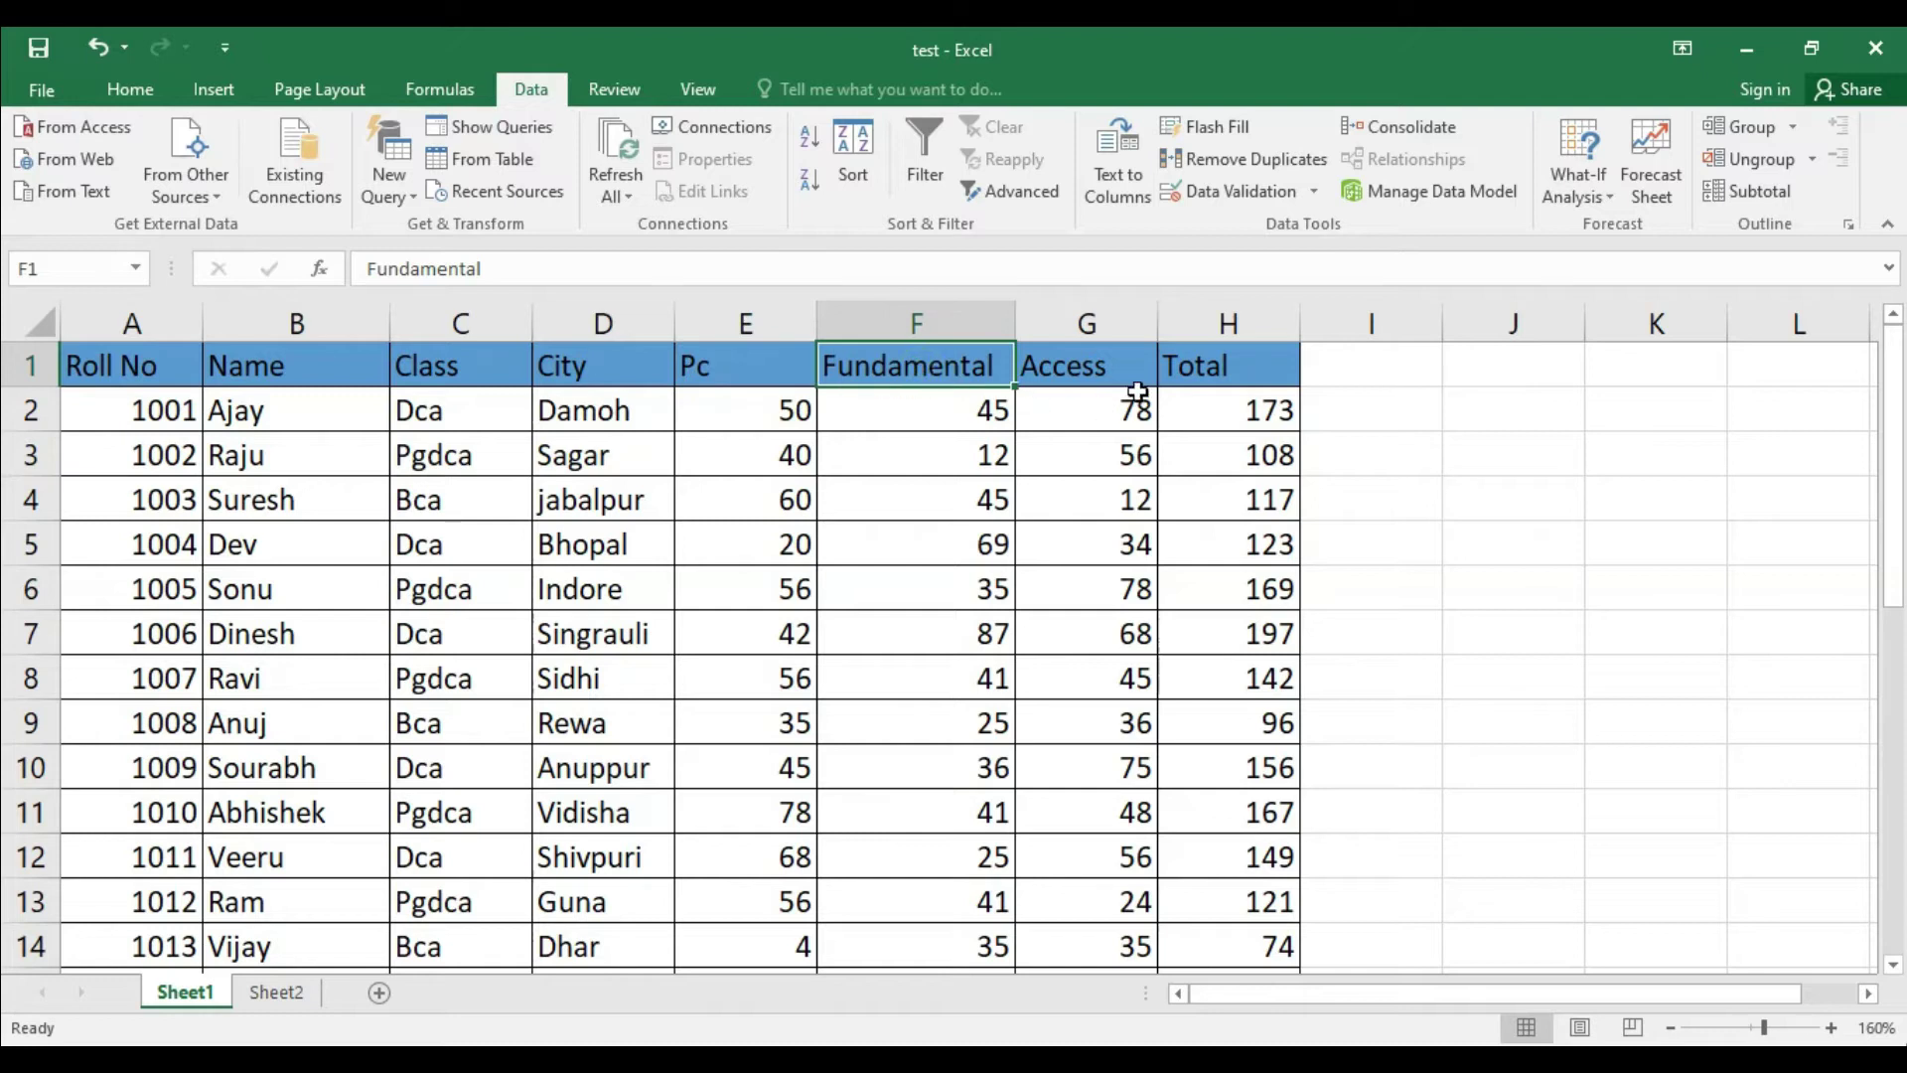
- Locate the Filter command among the Sort & Filter options for the student table
left_click(1108, 368)
left_click(1228, 372)
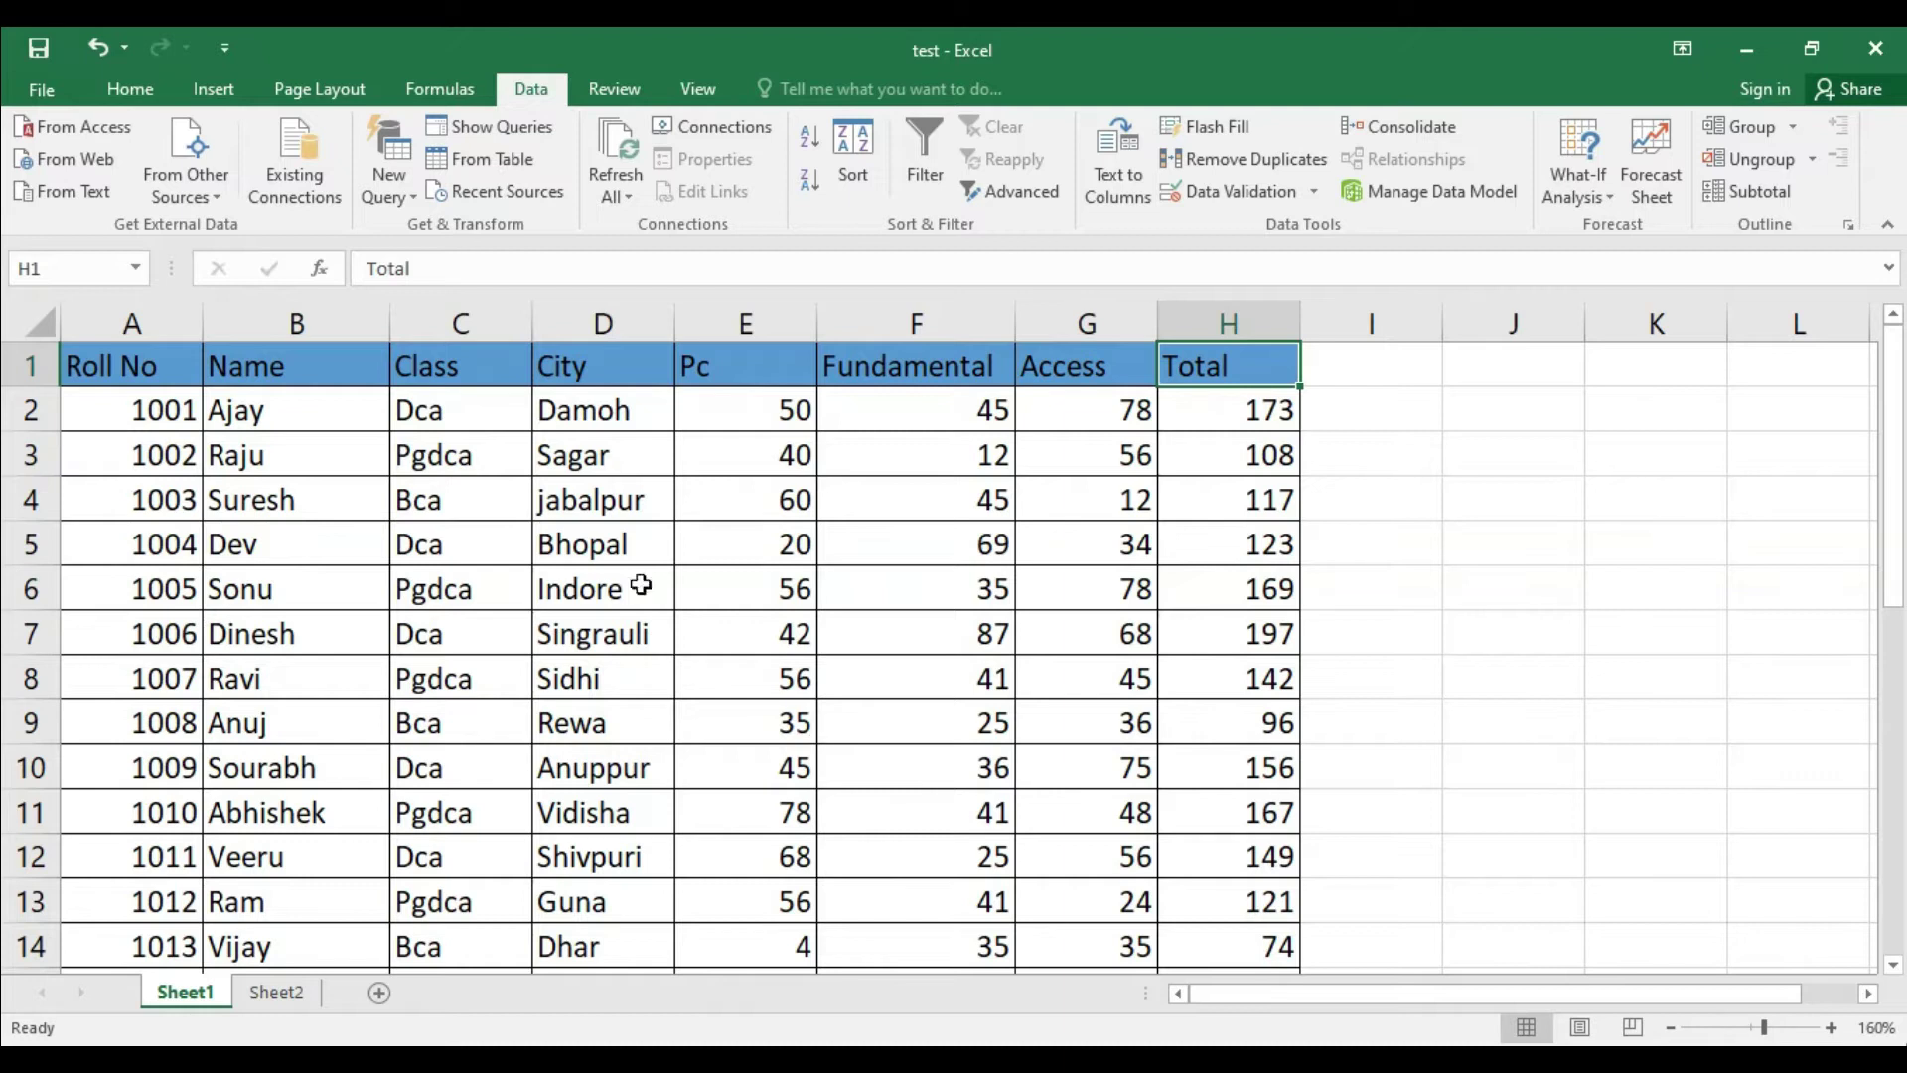
left_click(130, 88)
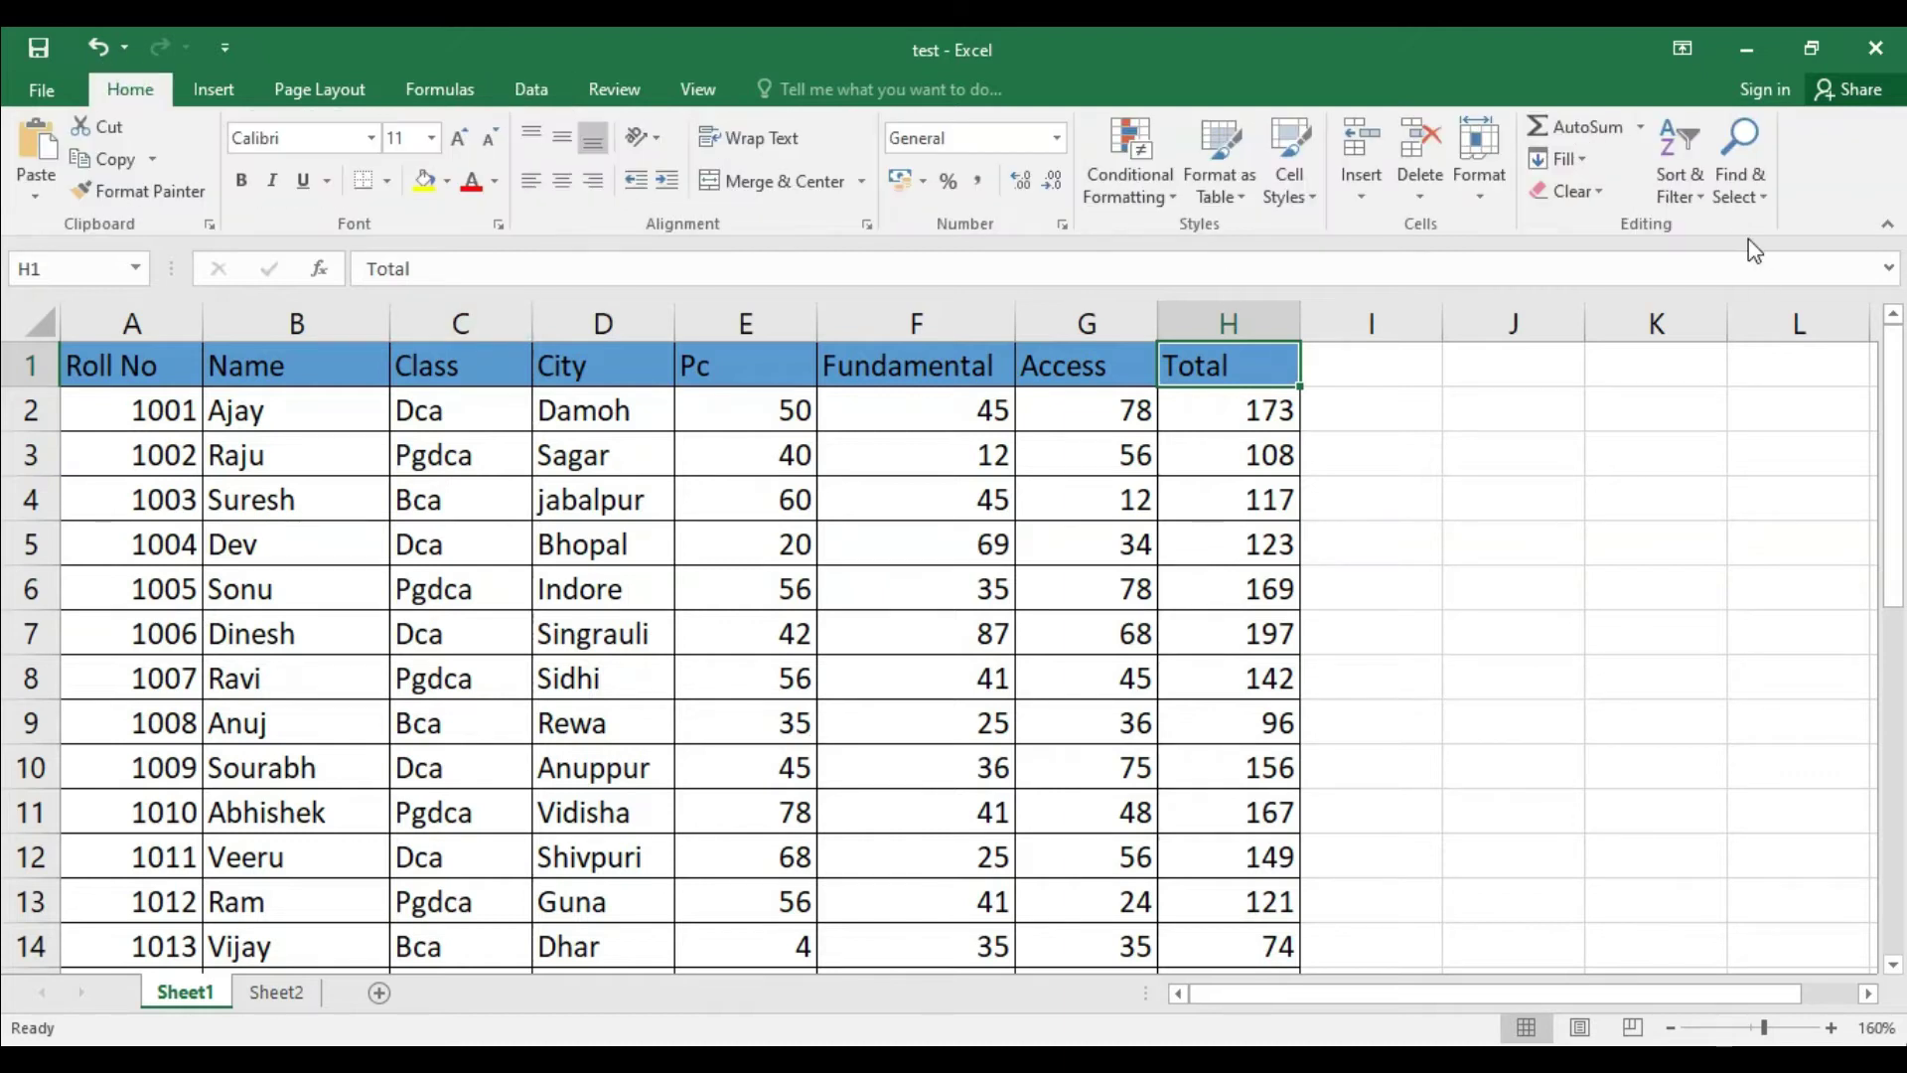
left_click(1699, 192)
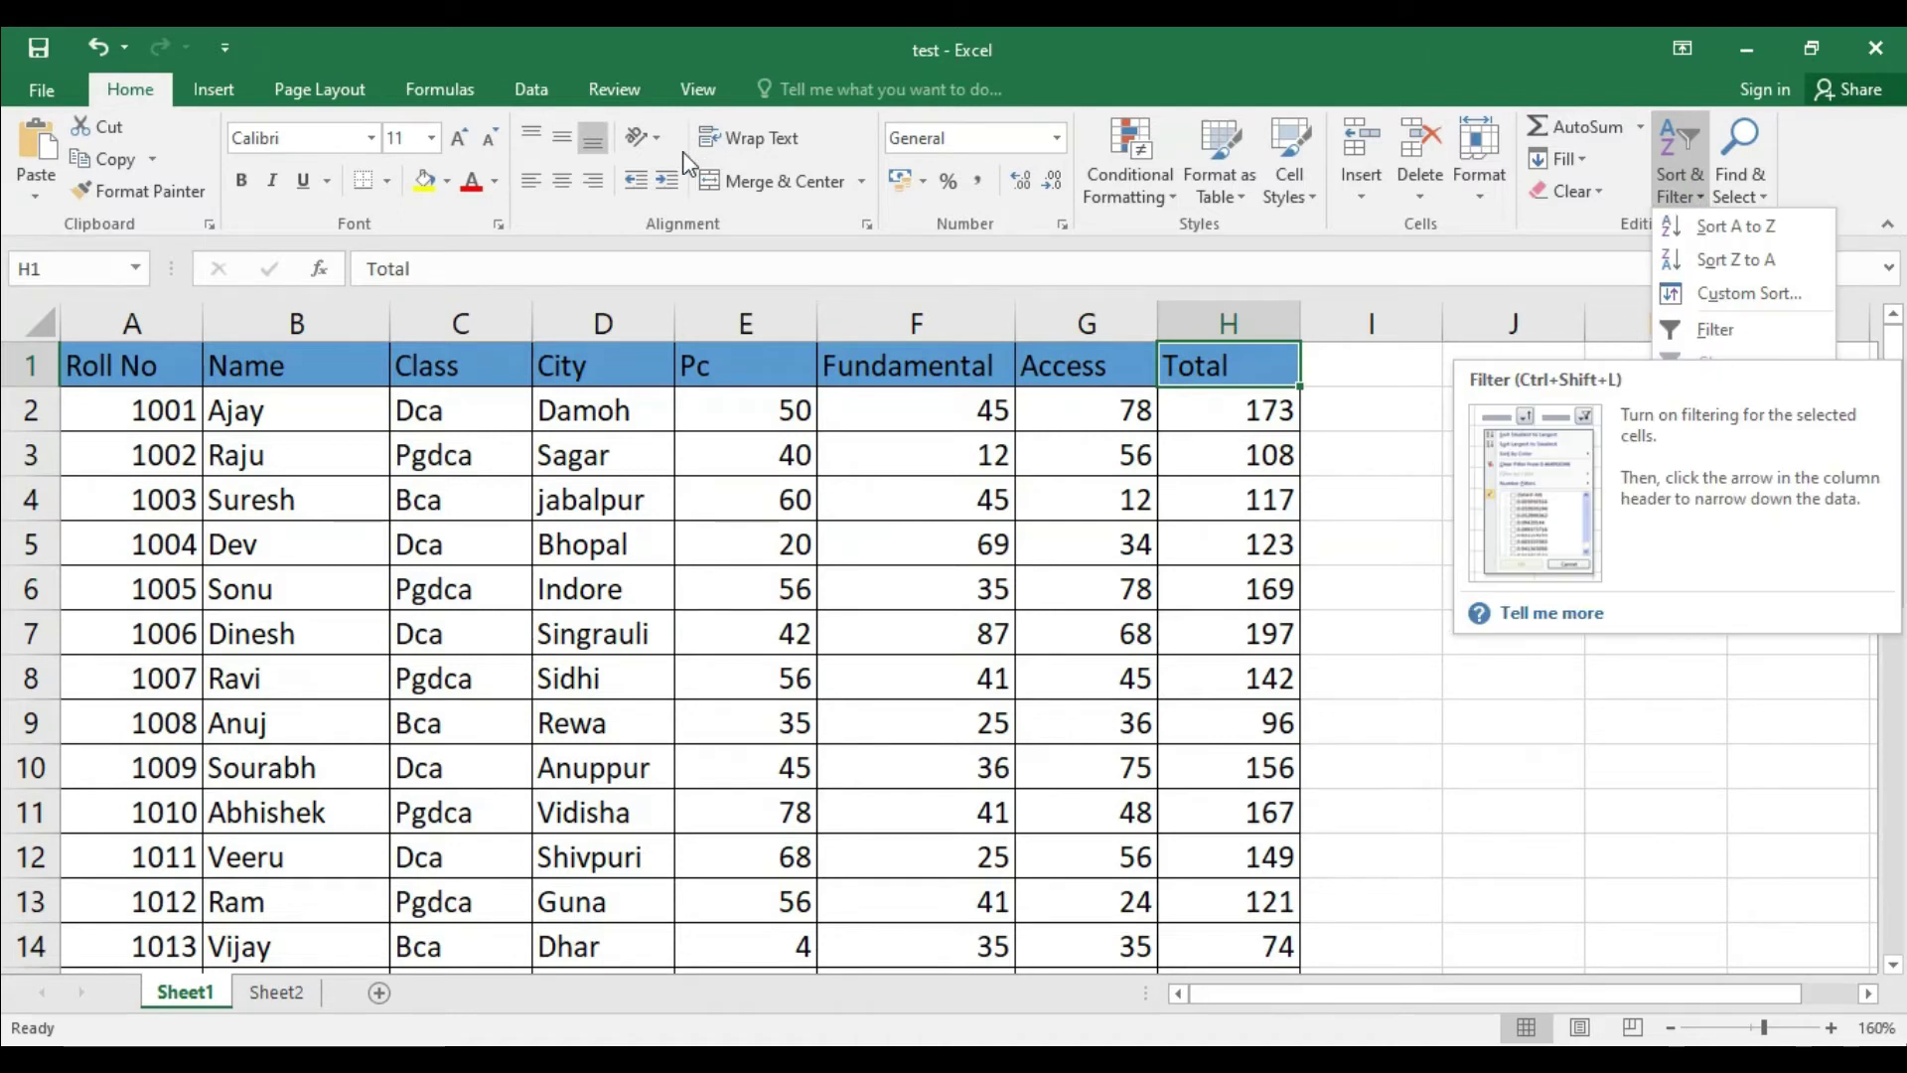
left_click(532, 89)
left_click(531, 90)
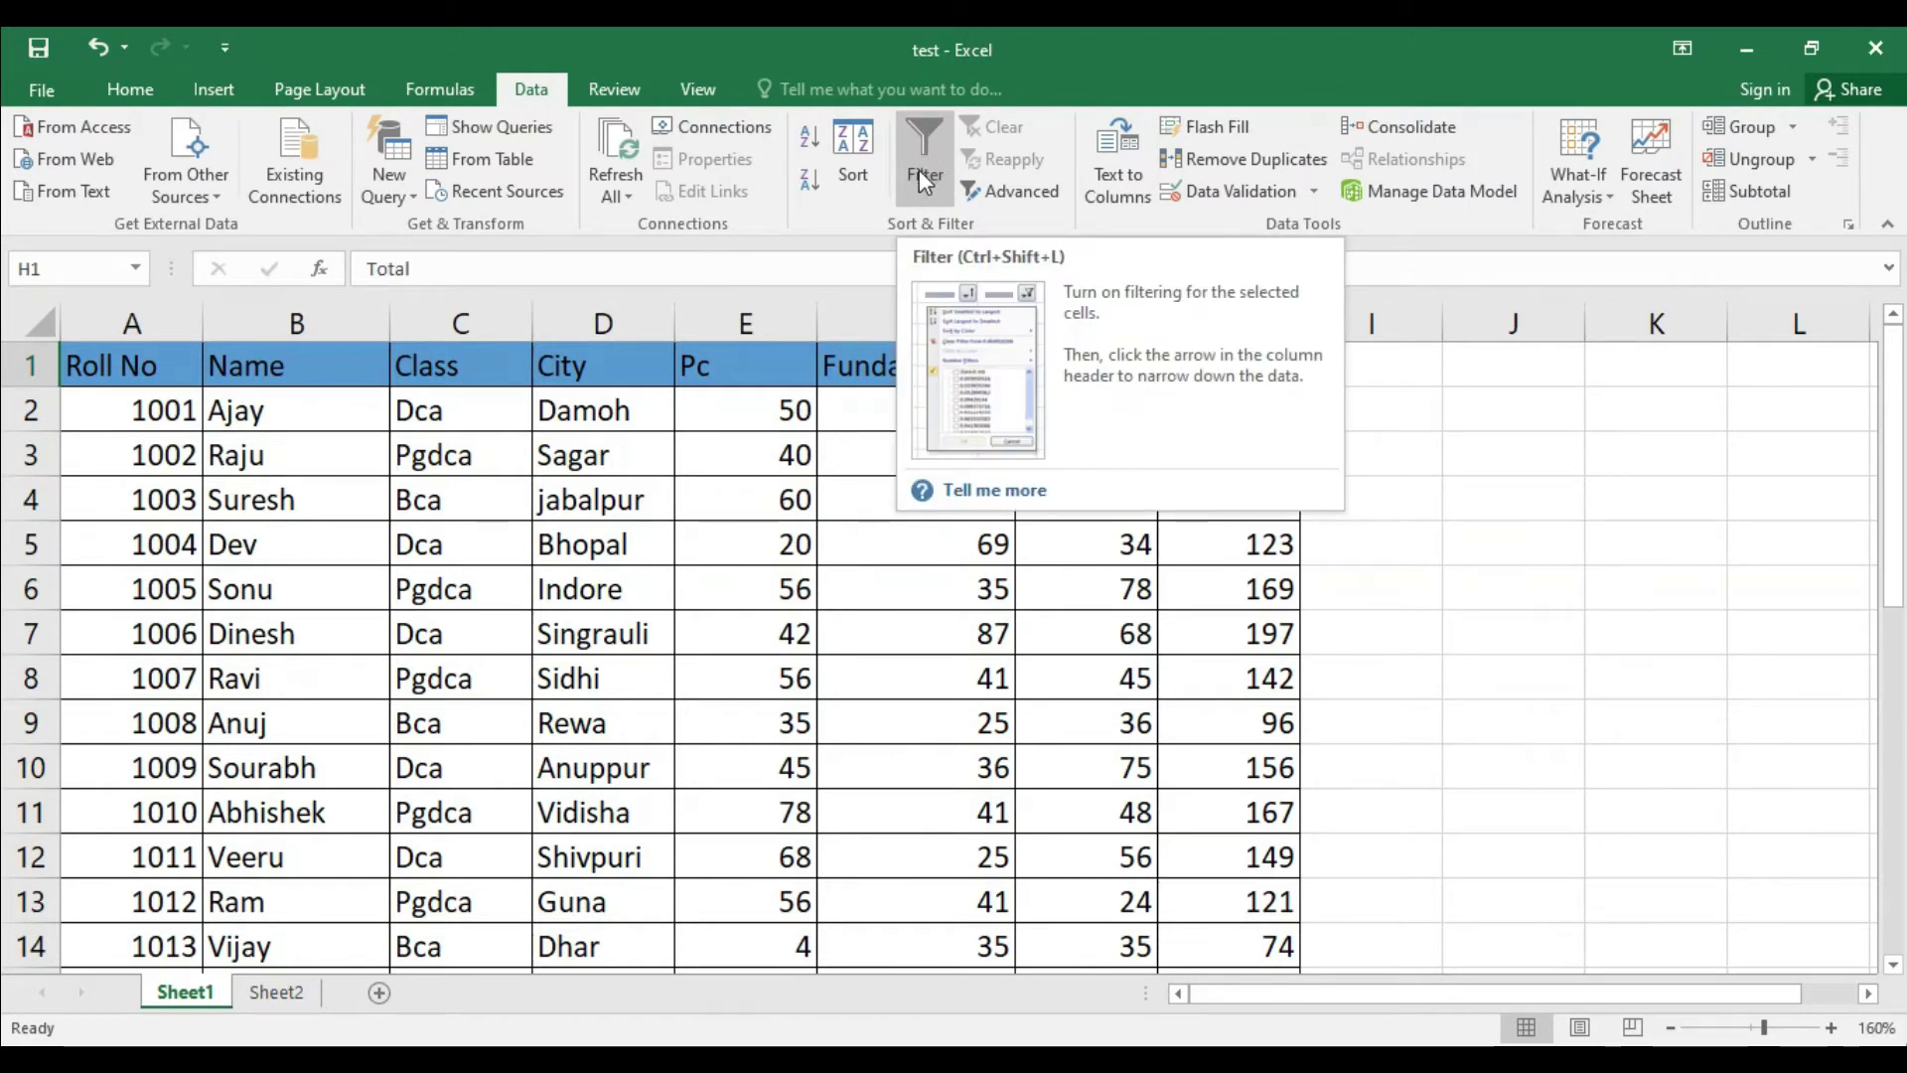
left_click(130, 89)
left_click(1679, 183)
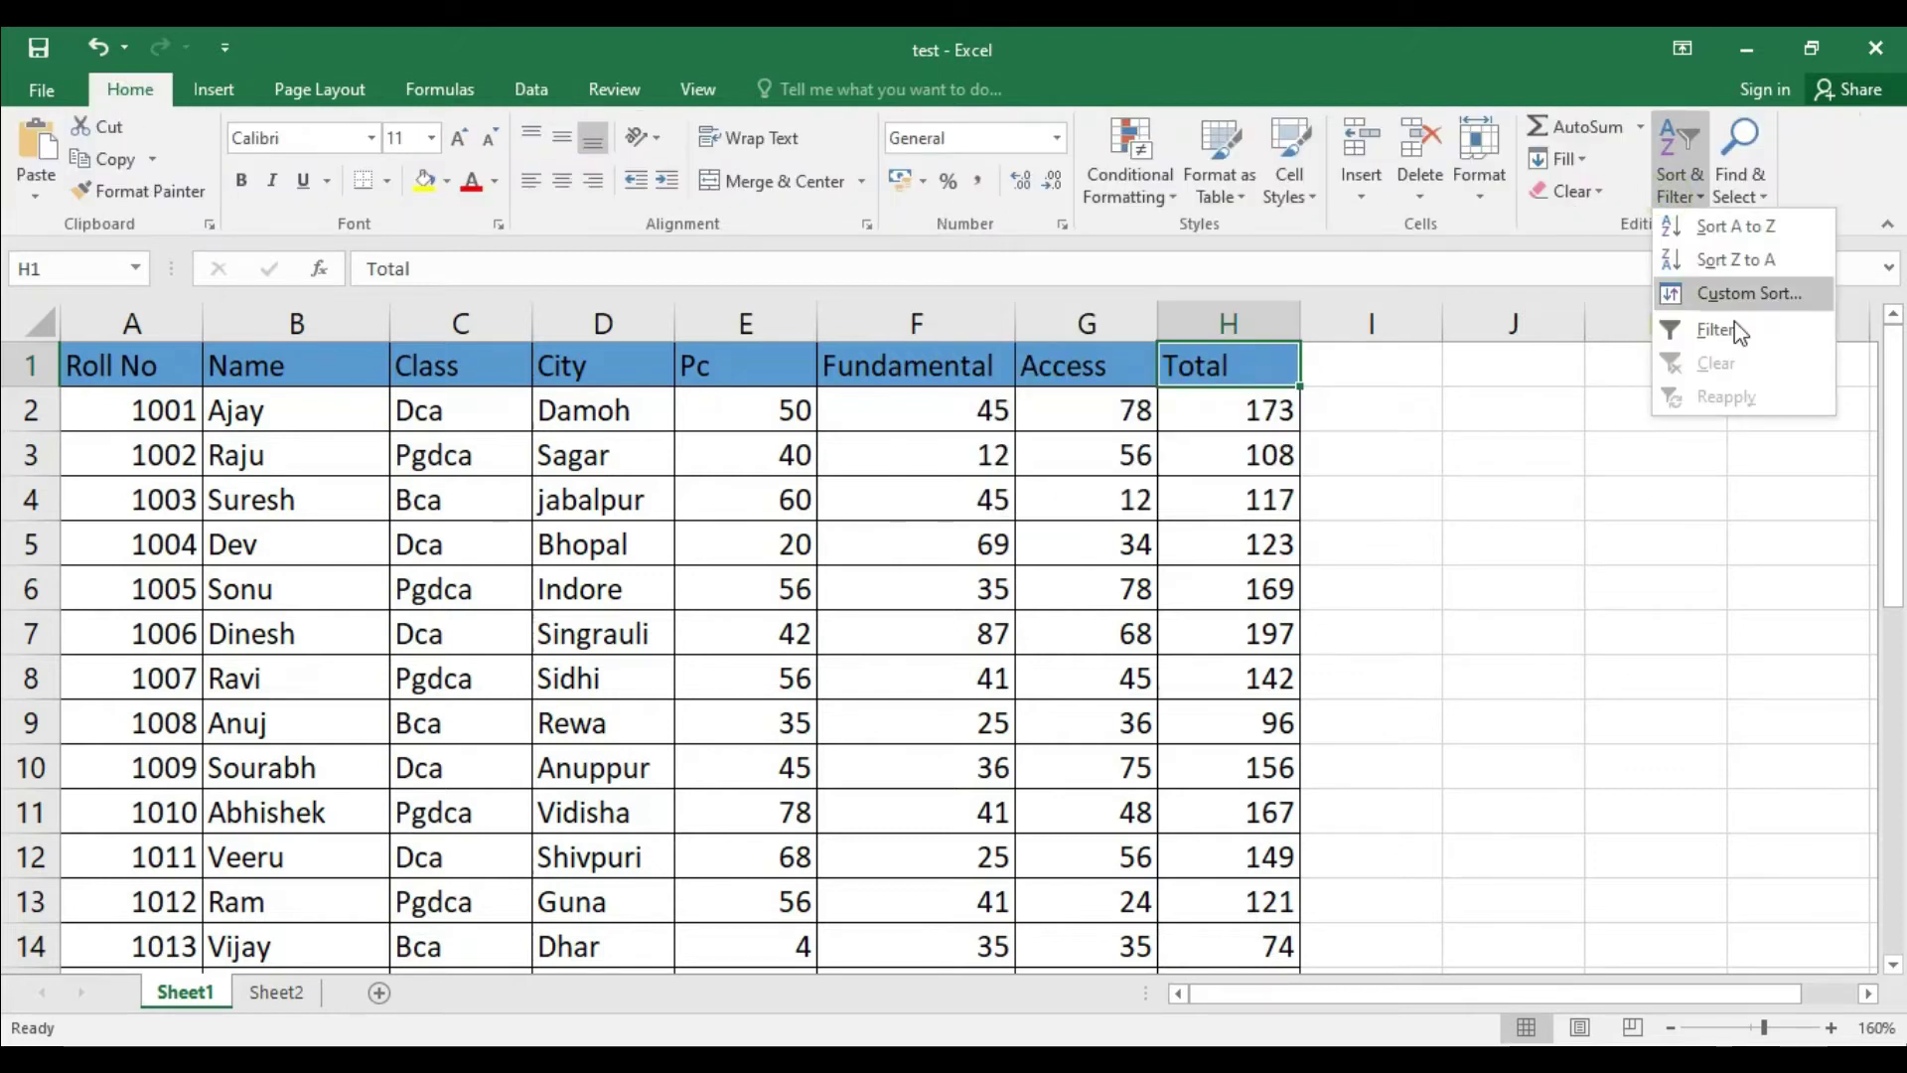
left_click(531, 89)
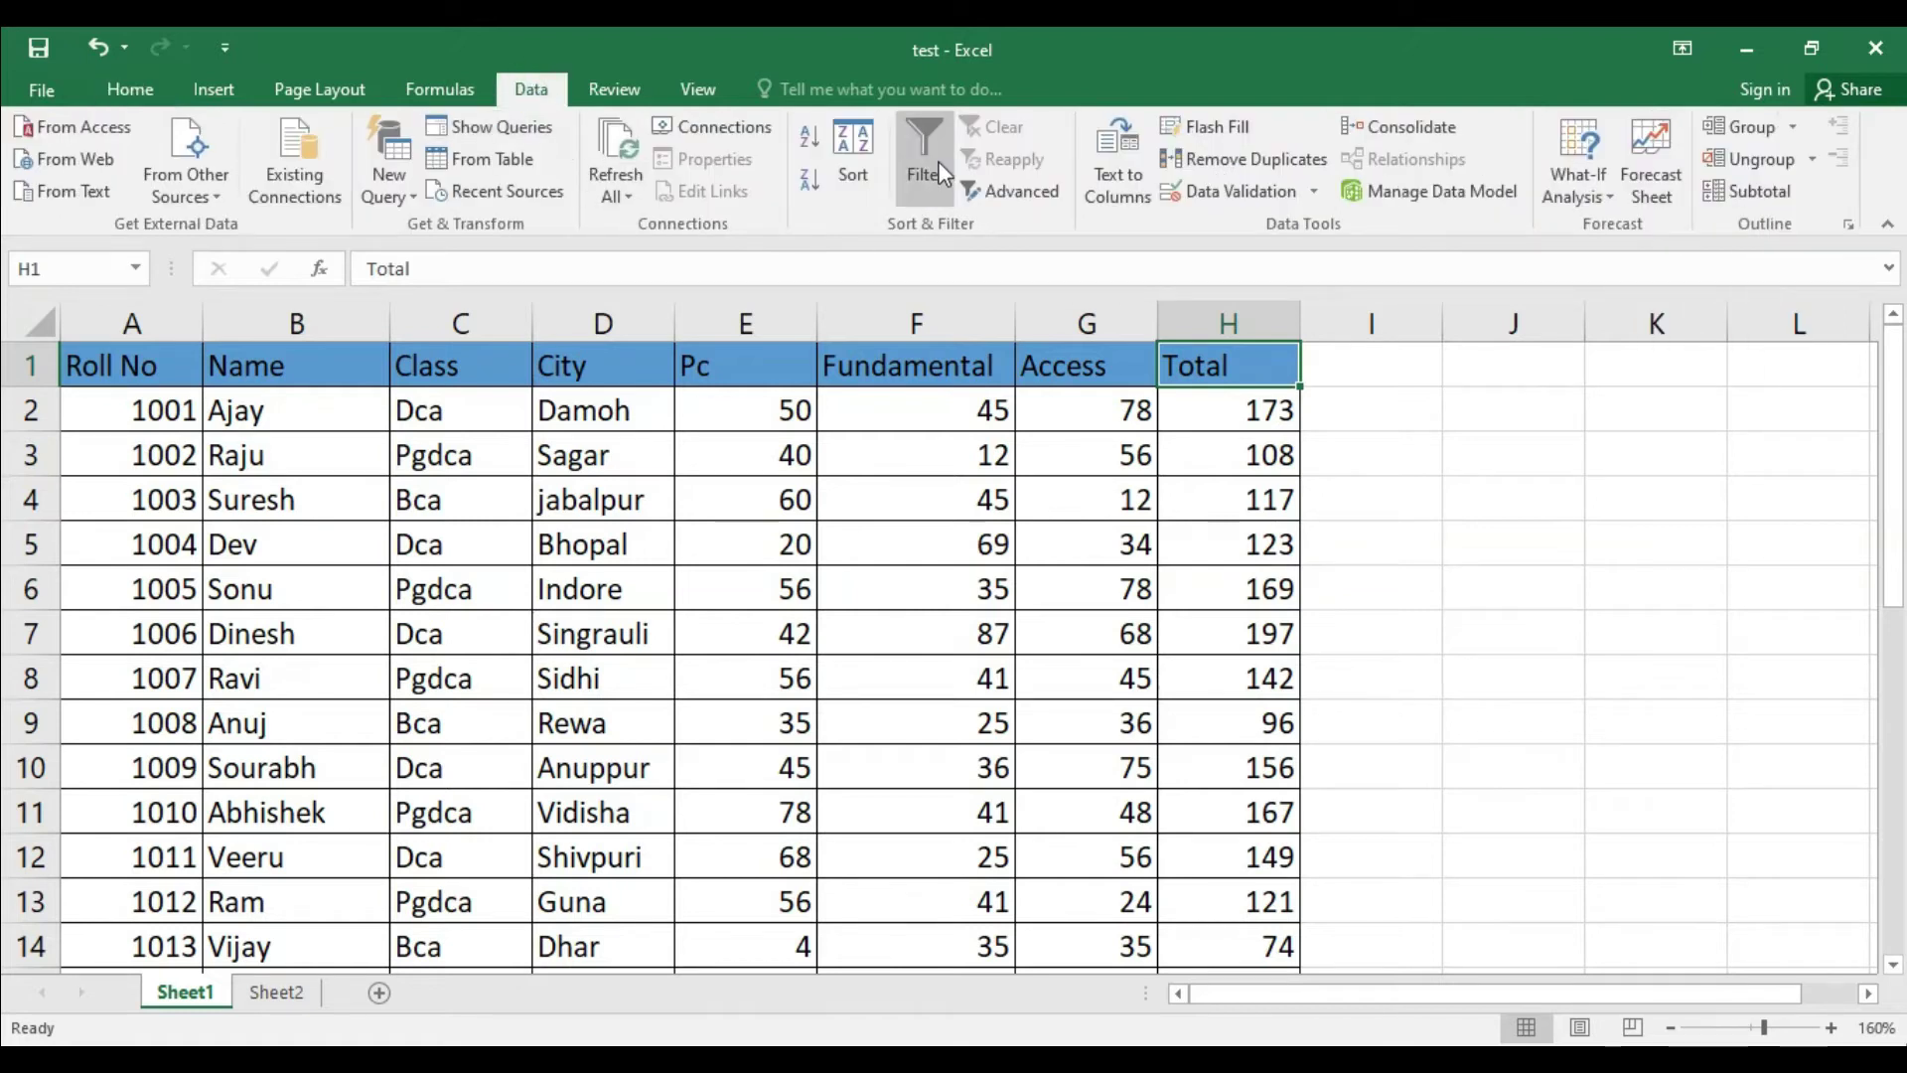
left_click(137, 92)
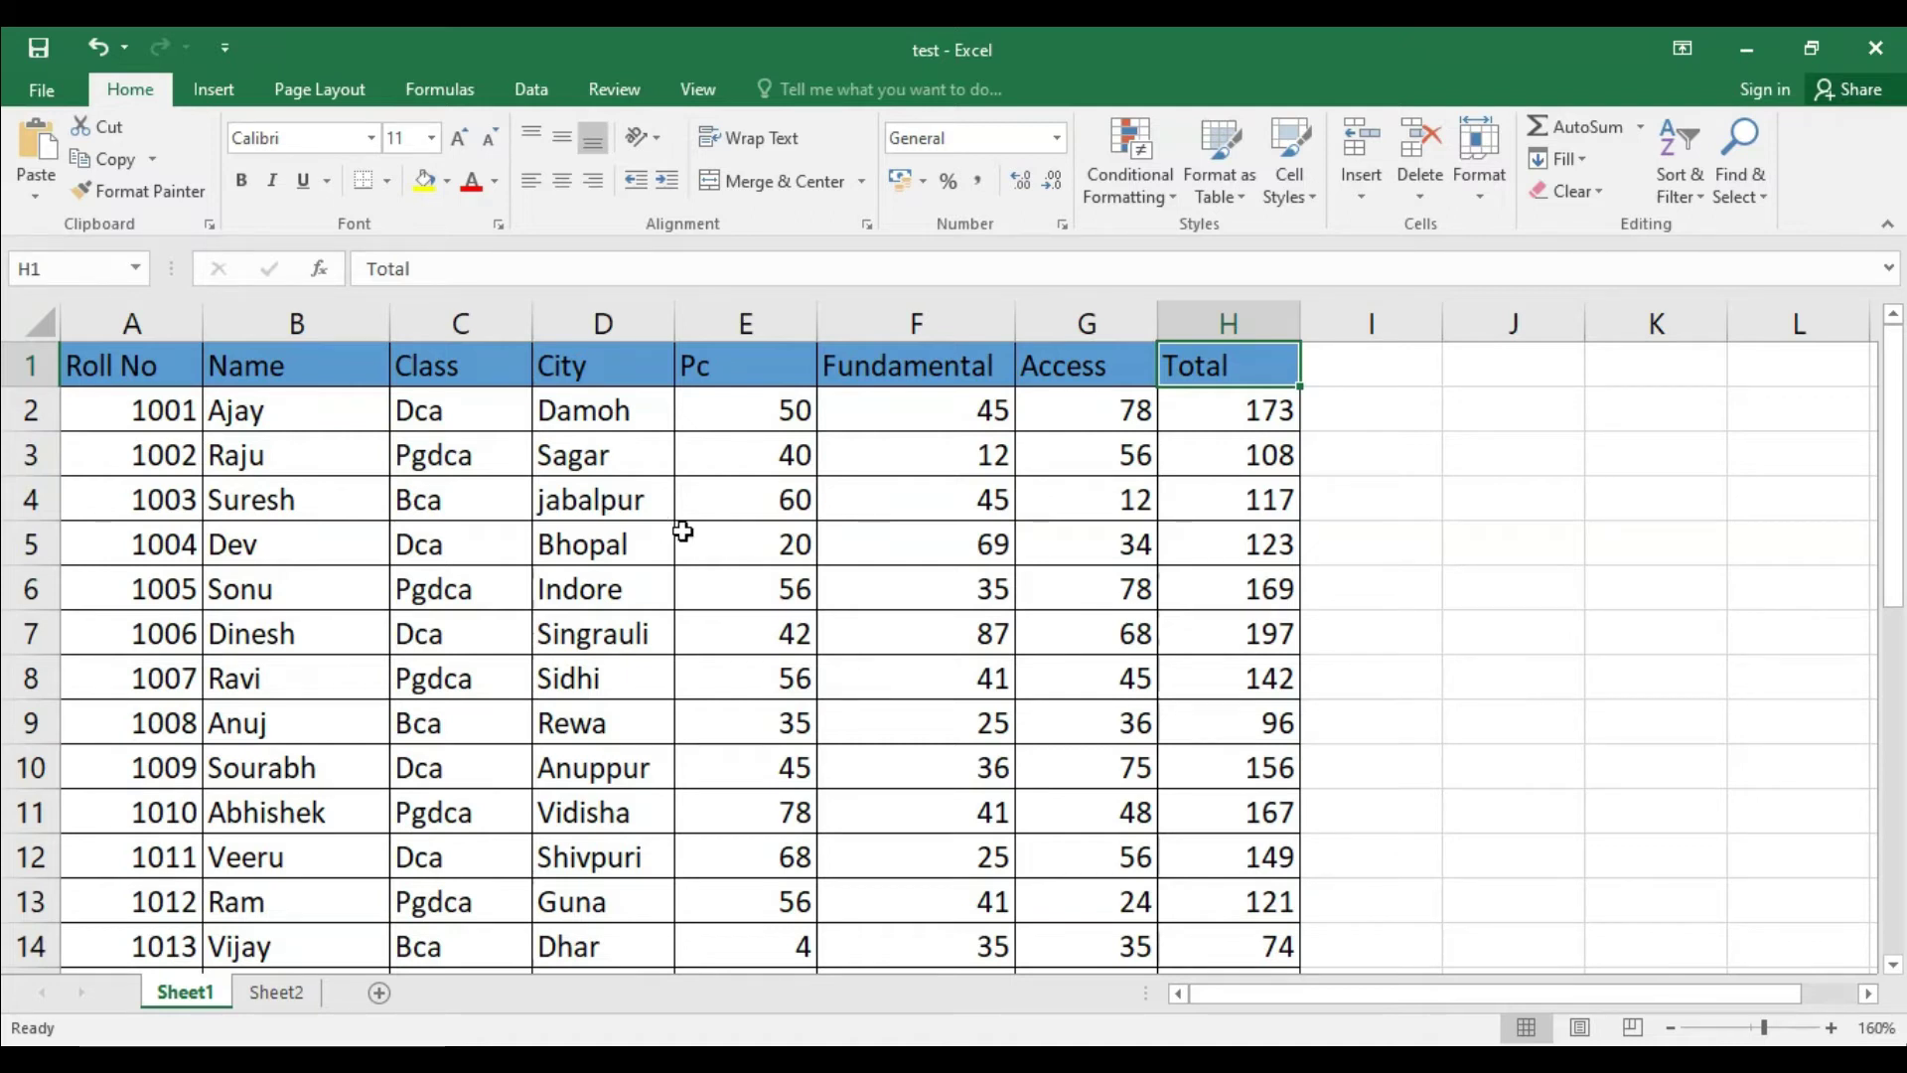
- Examine the student records down to the end of the table, including the Class and City columns
left_click(612, 411)
scroll(645, 497, "down", 4)
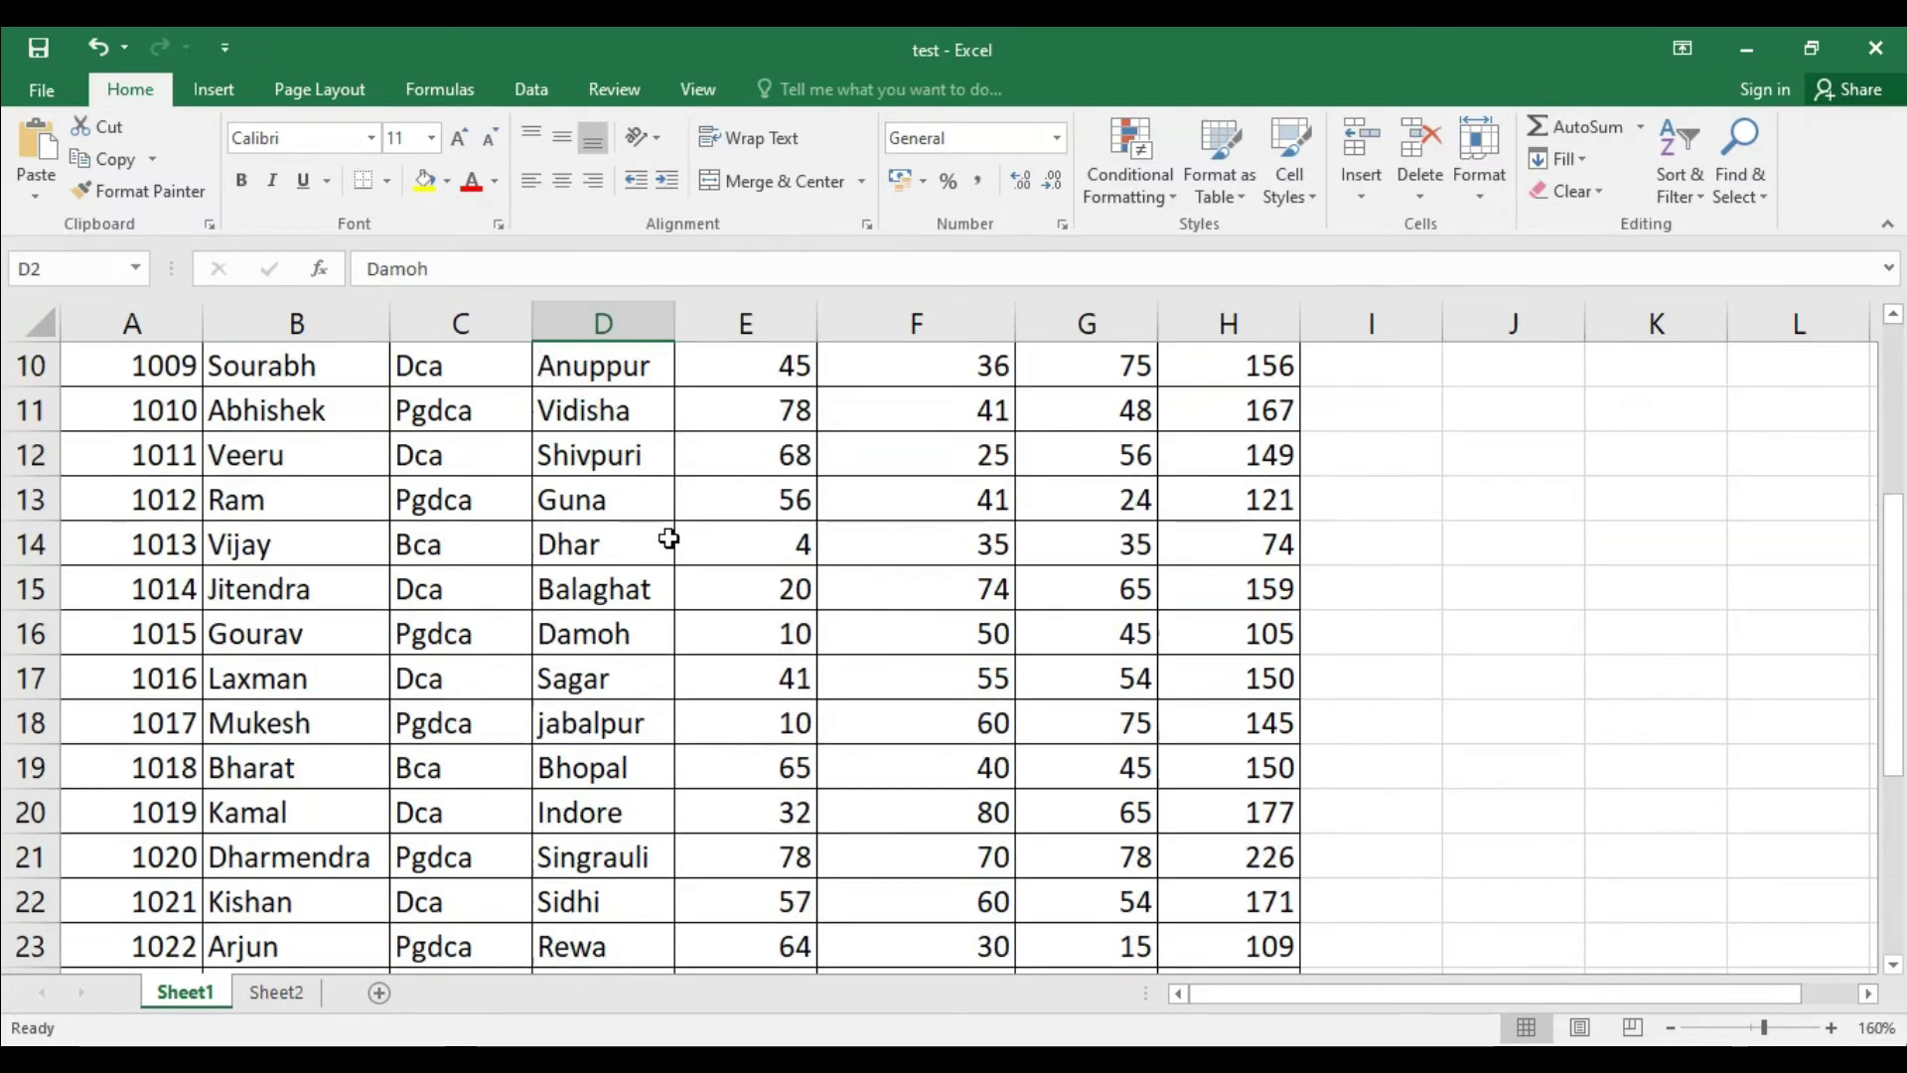
scroll(669, 537, "down", 3)
scroll(668, 538, "up", 7)
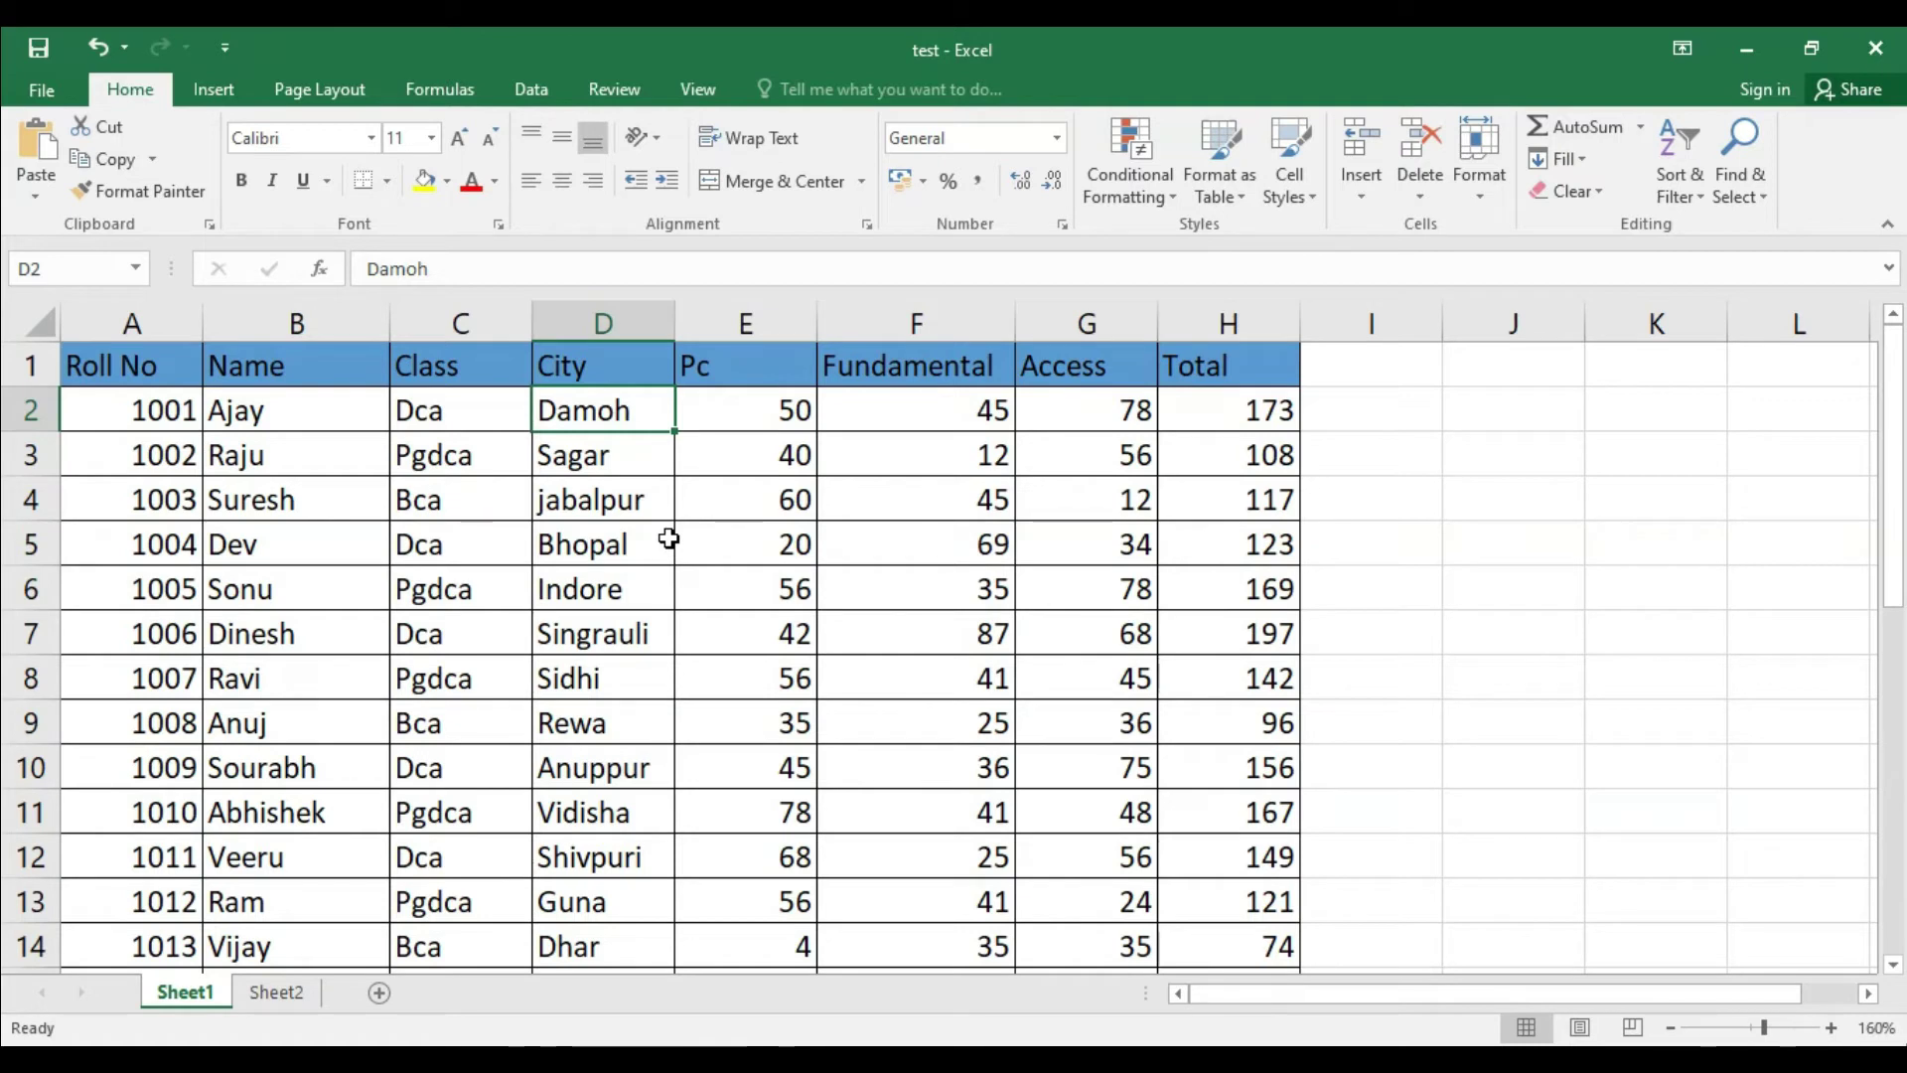
left_click(471, 365)
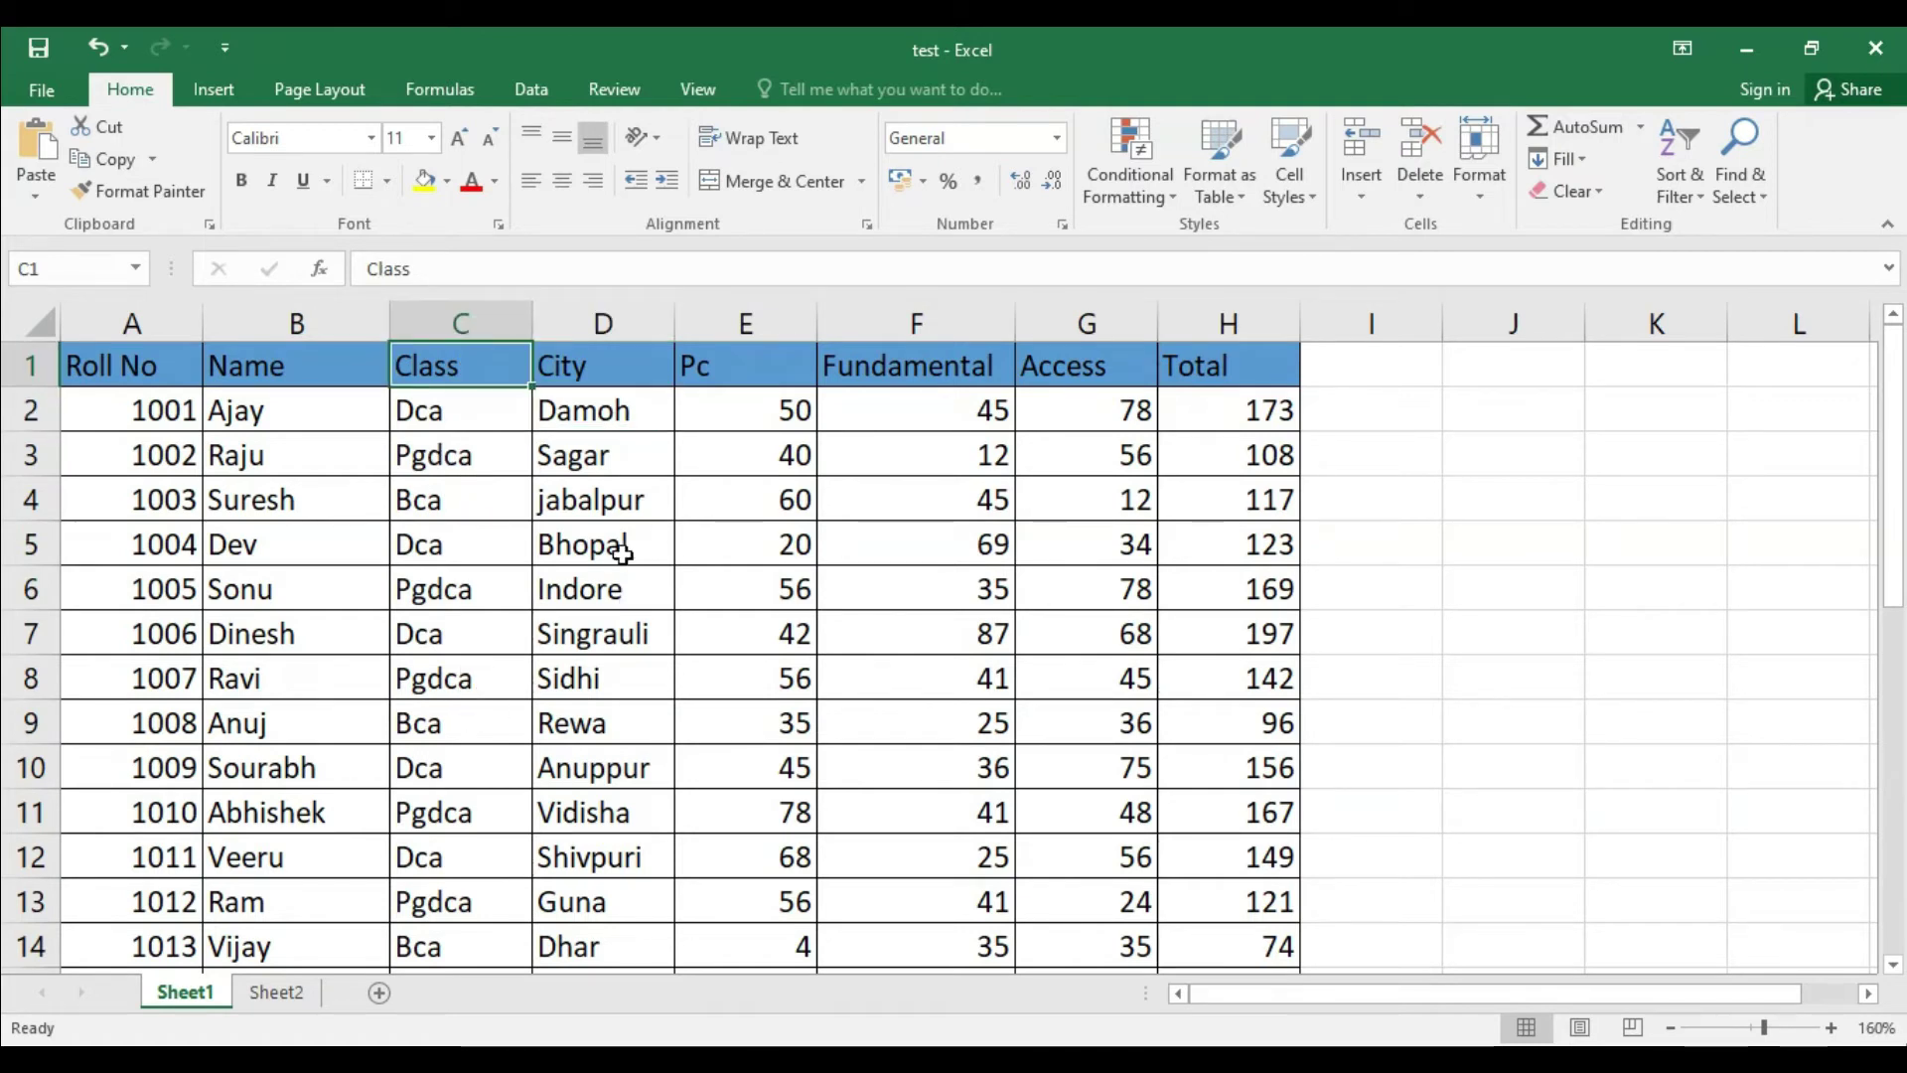
left_click(610, 370)
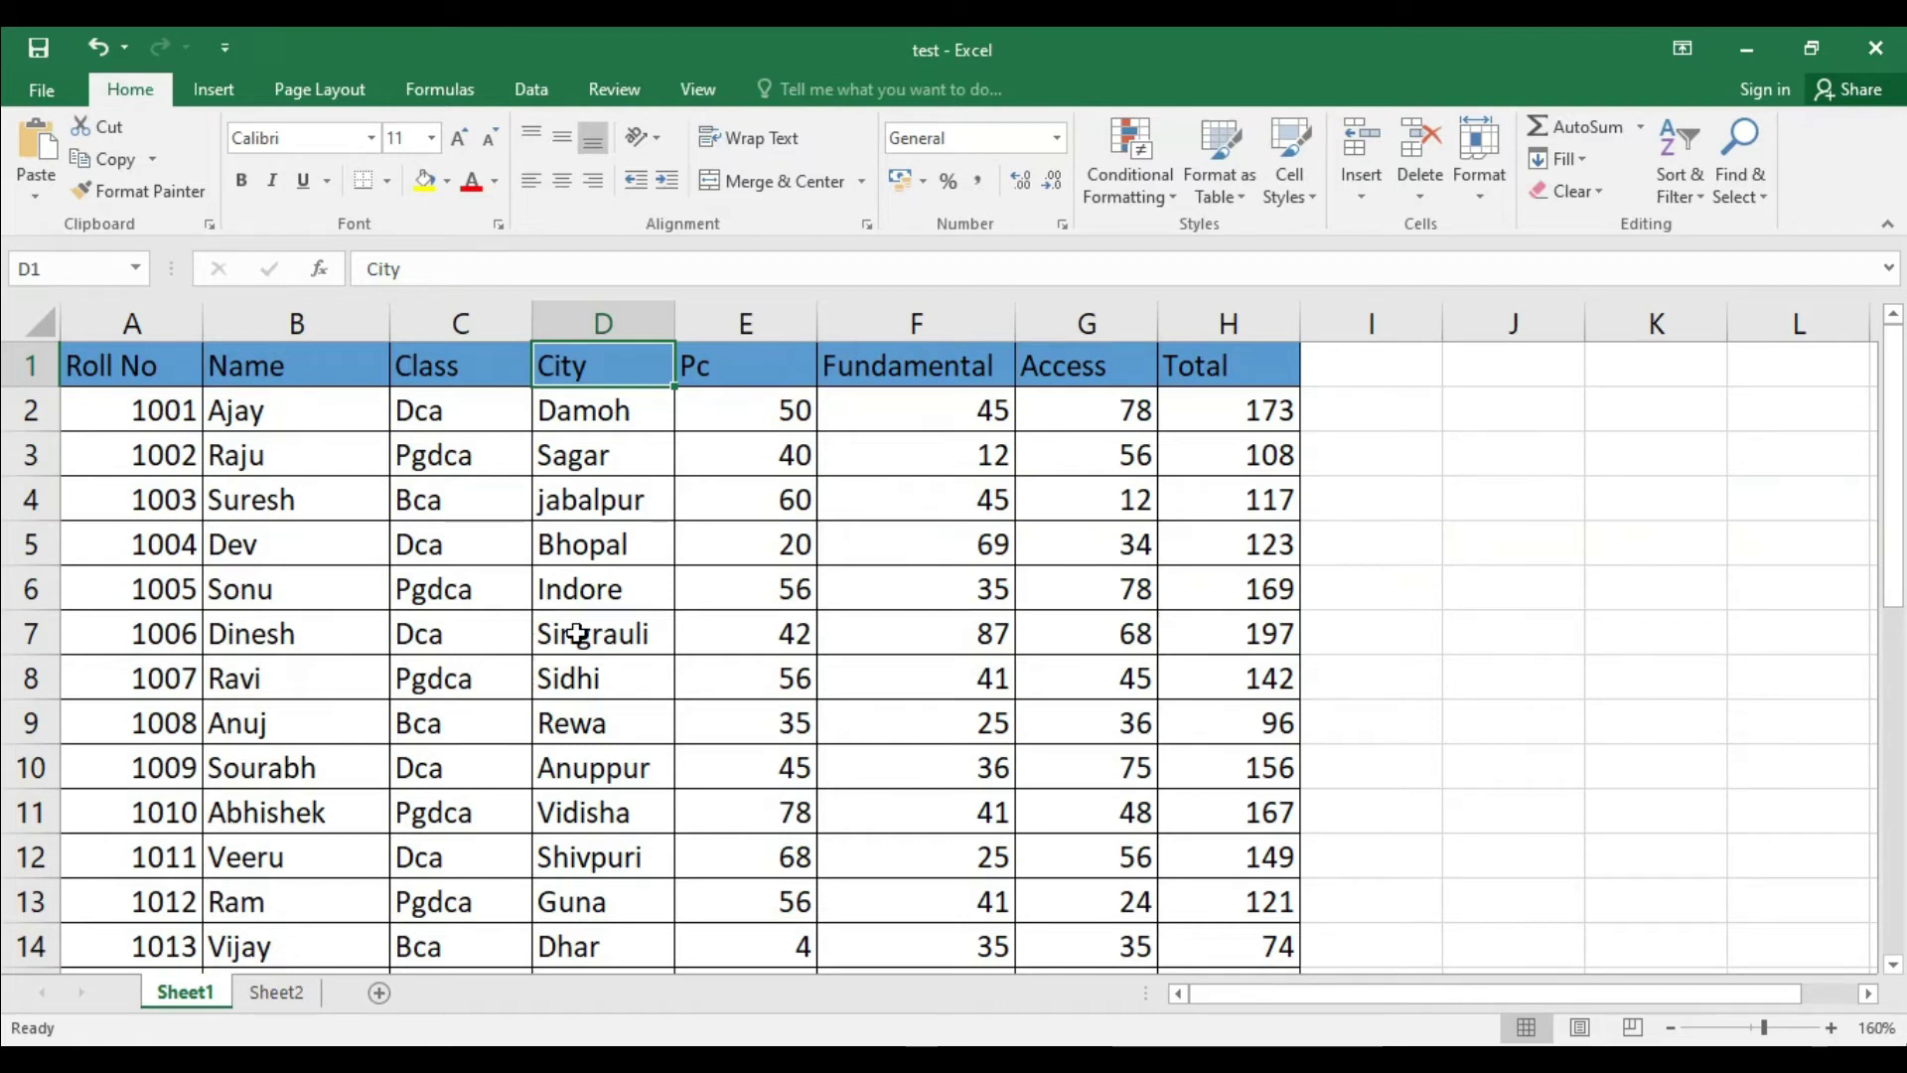
left_click(1441, 564)
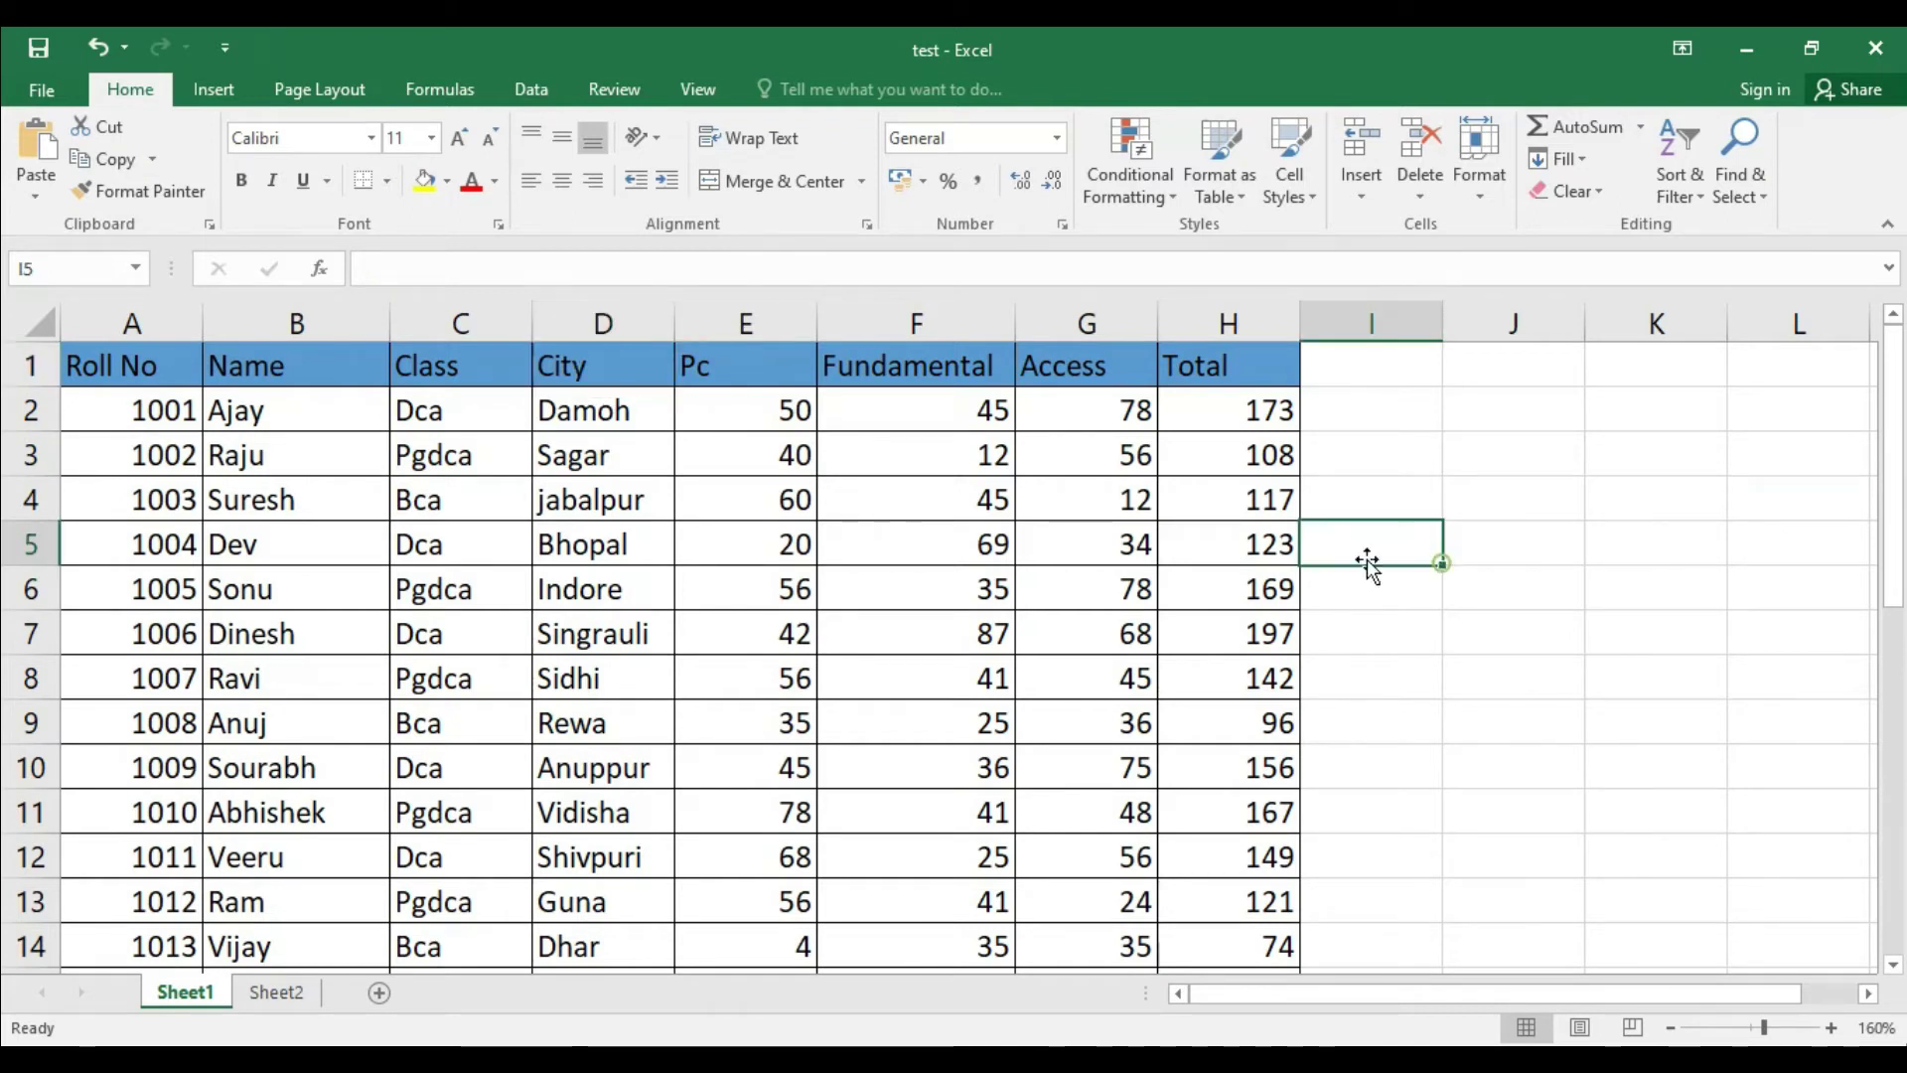
- Select the header row from Roll No to Total (A1:H1) and turn on filtering for it
left_click(99, 365)
left_click_drag(228, 368, 1232, 367)
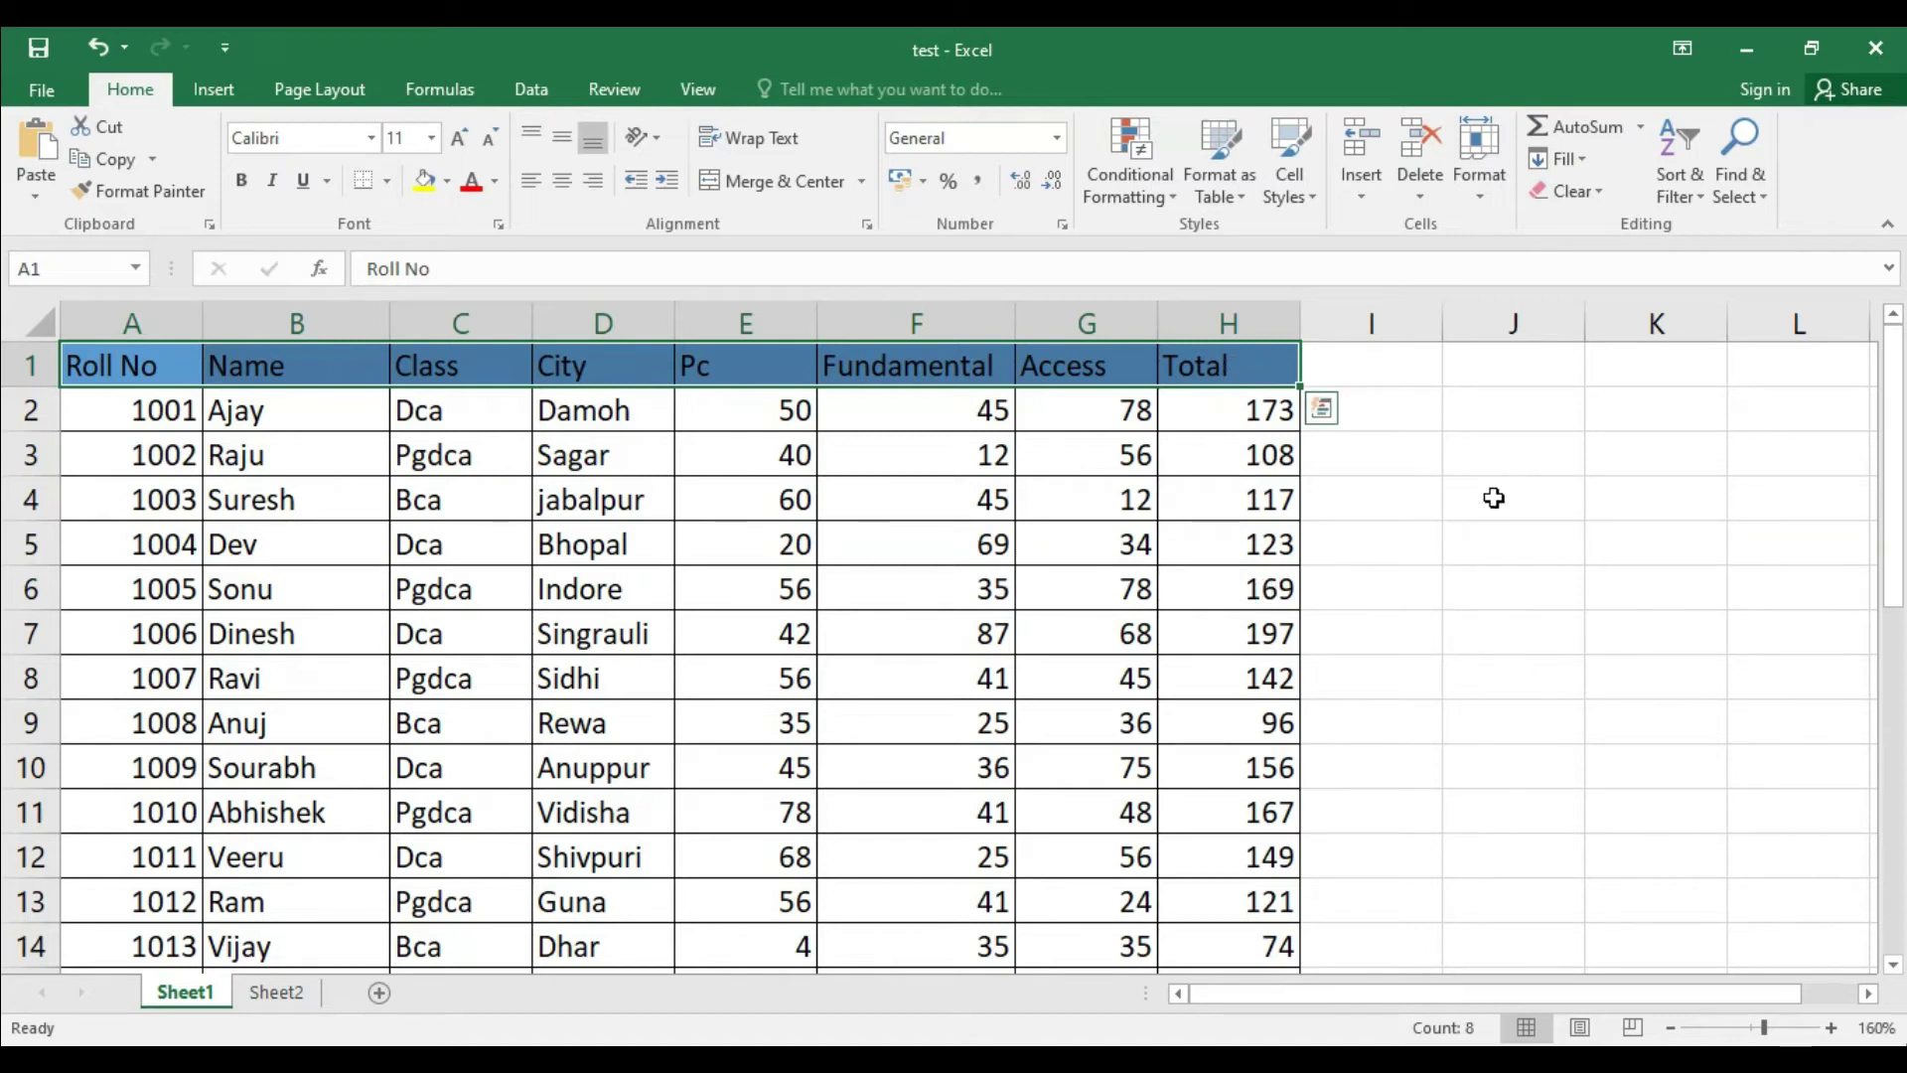
left_click(126, 88)
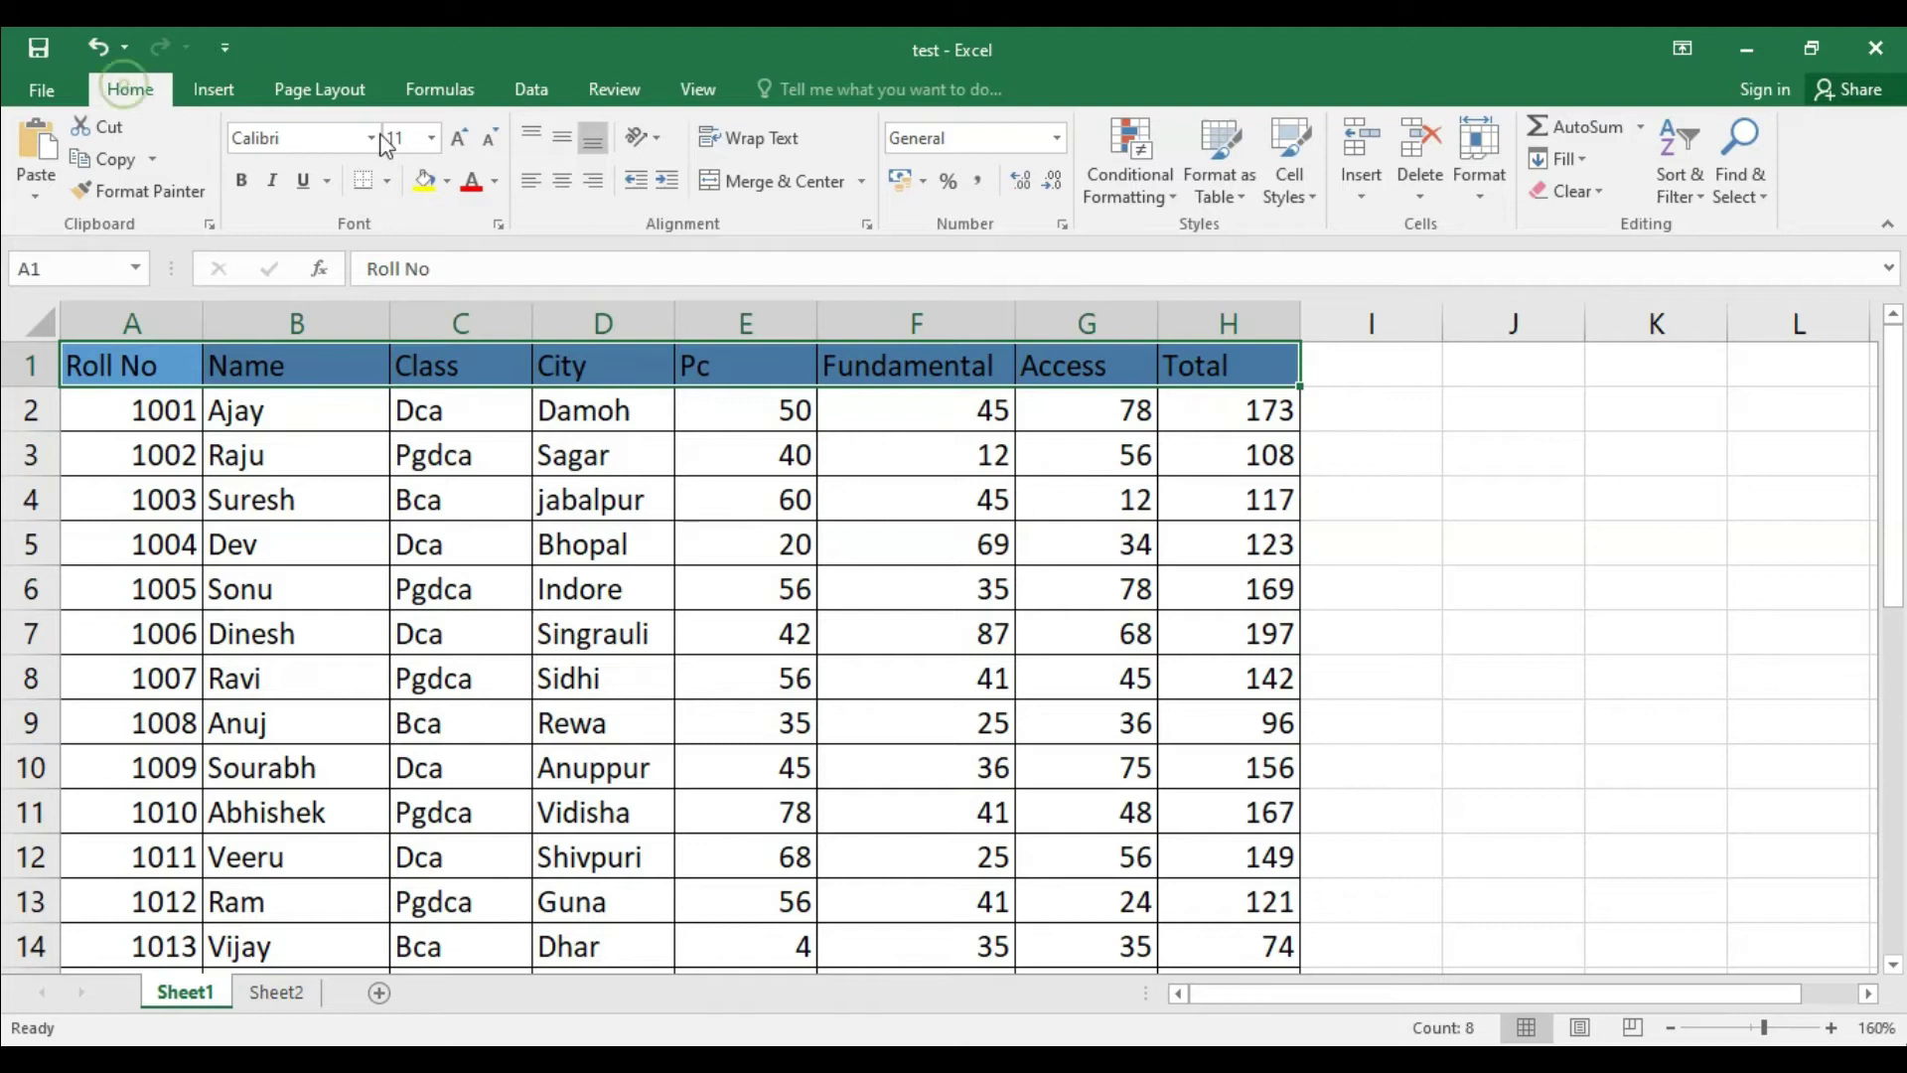
left_click(1696, 201)
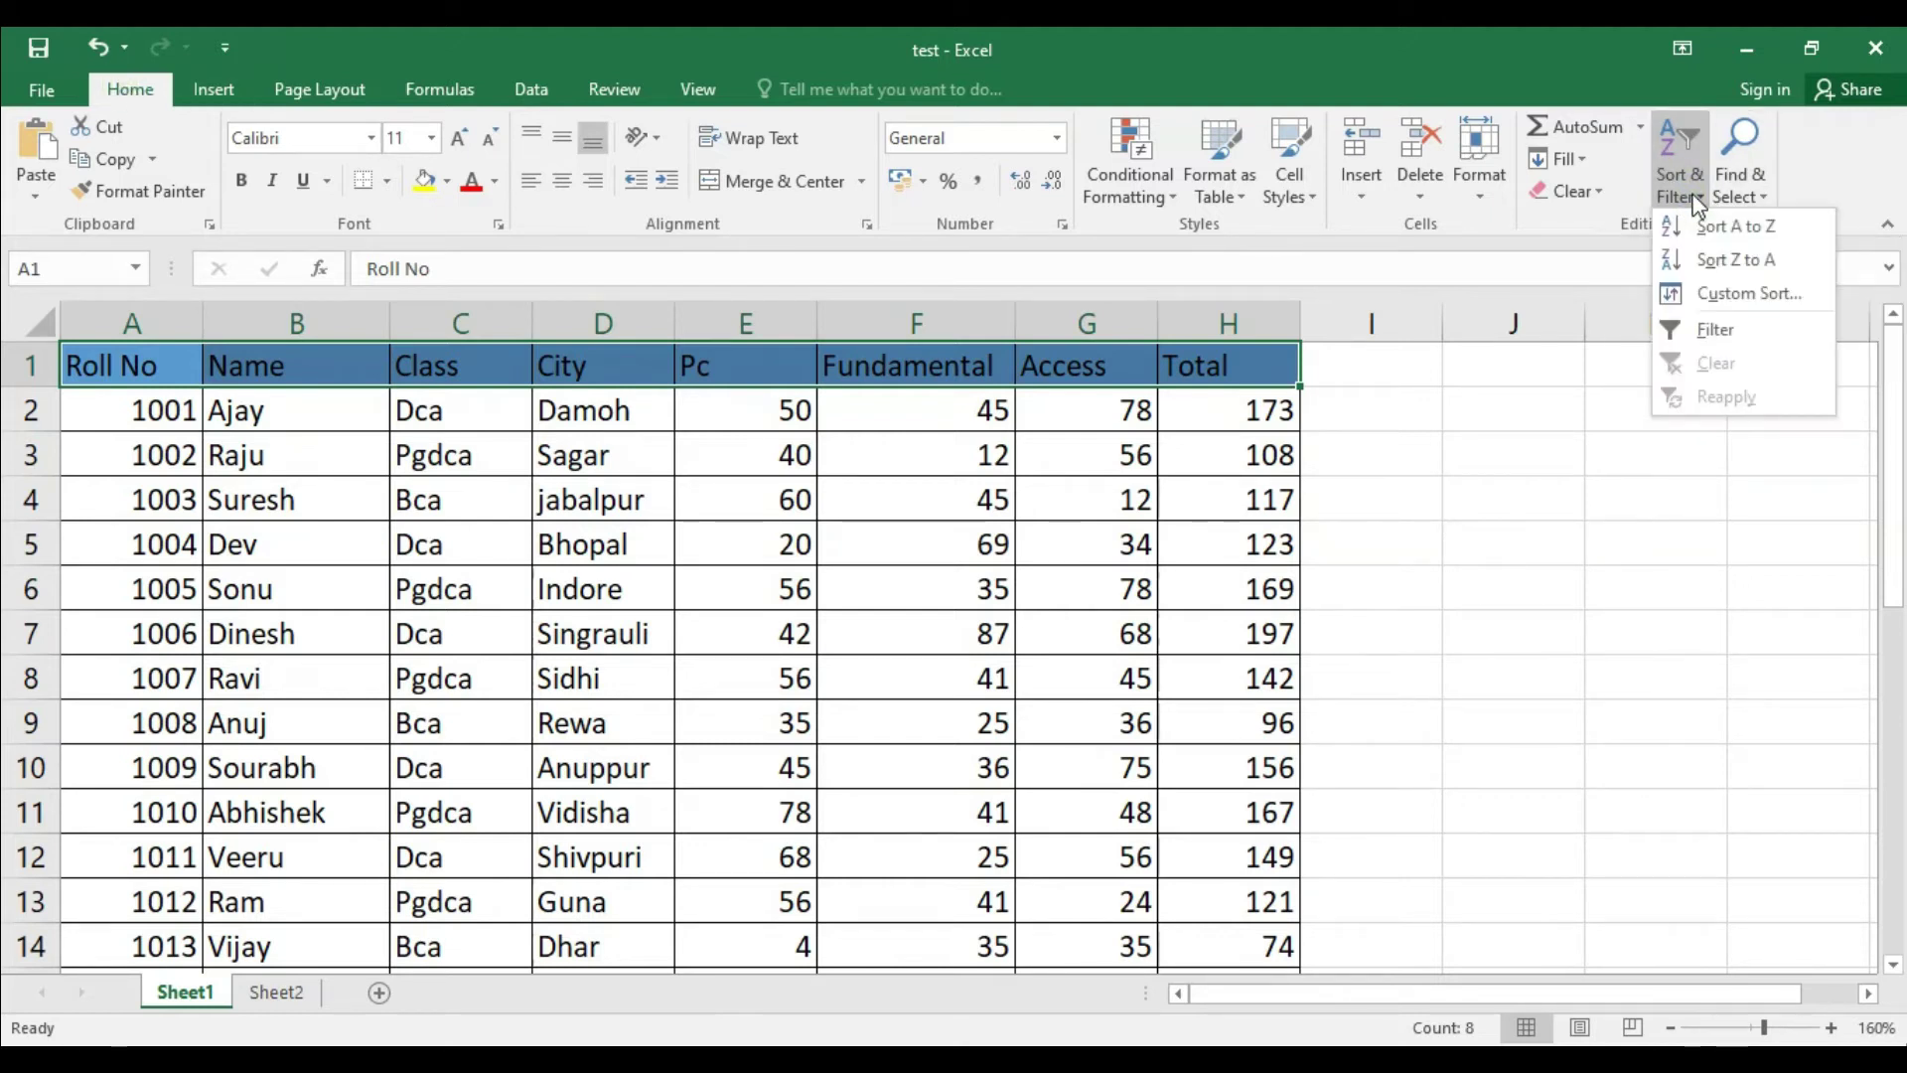
left_click(1718, 333)
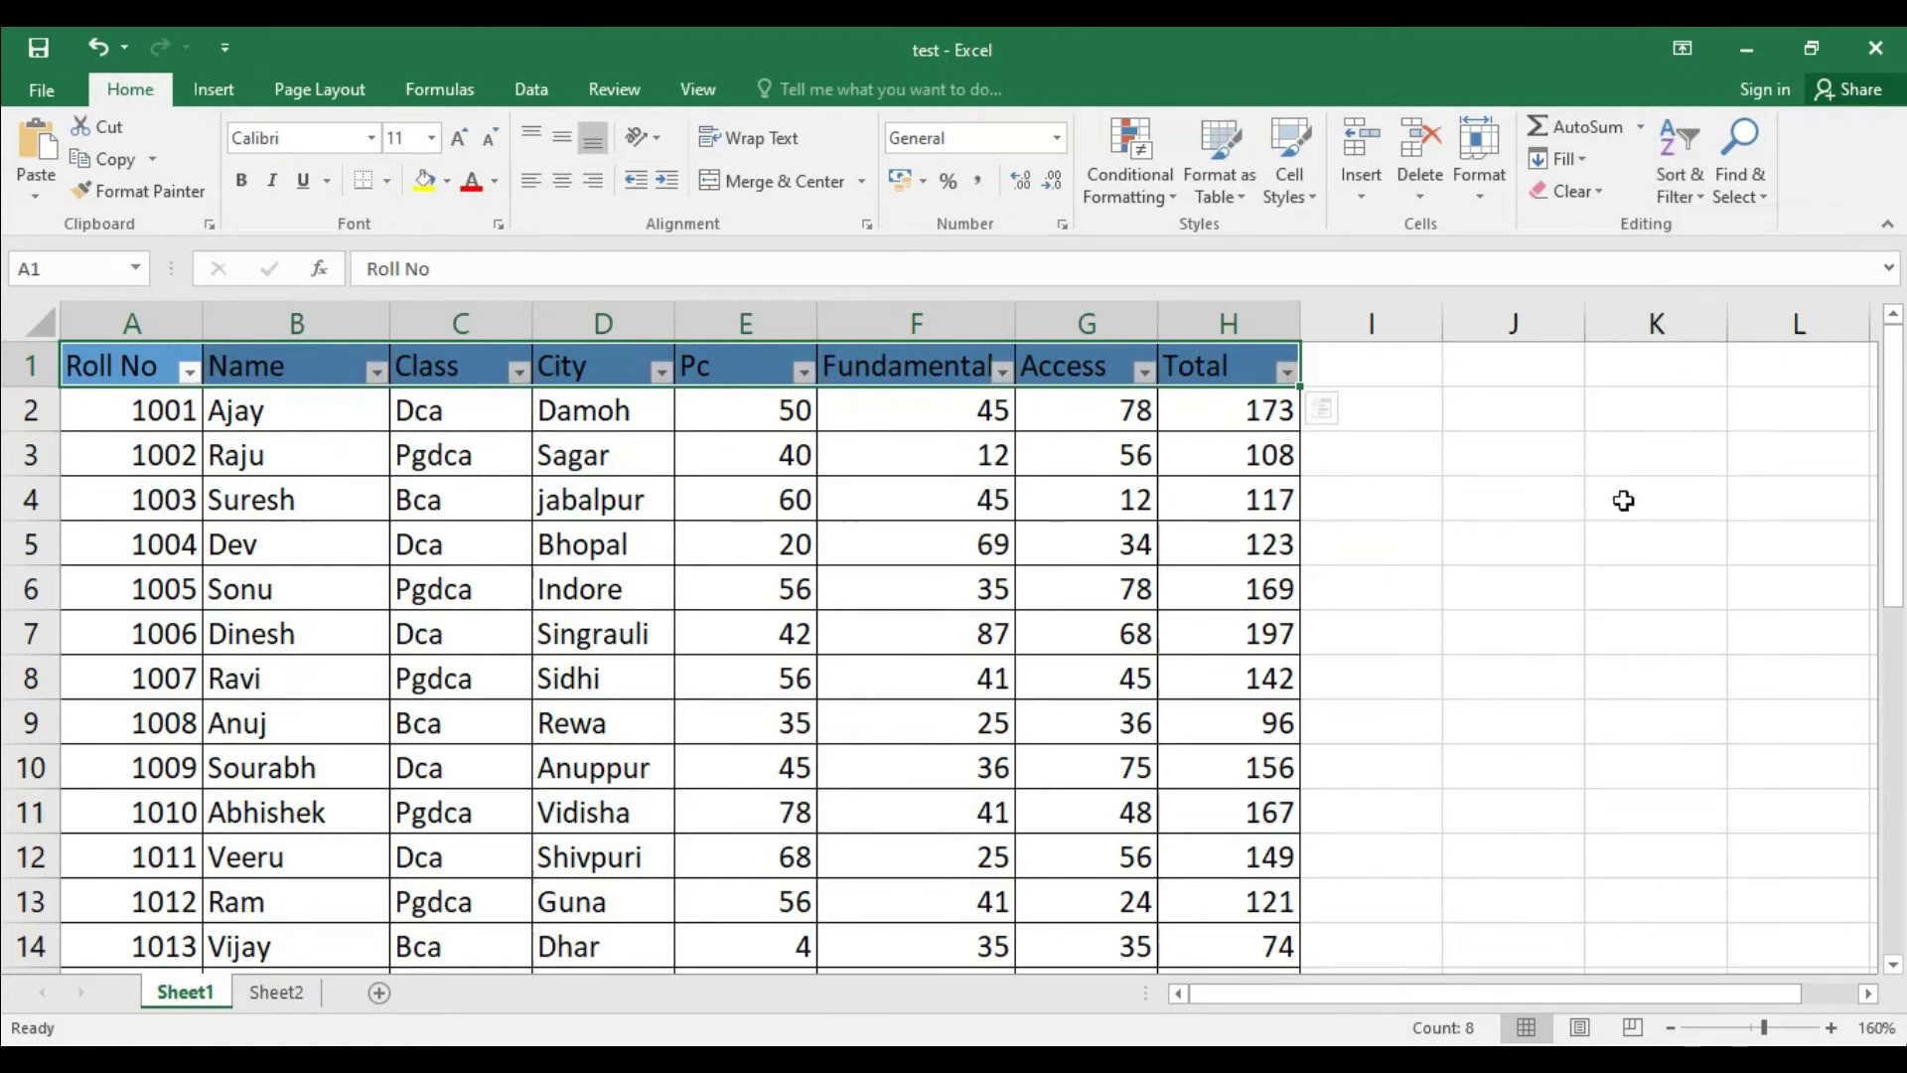
left_click(1580, 550)
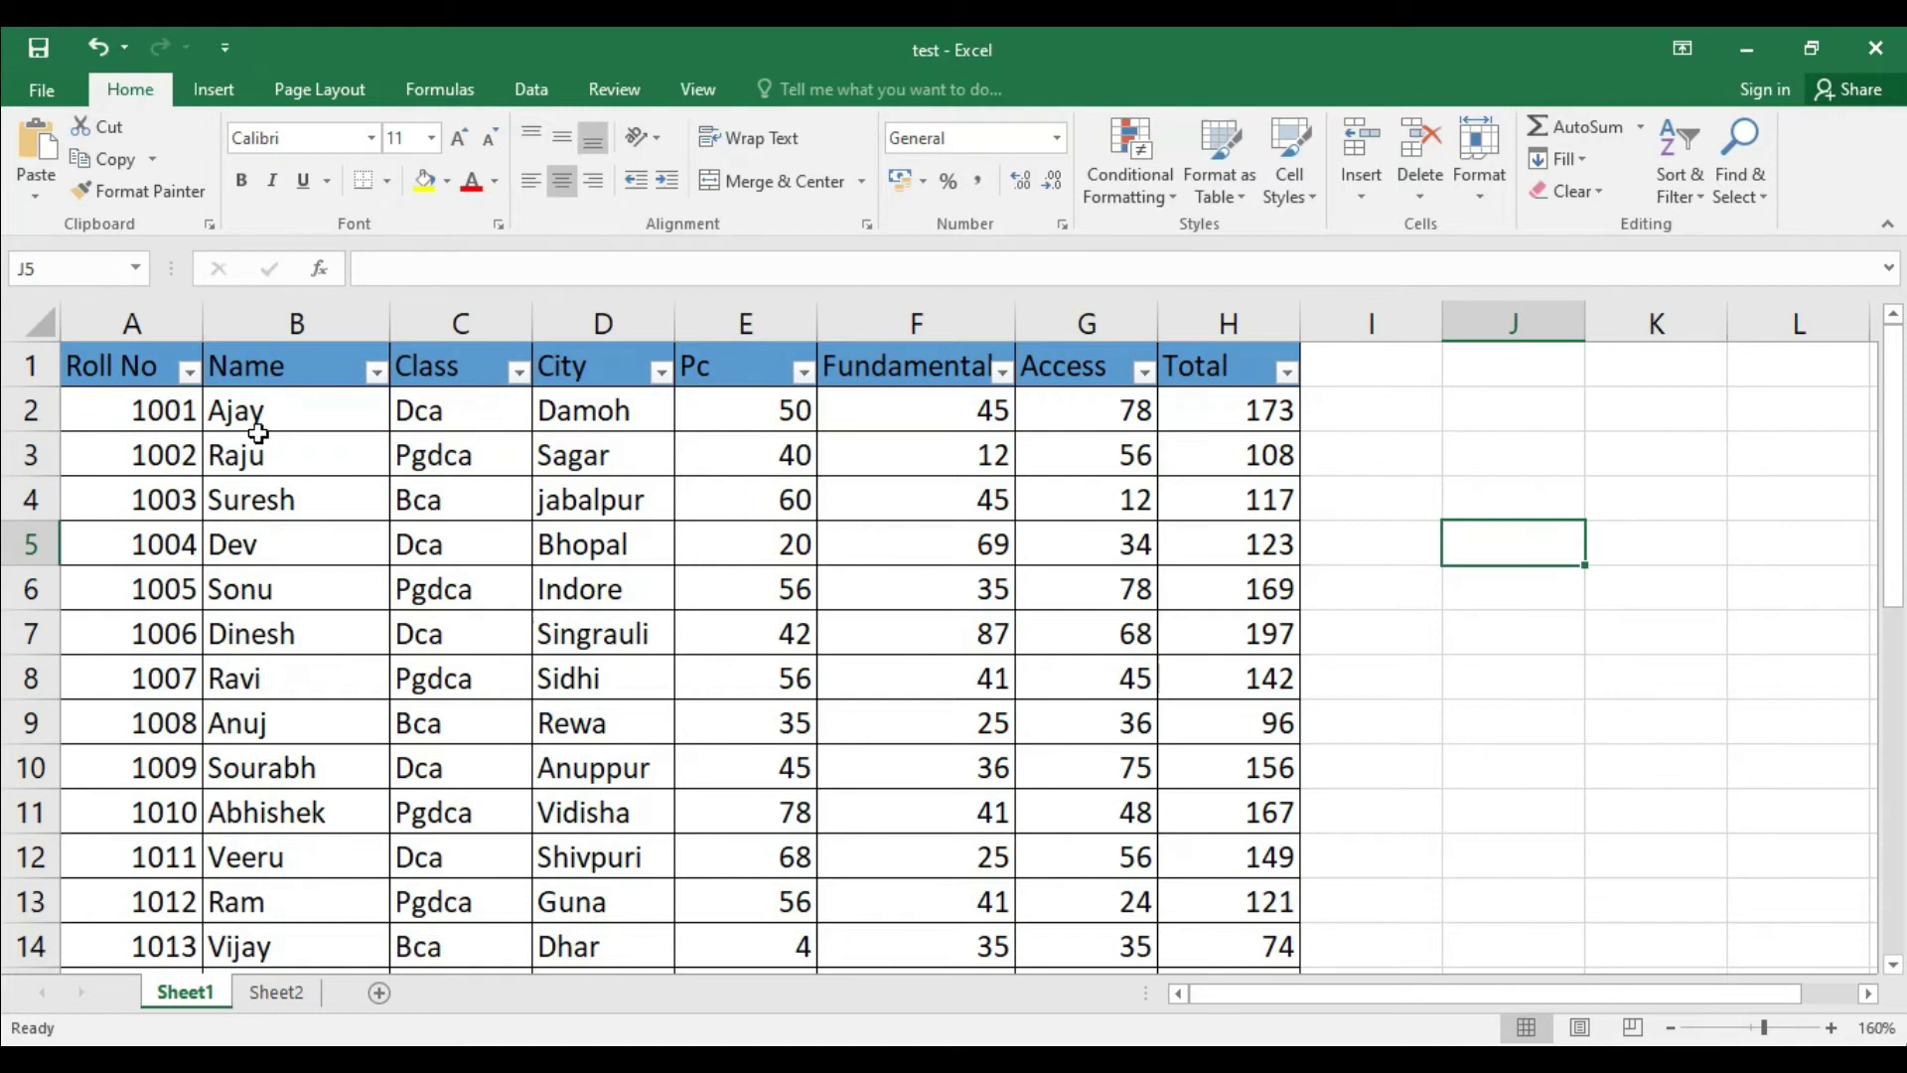
- Check the Roll No, Name, Class and City headers, and undo the filtering applied from the header row
left_click(157, 366)
left_click(283, 364)
left_click(453, 369)
left_click(610, 369)
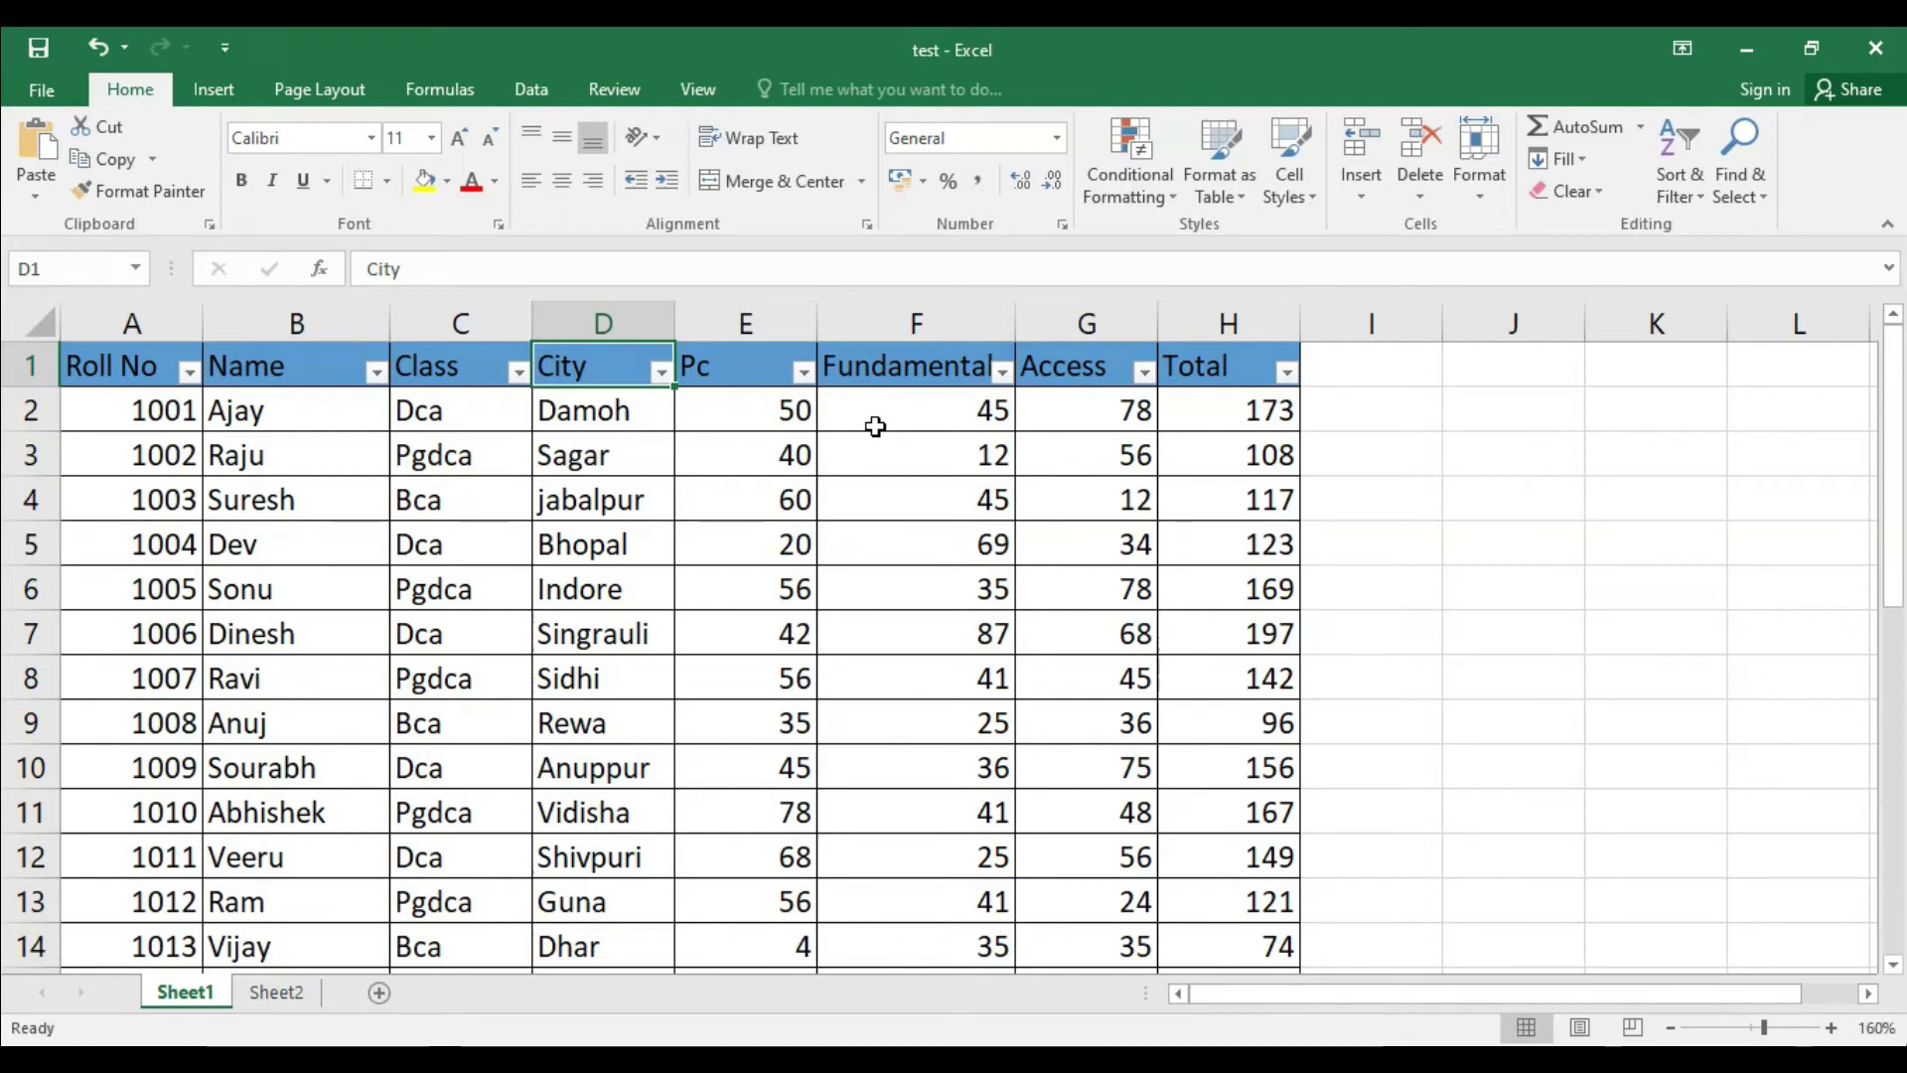
key("ctrl+z")
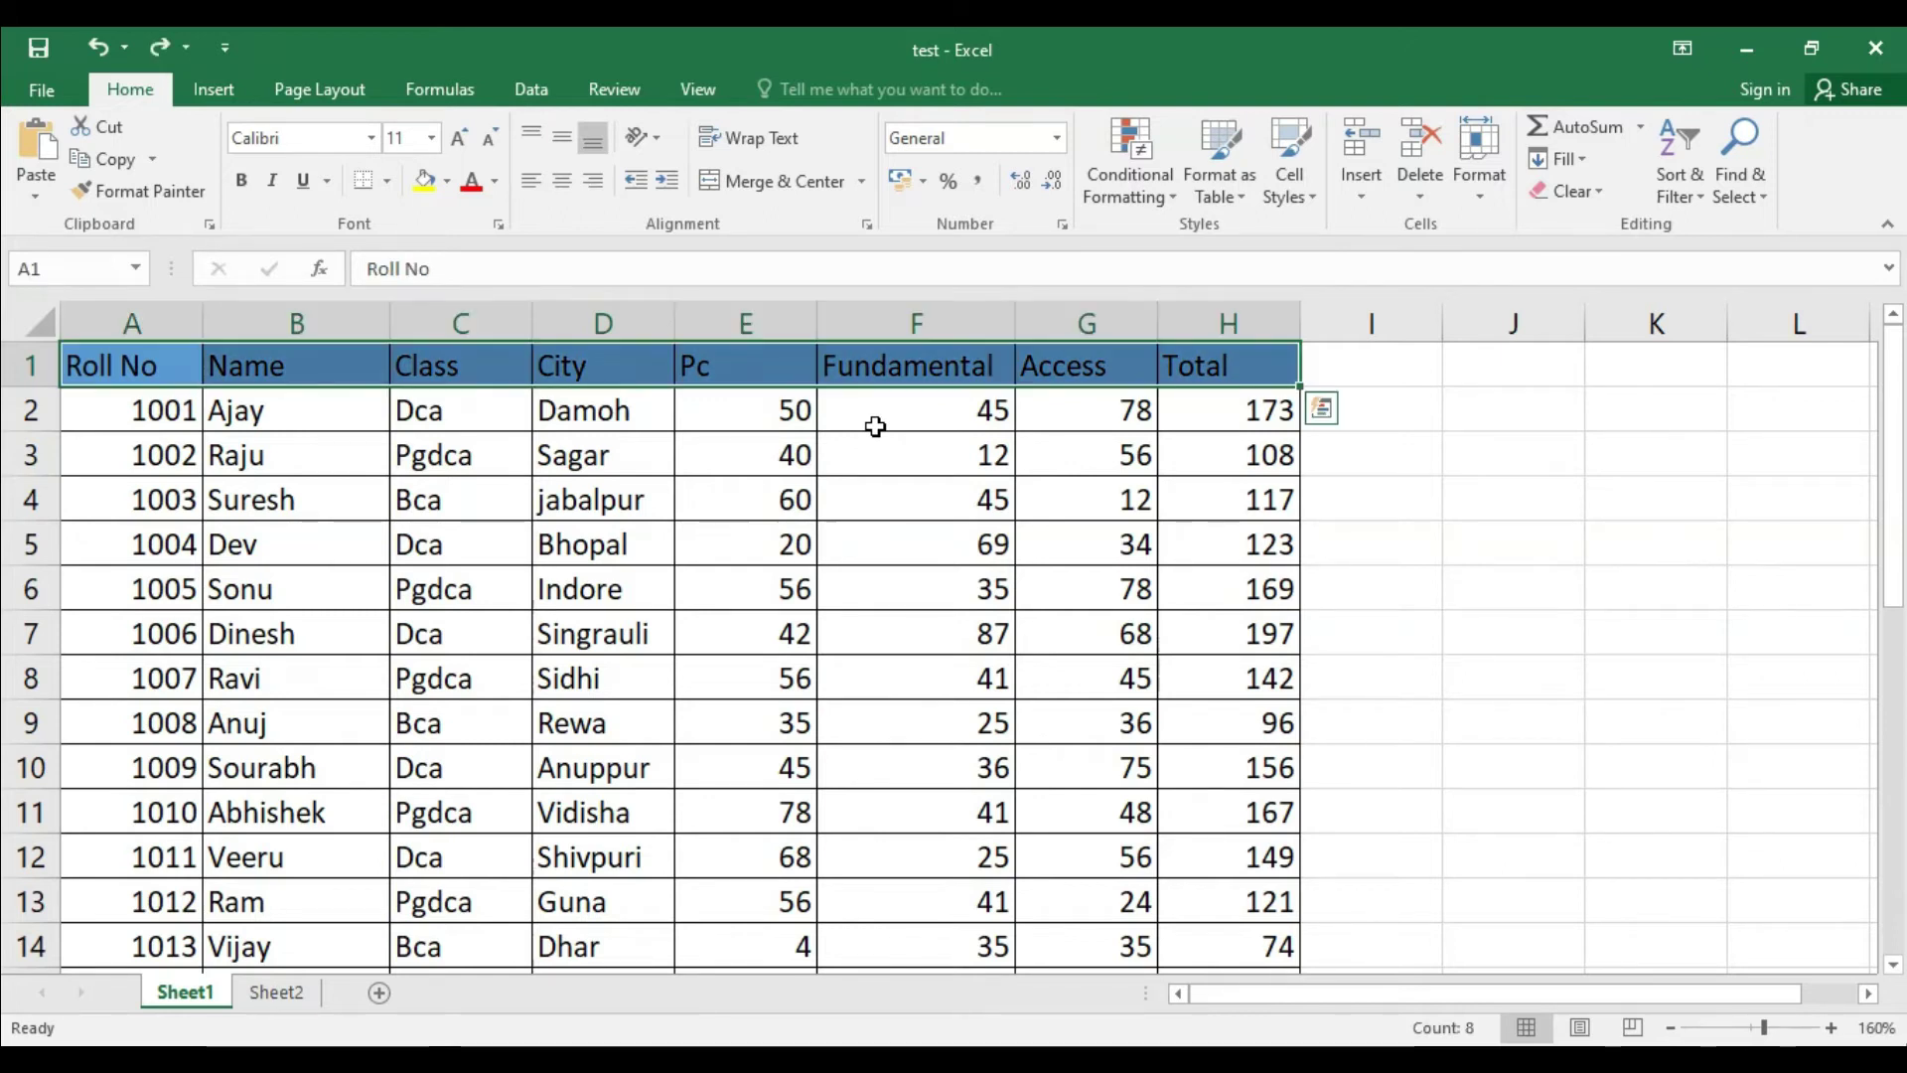
key("ctrl+z")
- Select the entire student table, including its data rows, and turn on filtering for all its columns
left_click_drag(145, 370, 1251, 392)
left_click(785, 559)
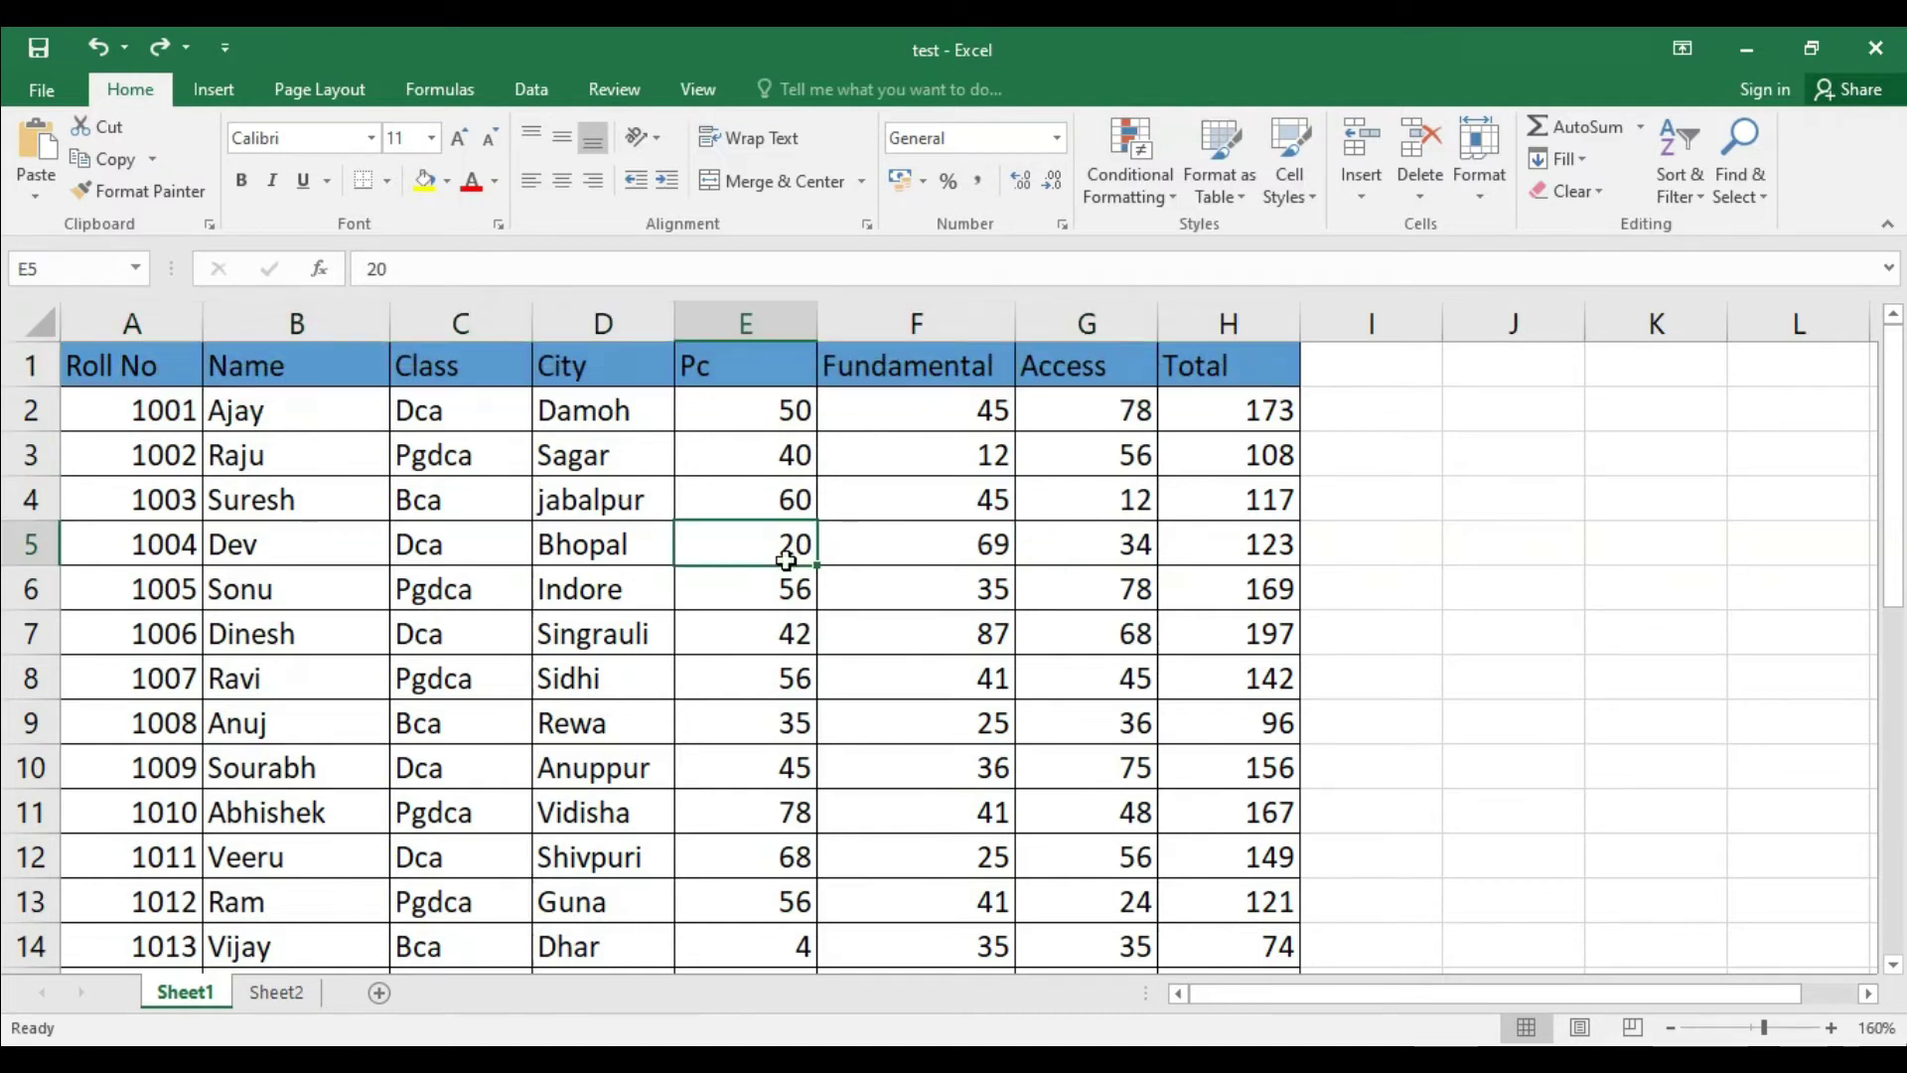
key("ctrl+a")
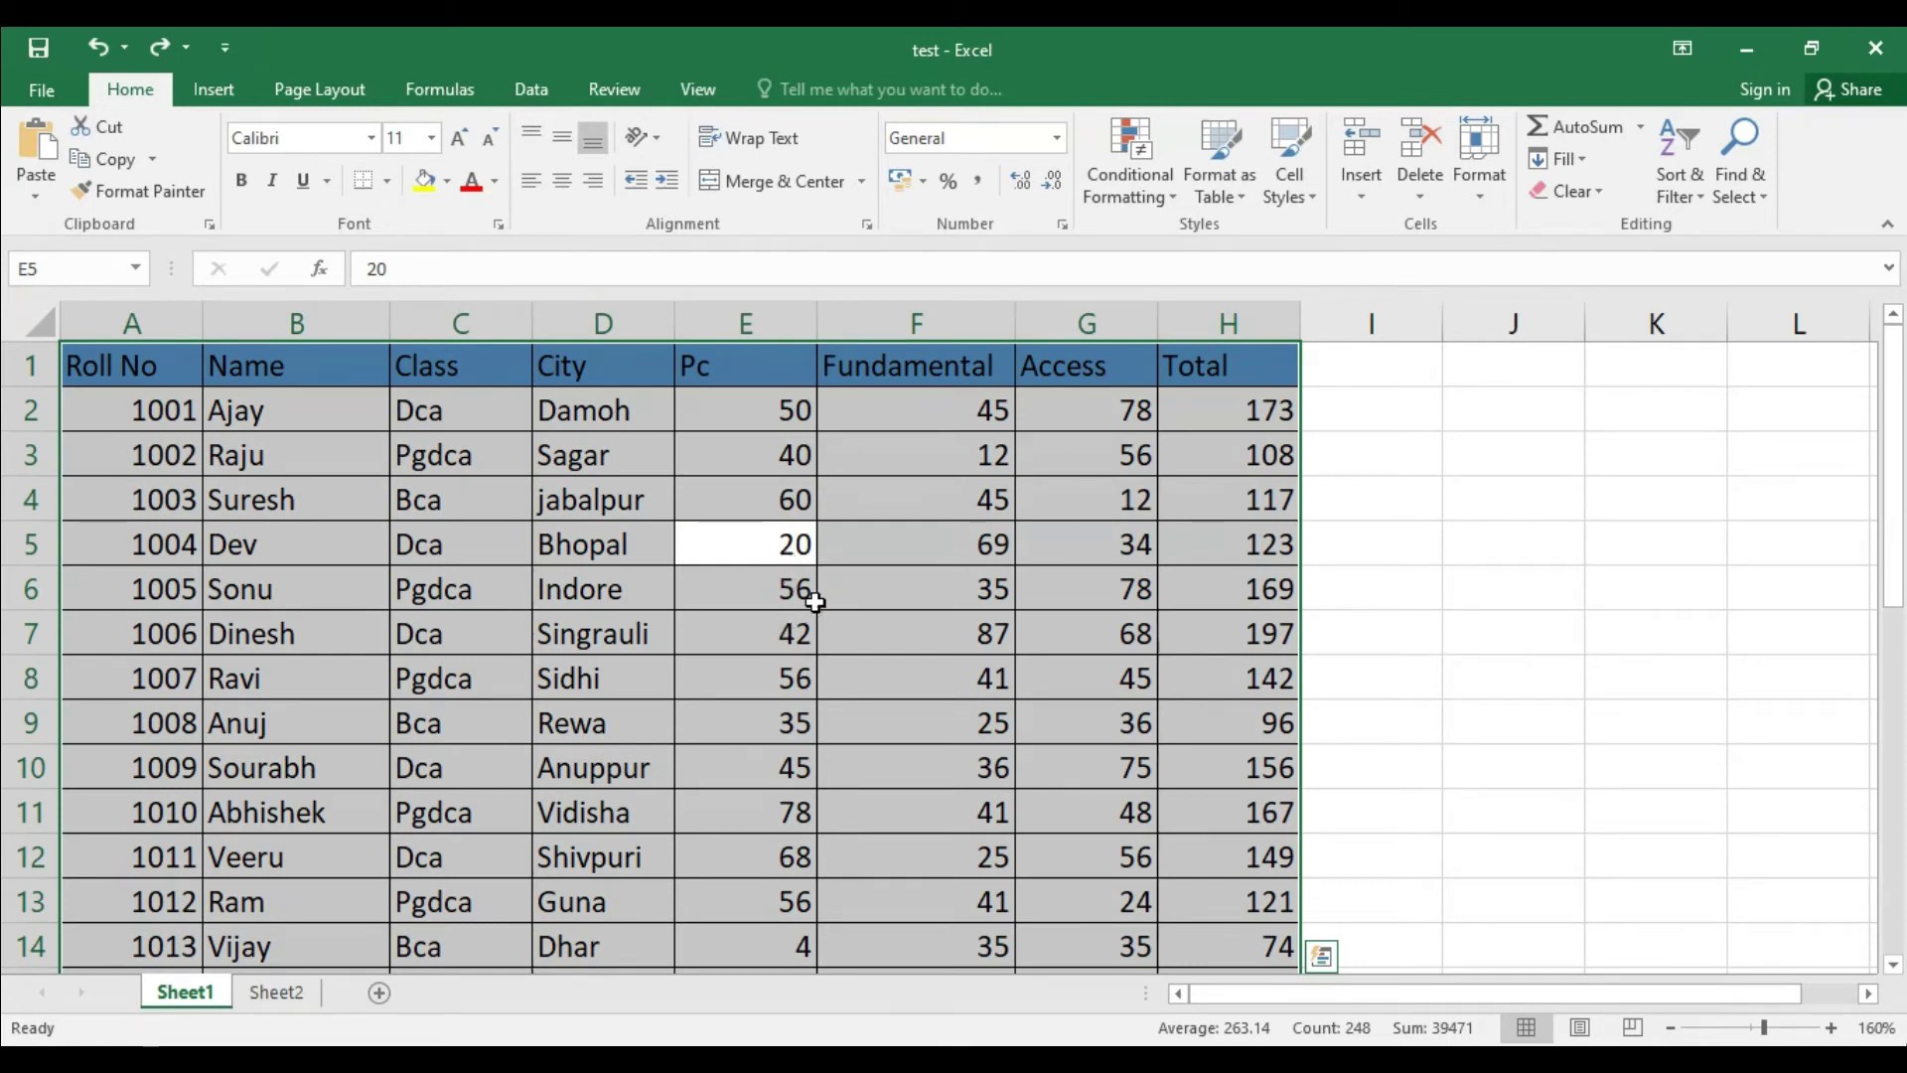
left_click(1694, 199)
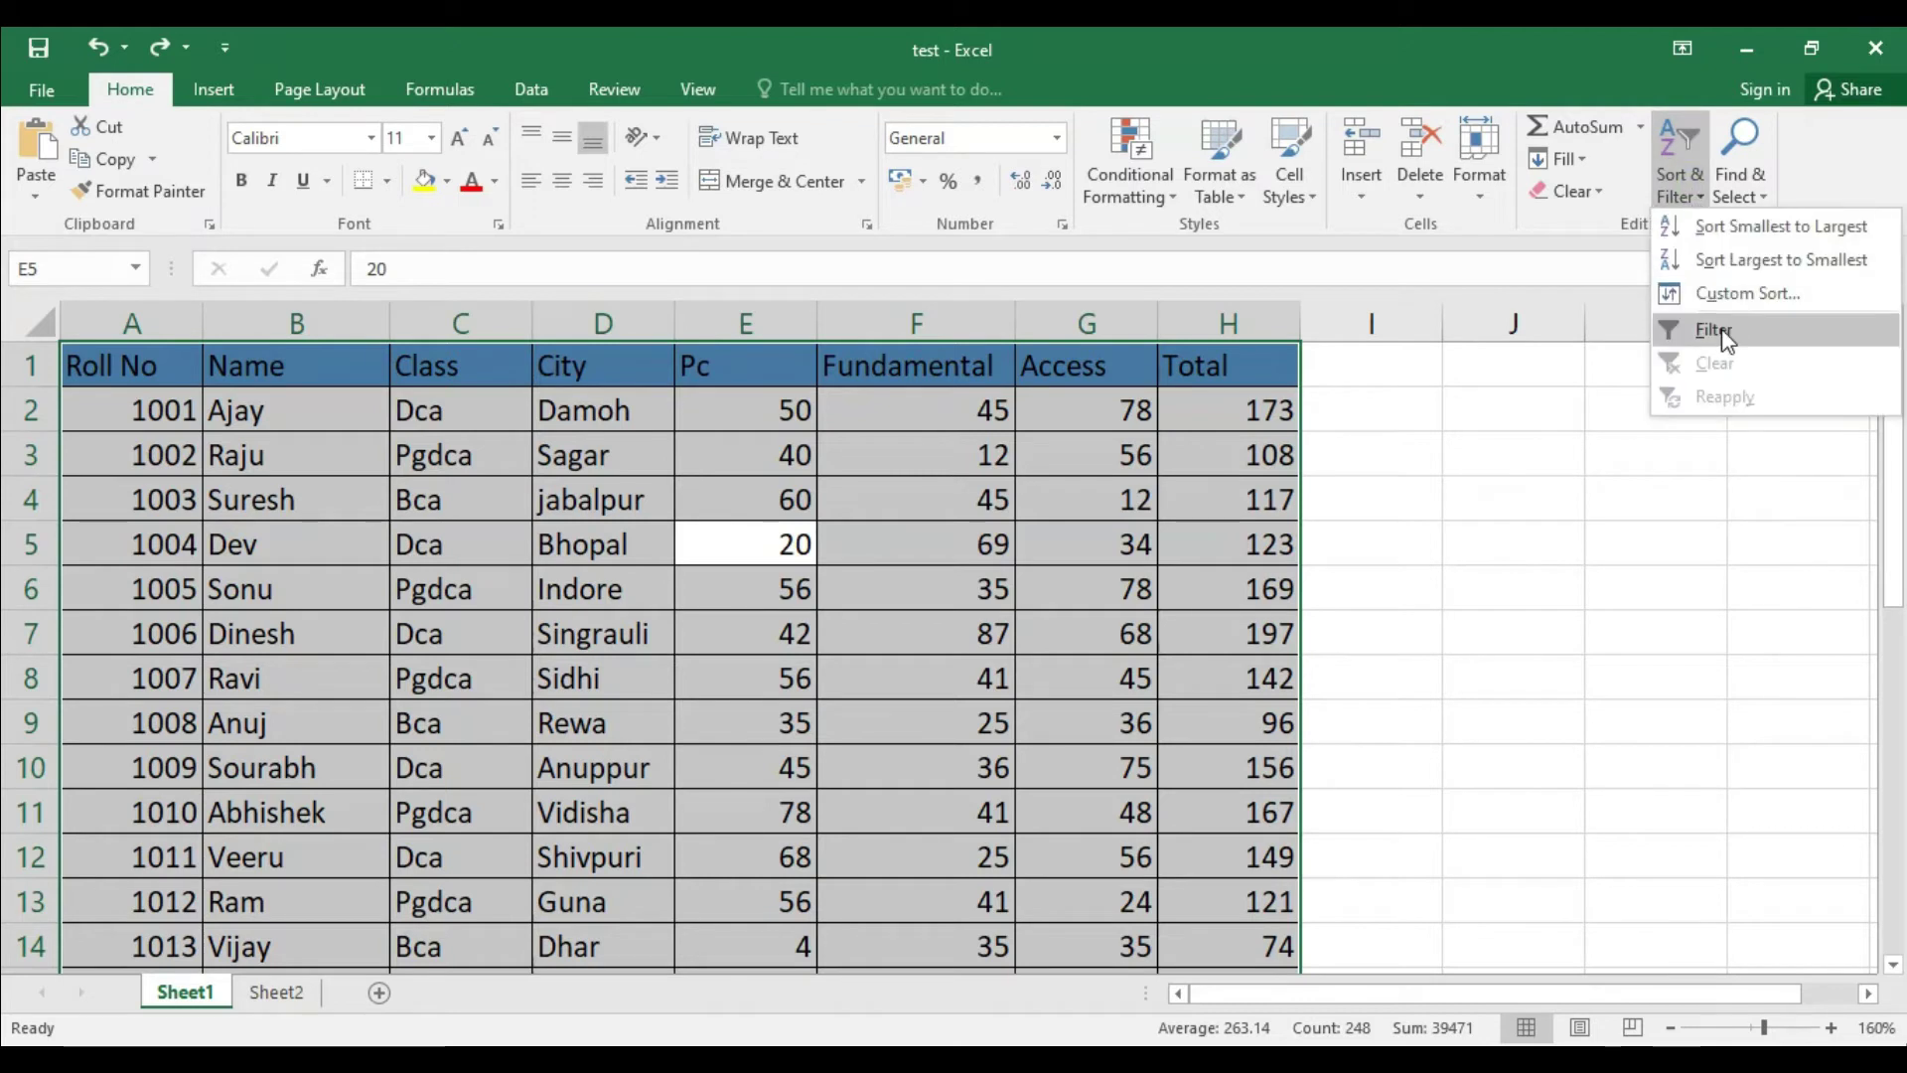
left_click(1721, 328)
left_click(1538, 503)
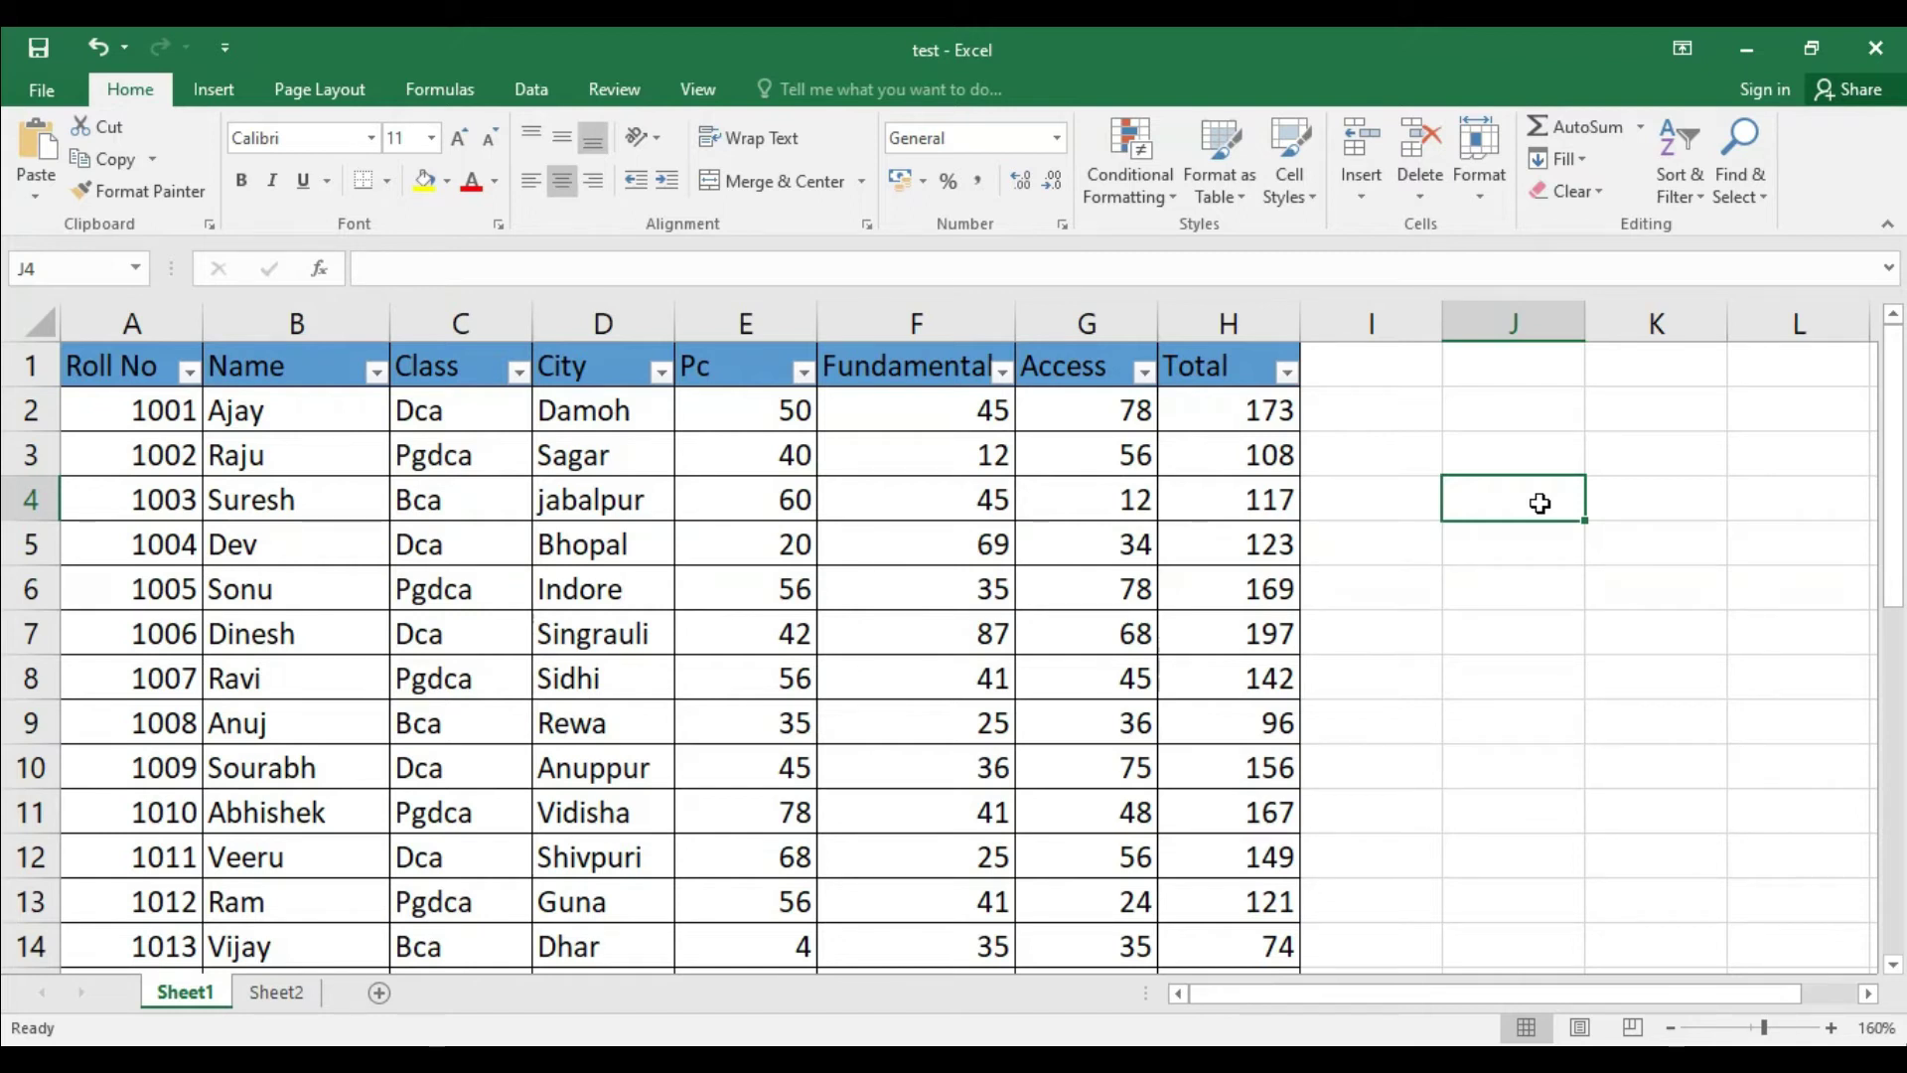
- Undo the last filtering change and apply Filter again to the whole selected student table
key("ctrl+z")
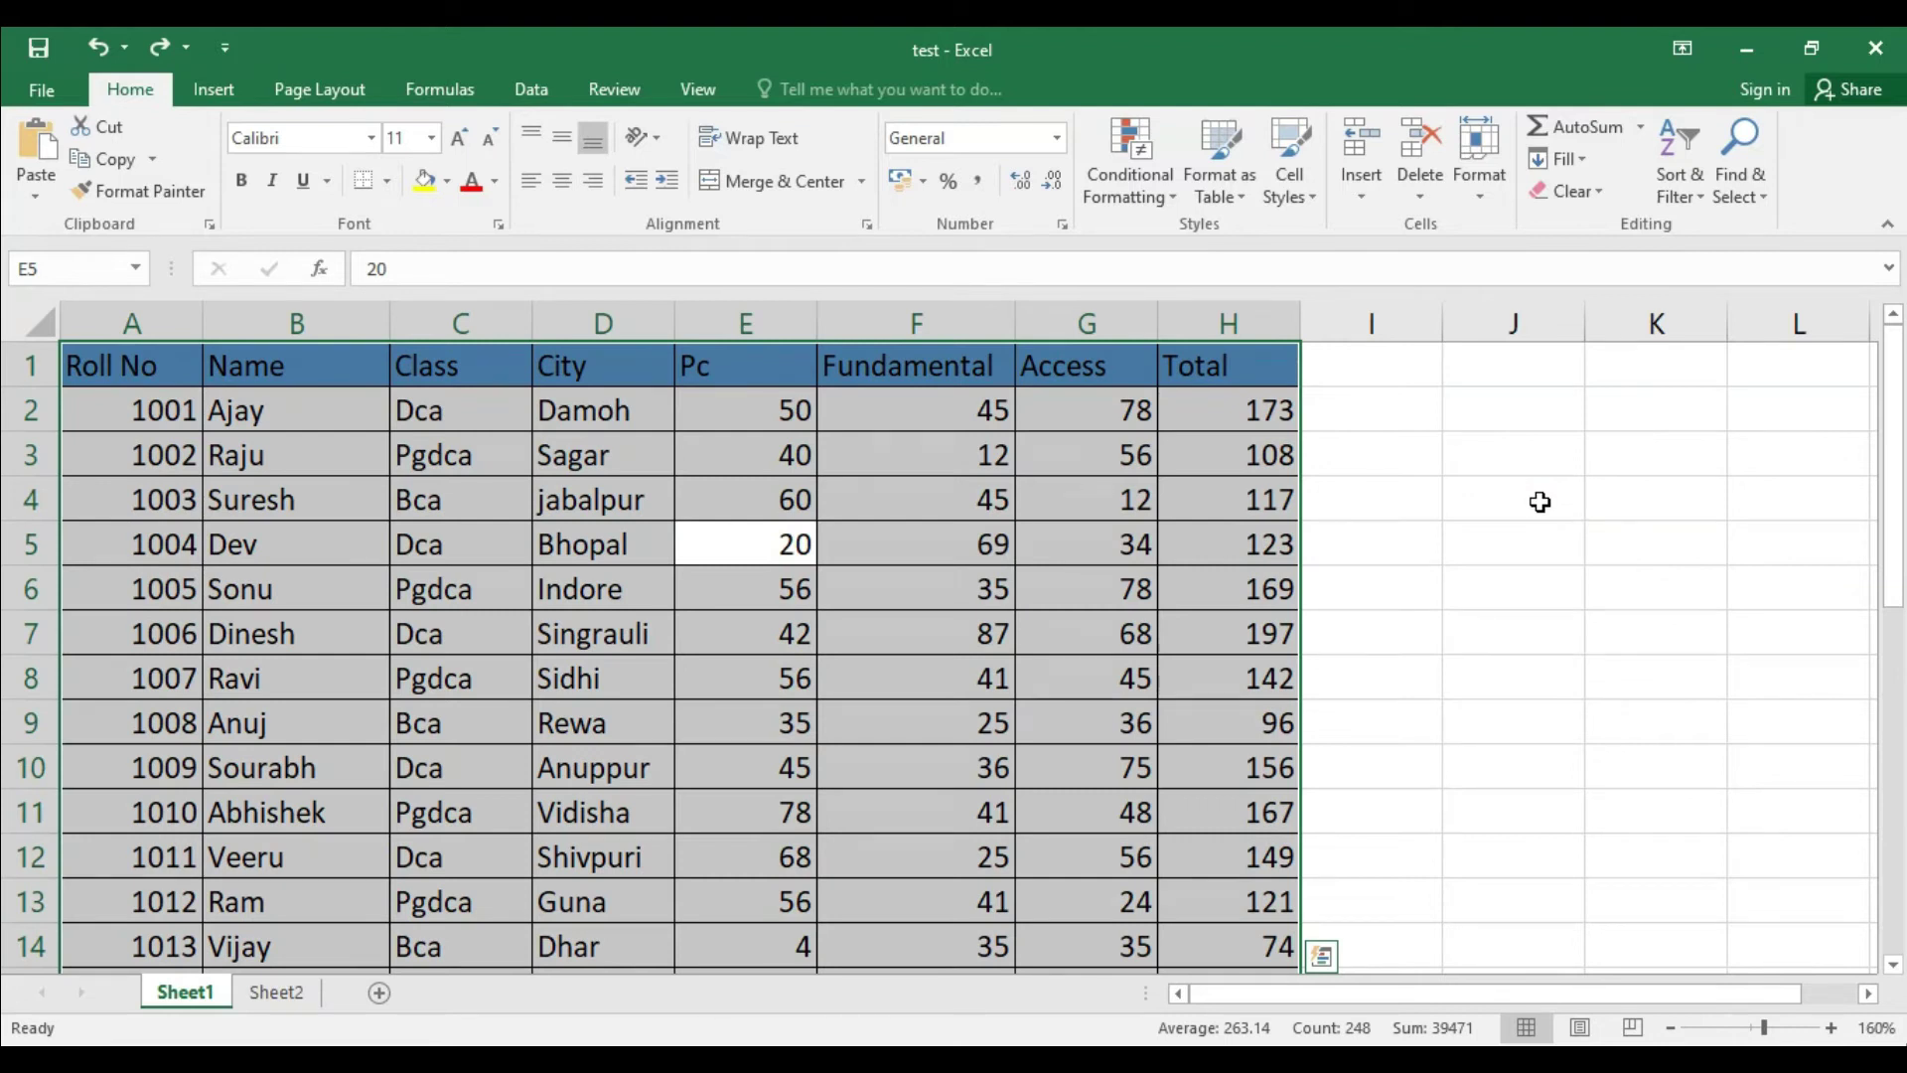
left_click(531, 88)
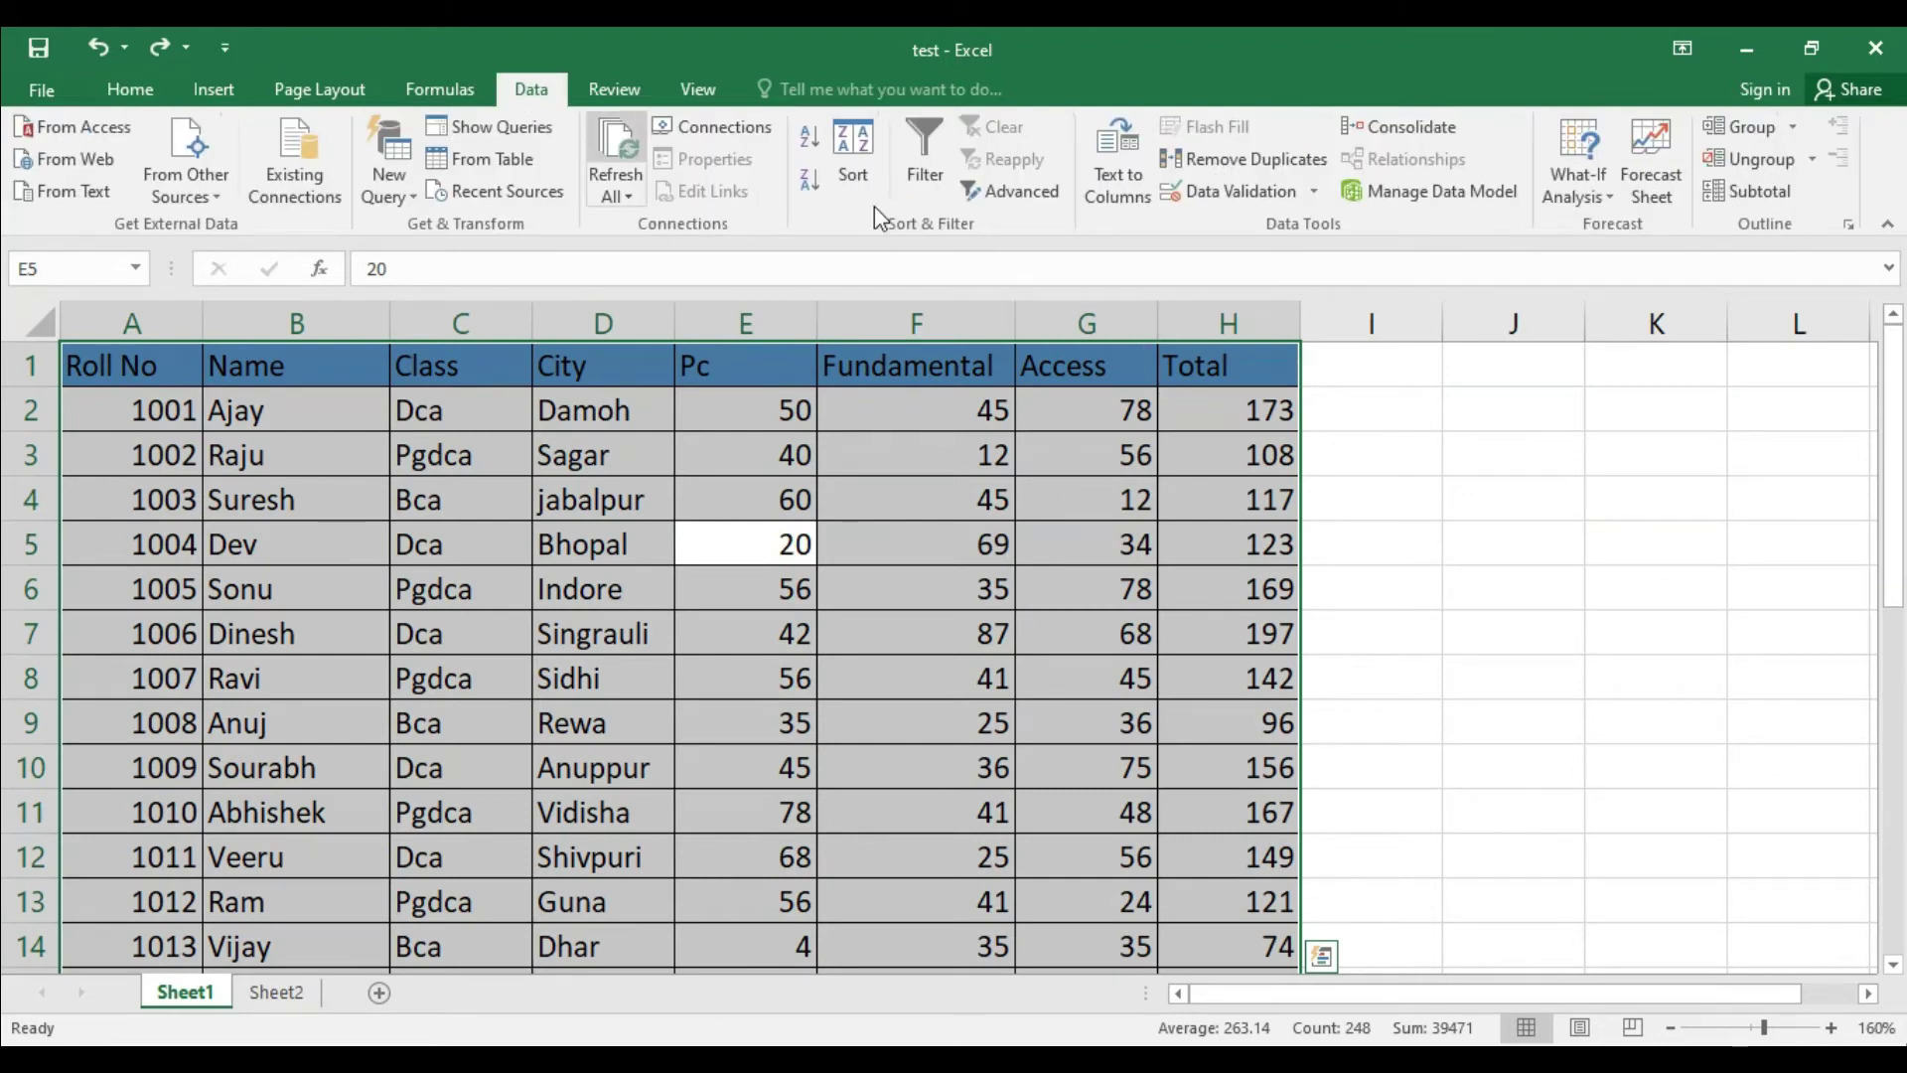
left_click(920, 162)
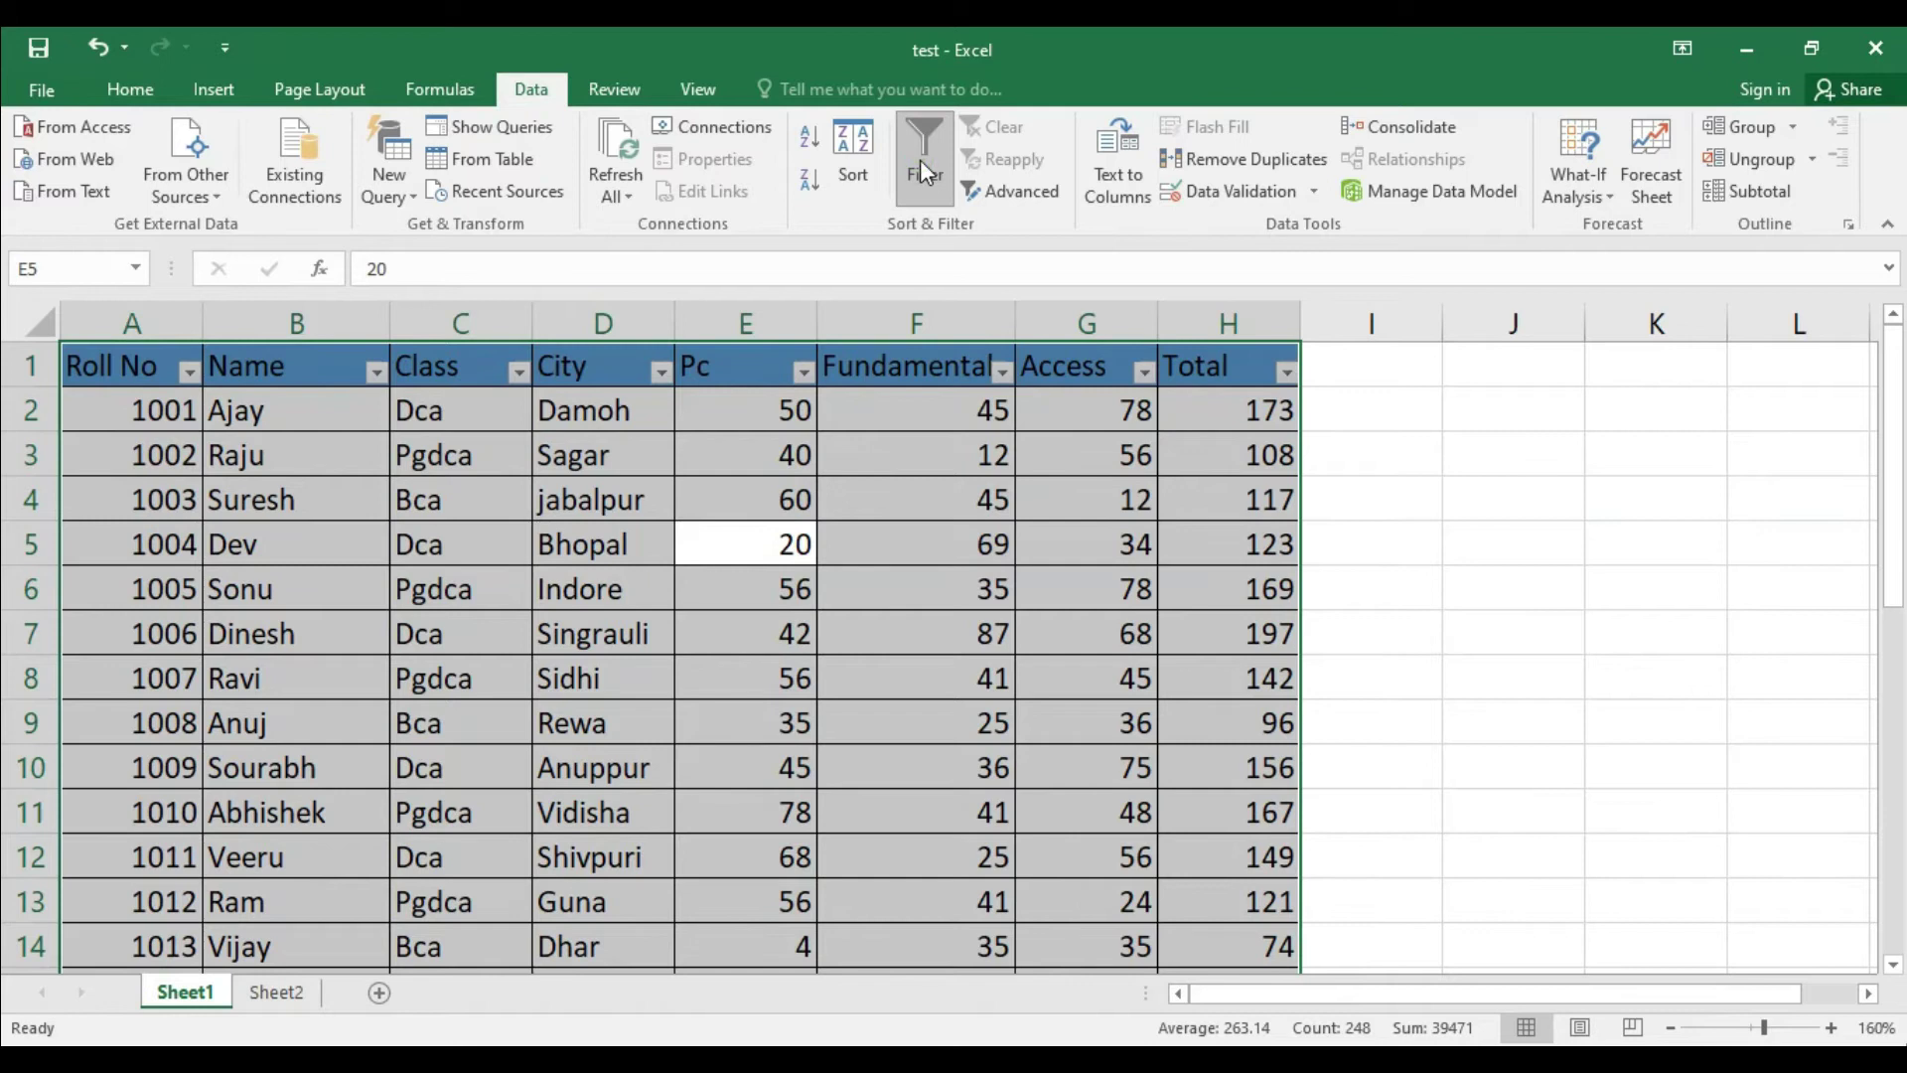
left_click(1420, 471)
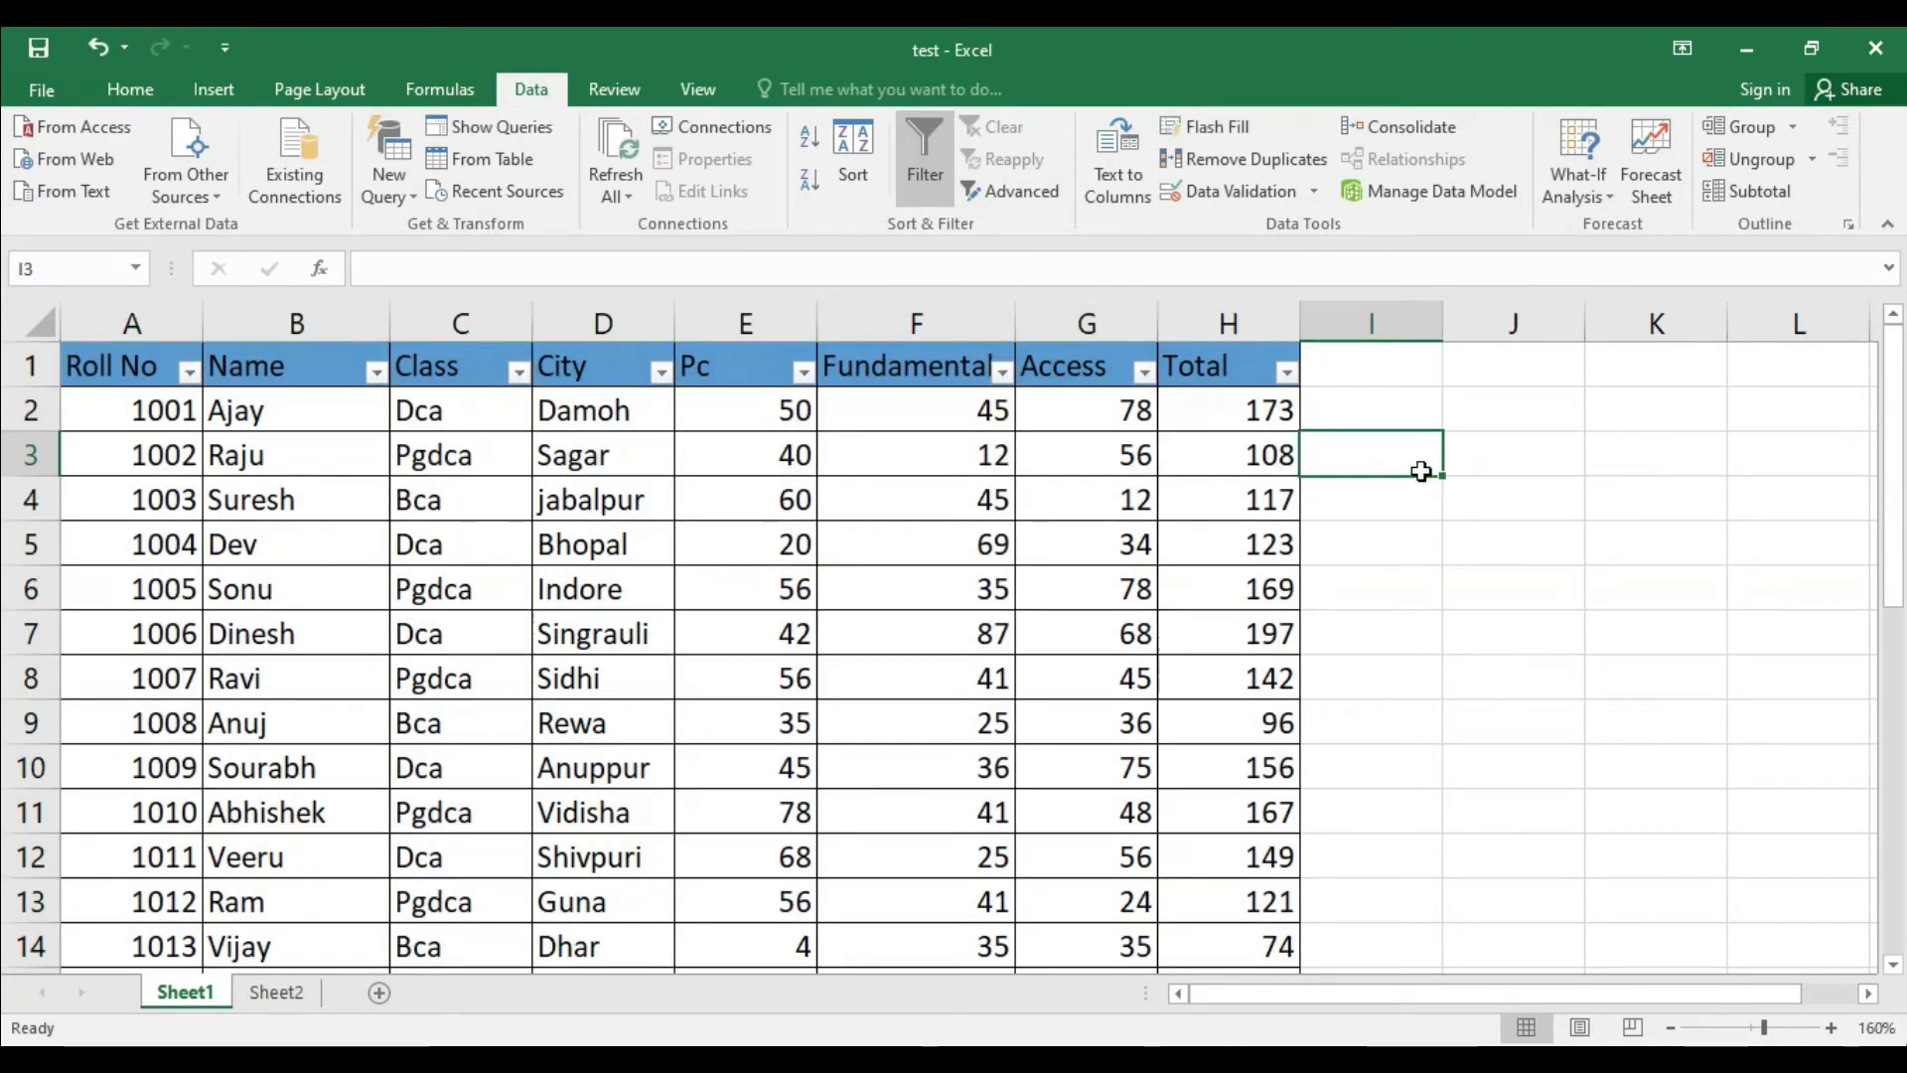
- Filter the City column to show only the Damoh records
left_click(661, 373)
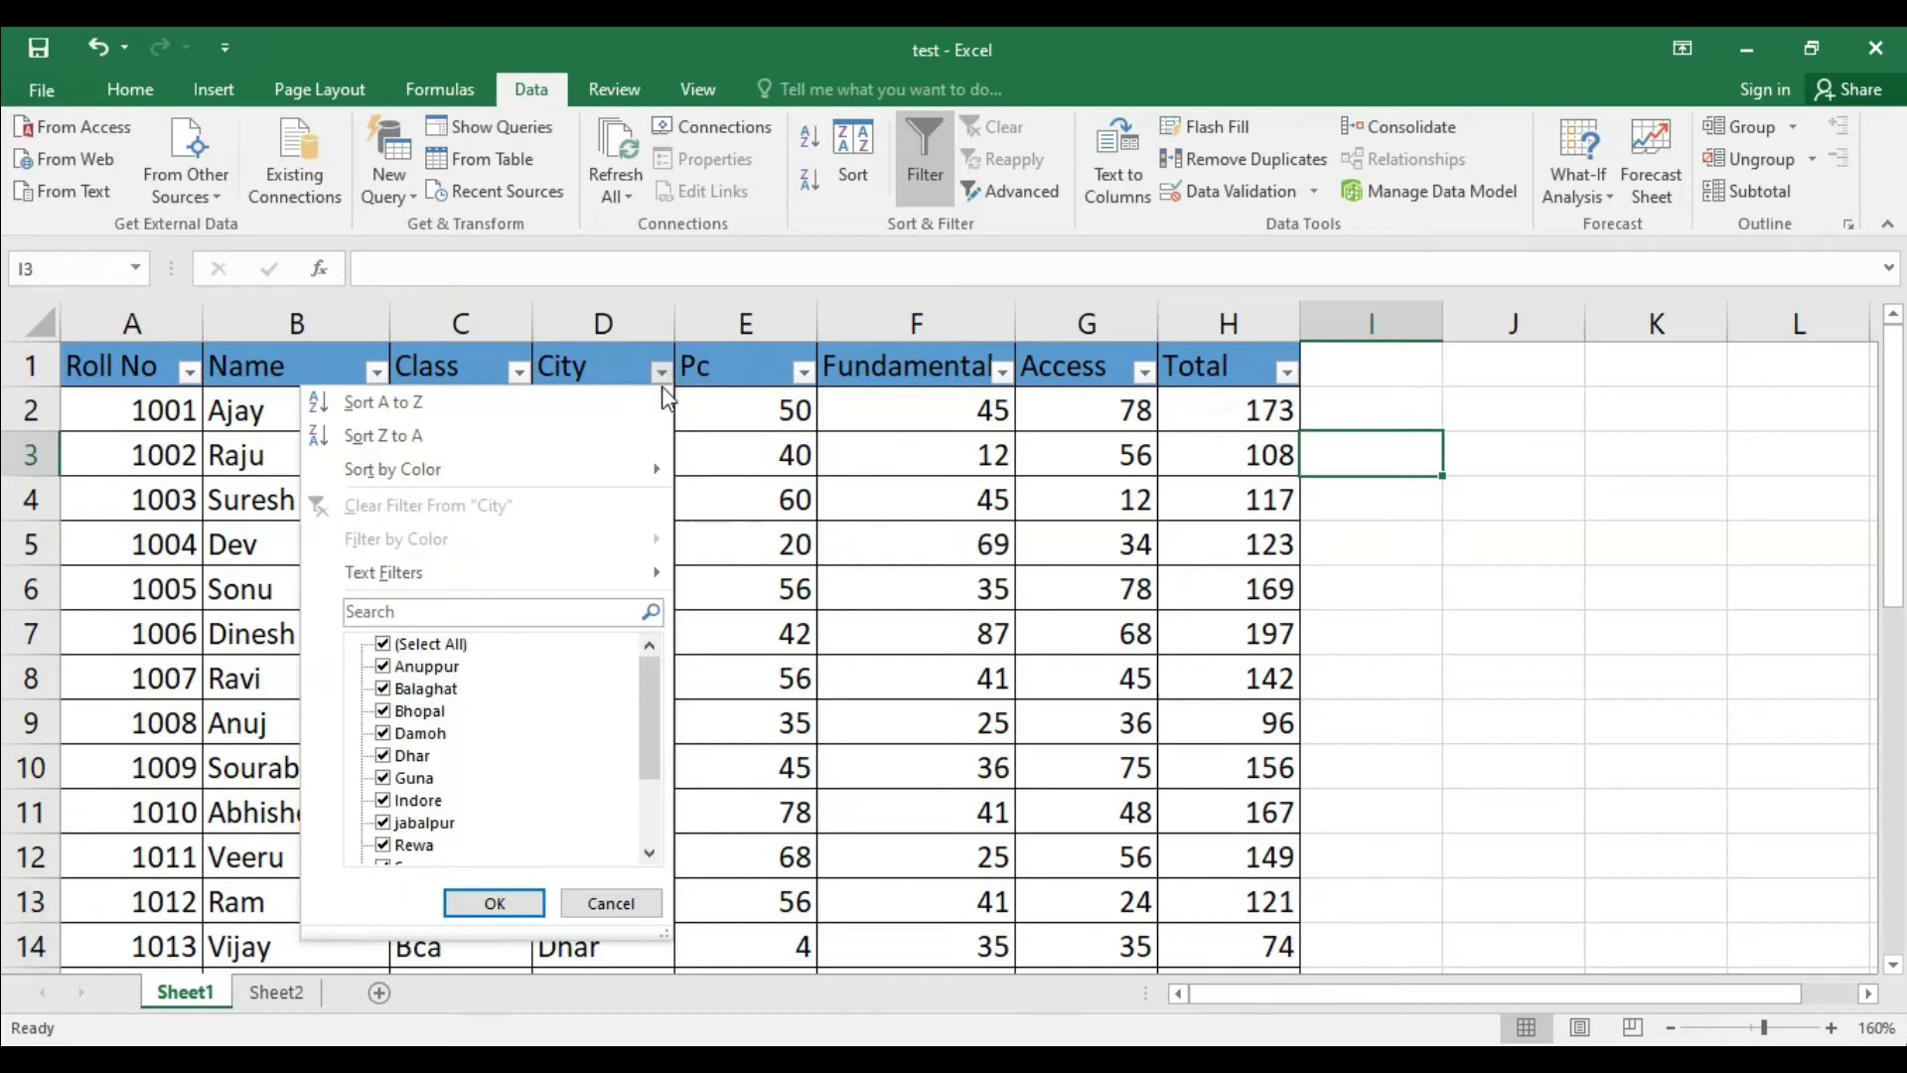
left_click(382, 645)
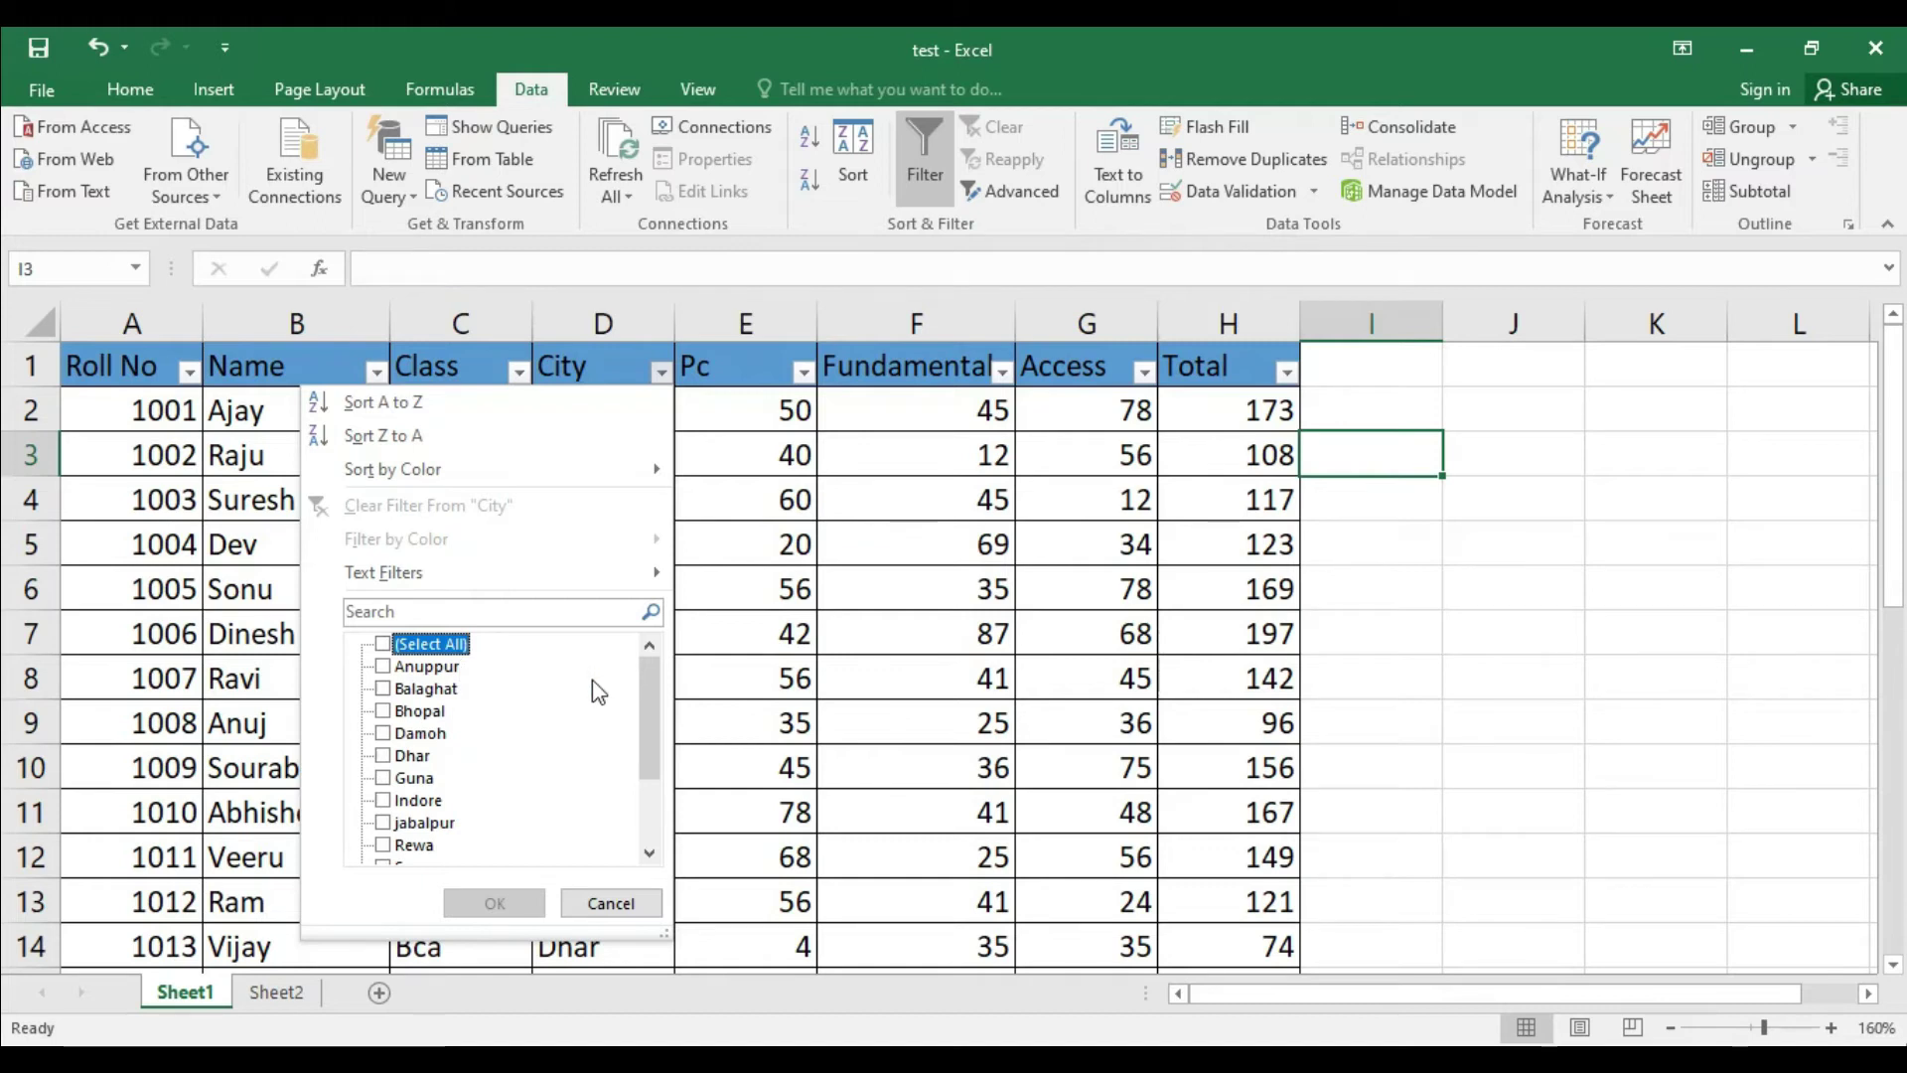
left_click(385, 736)
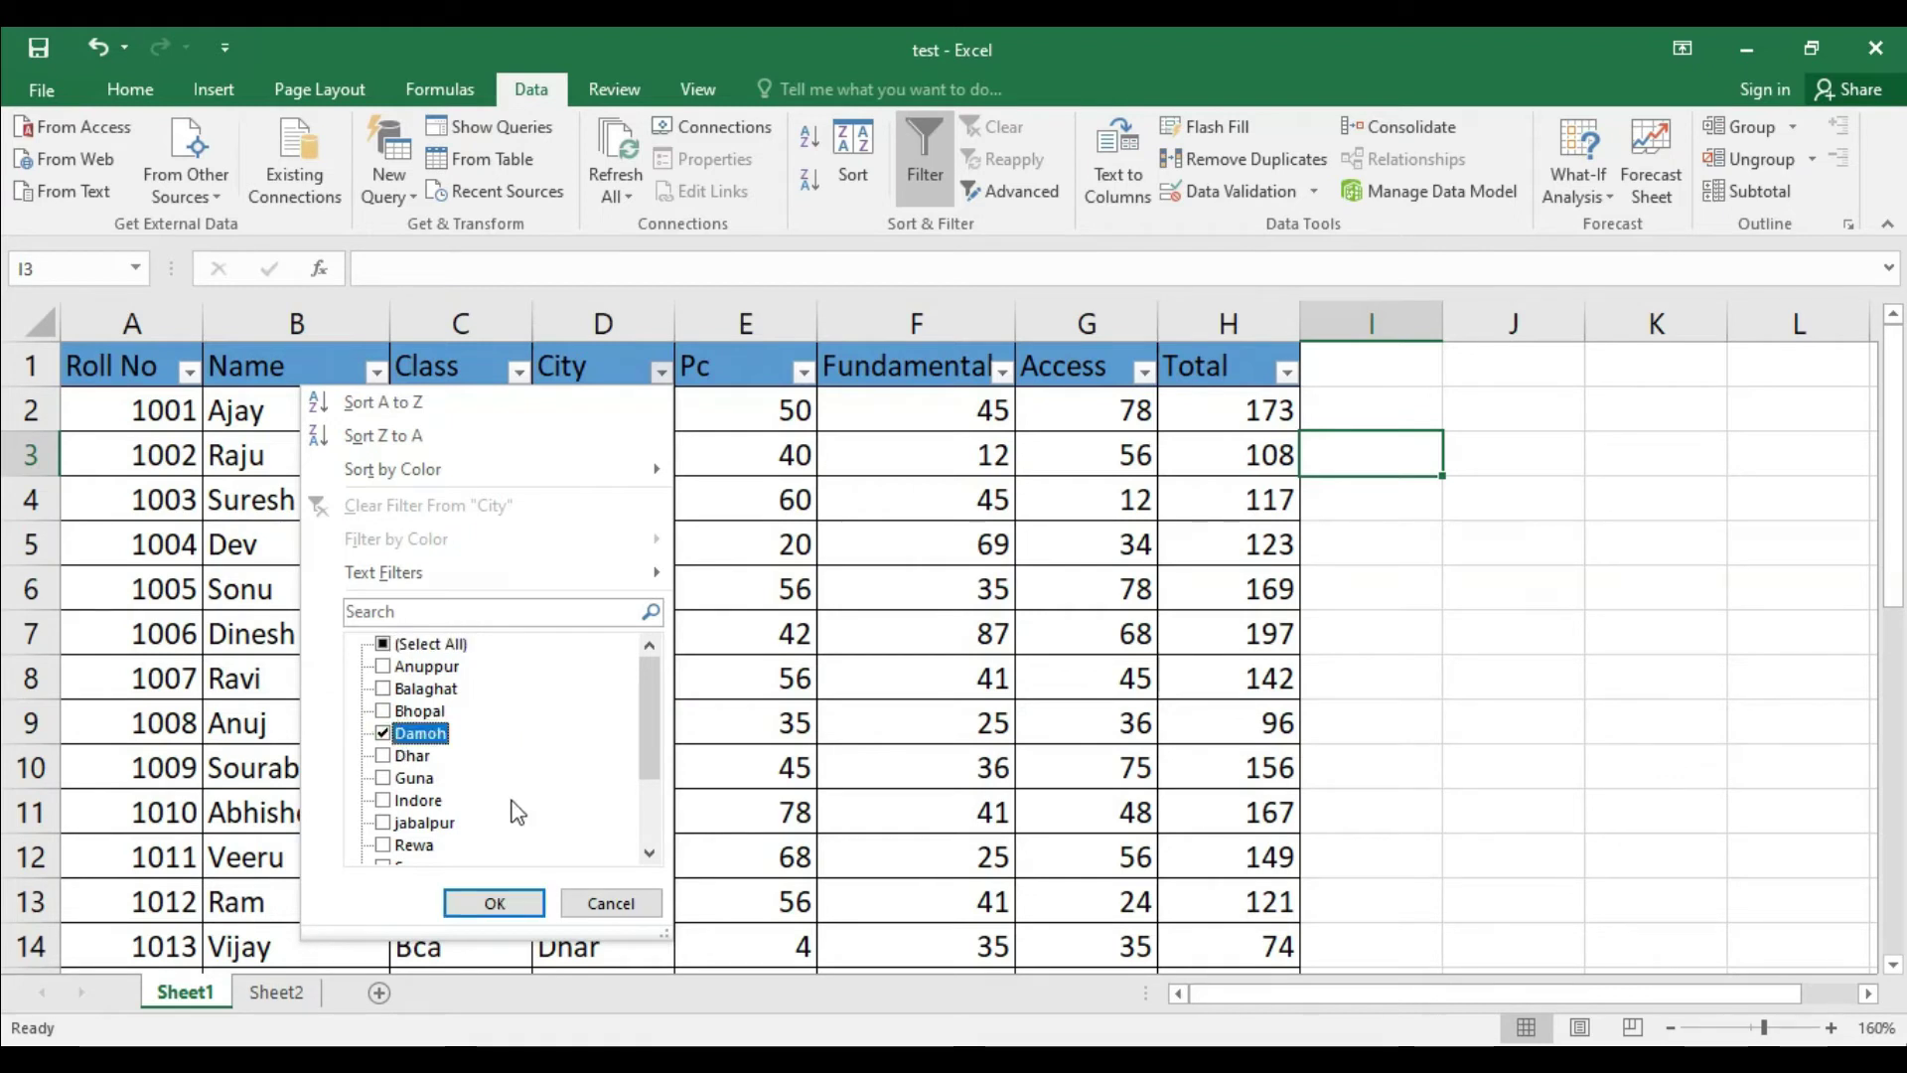
left_click(492, 906)
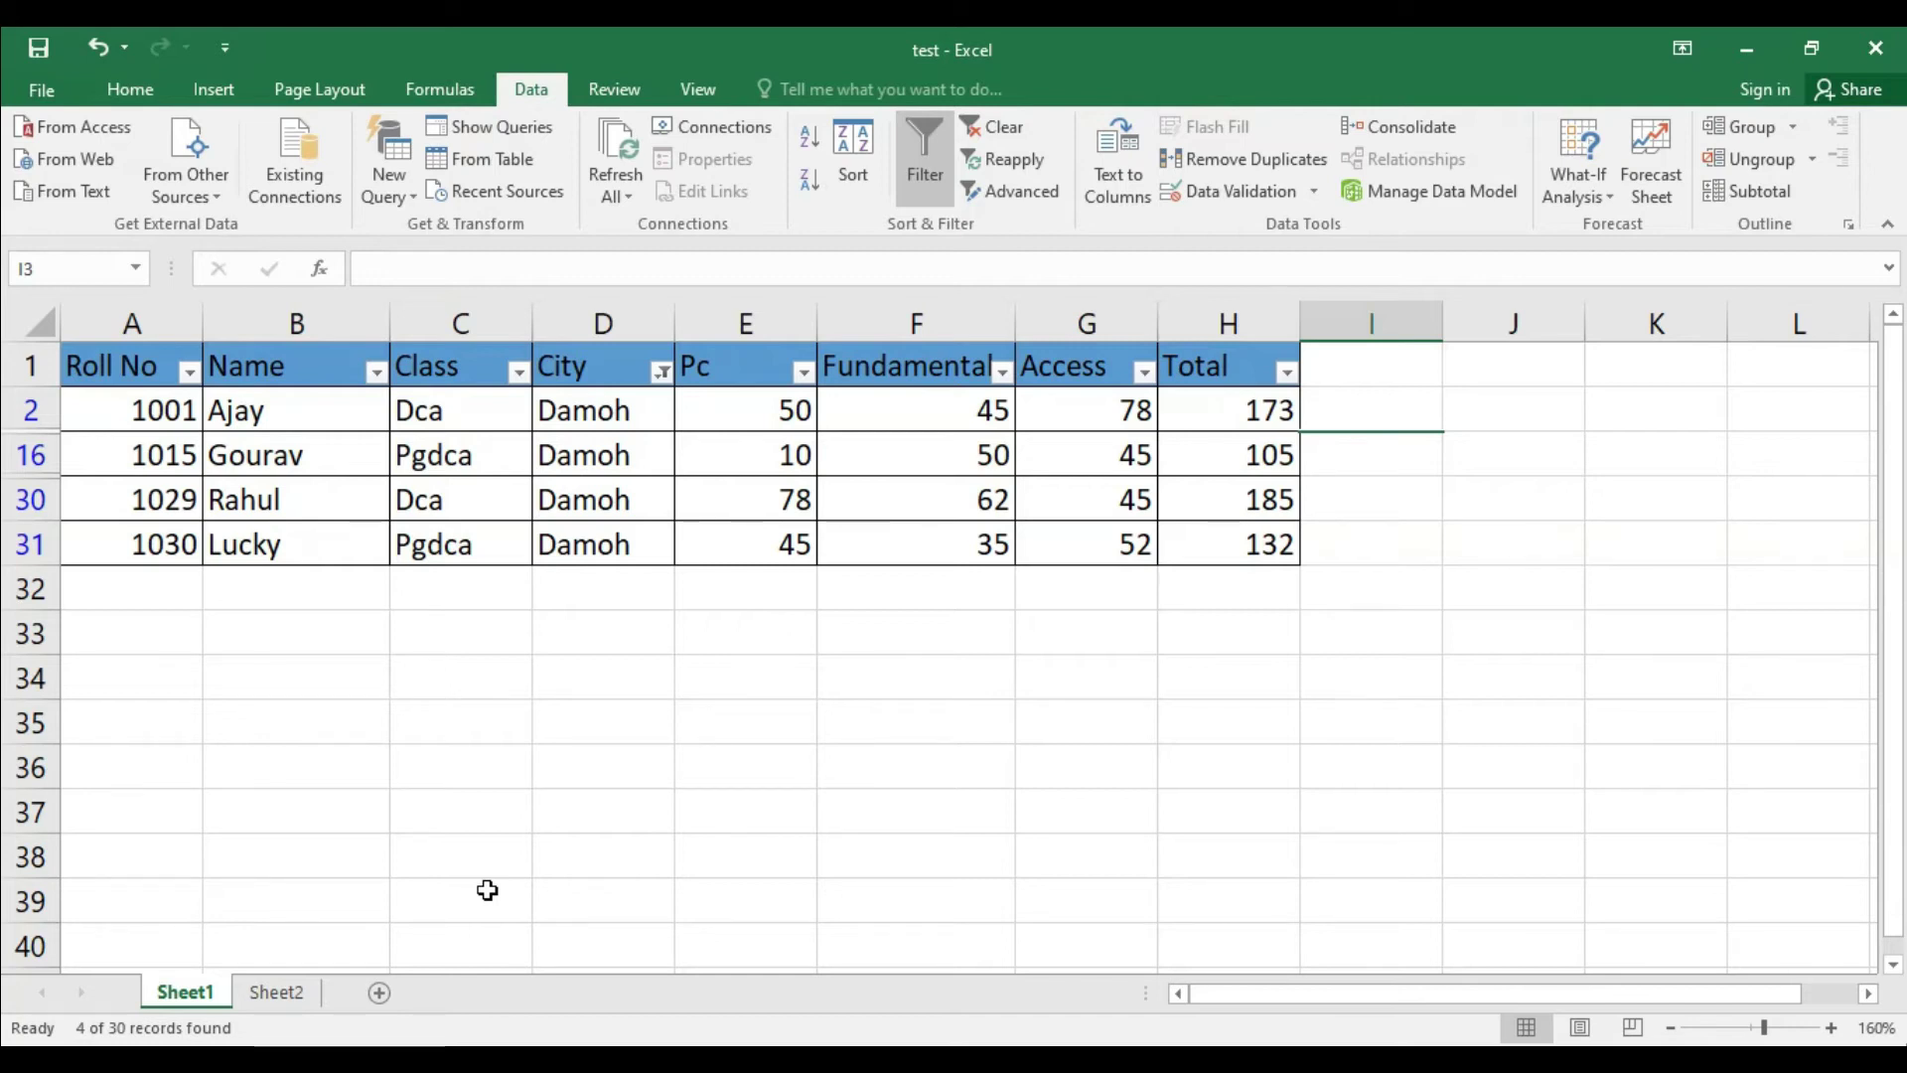
- Reselect all cities in the City column's filter to show every student record again
left_click(517, 371)
left_click(290, 356)
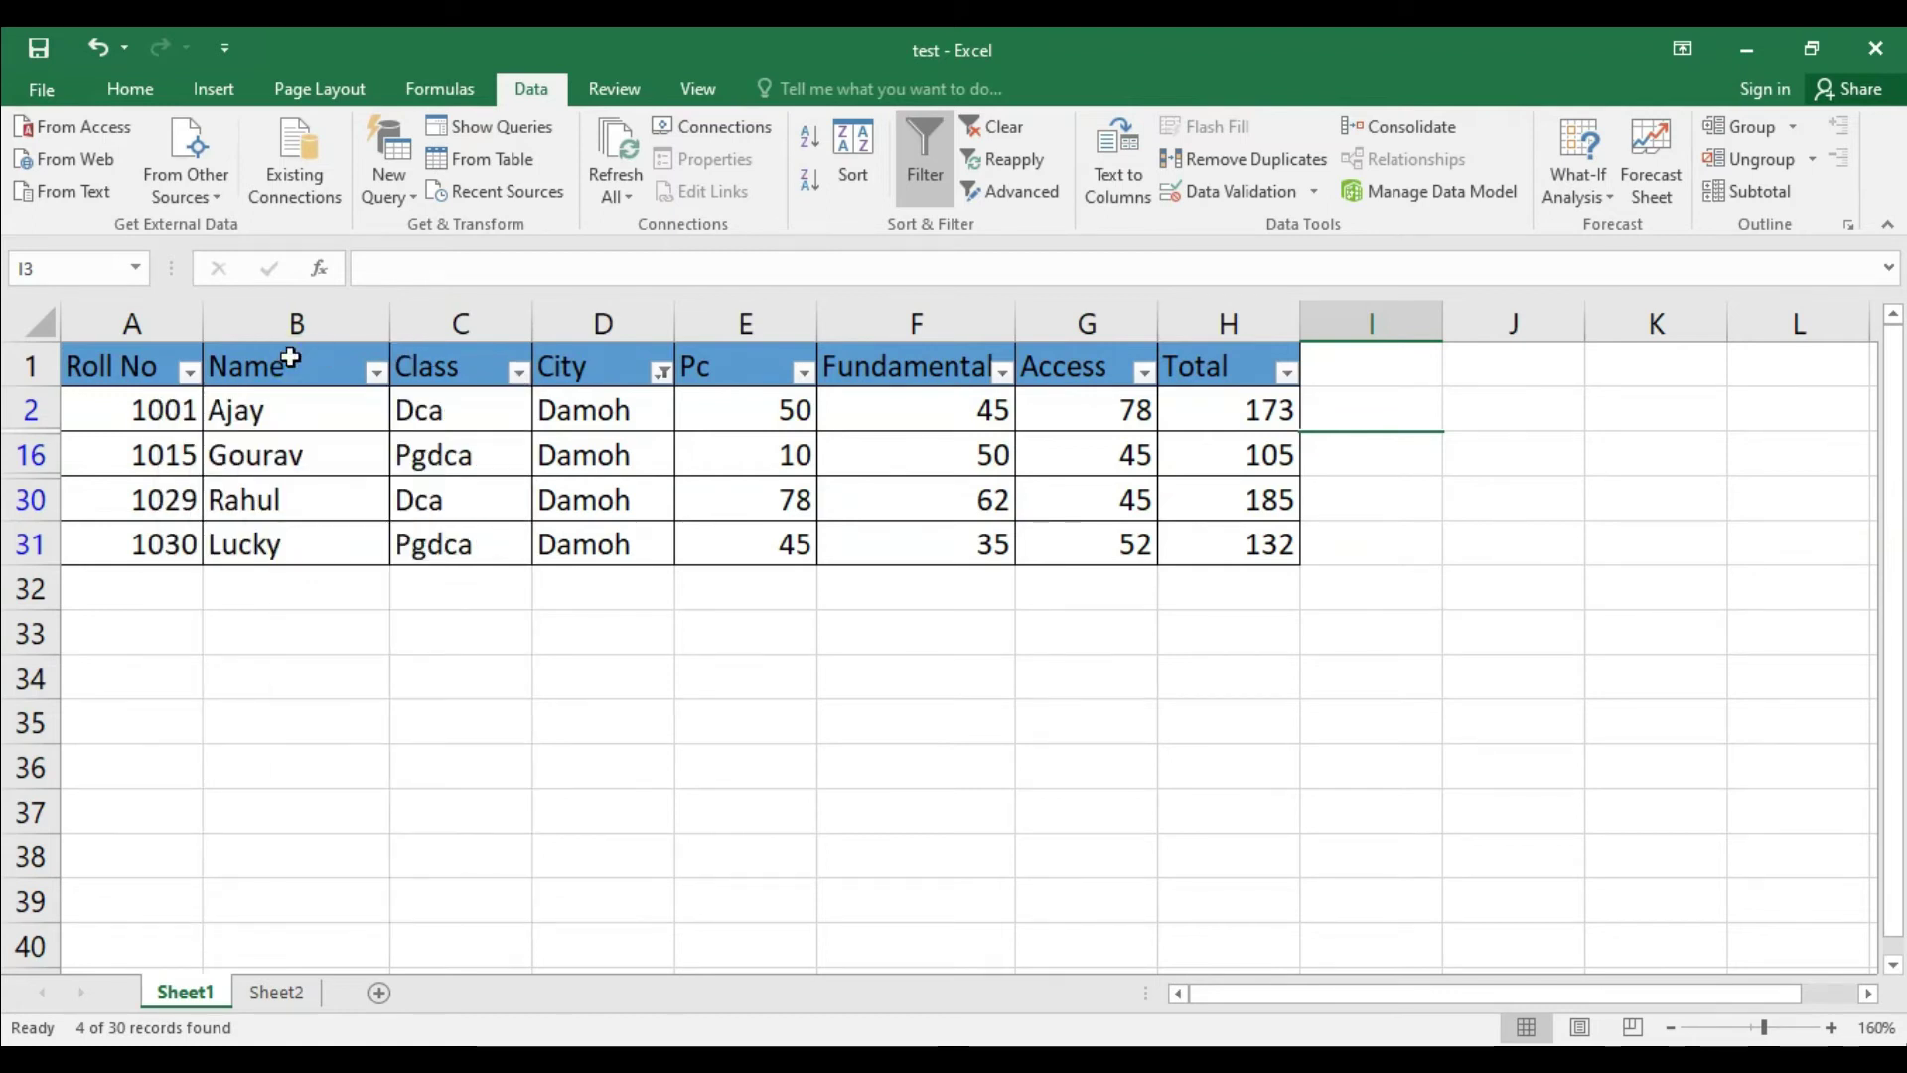
left_click(660, 372)
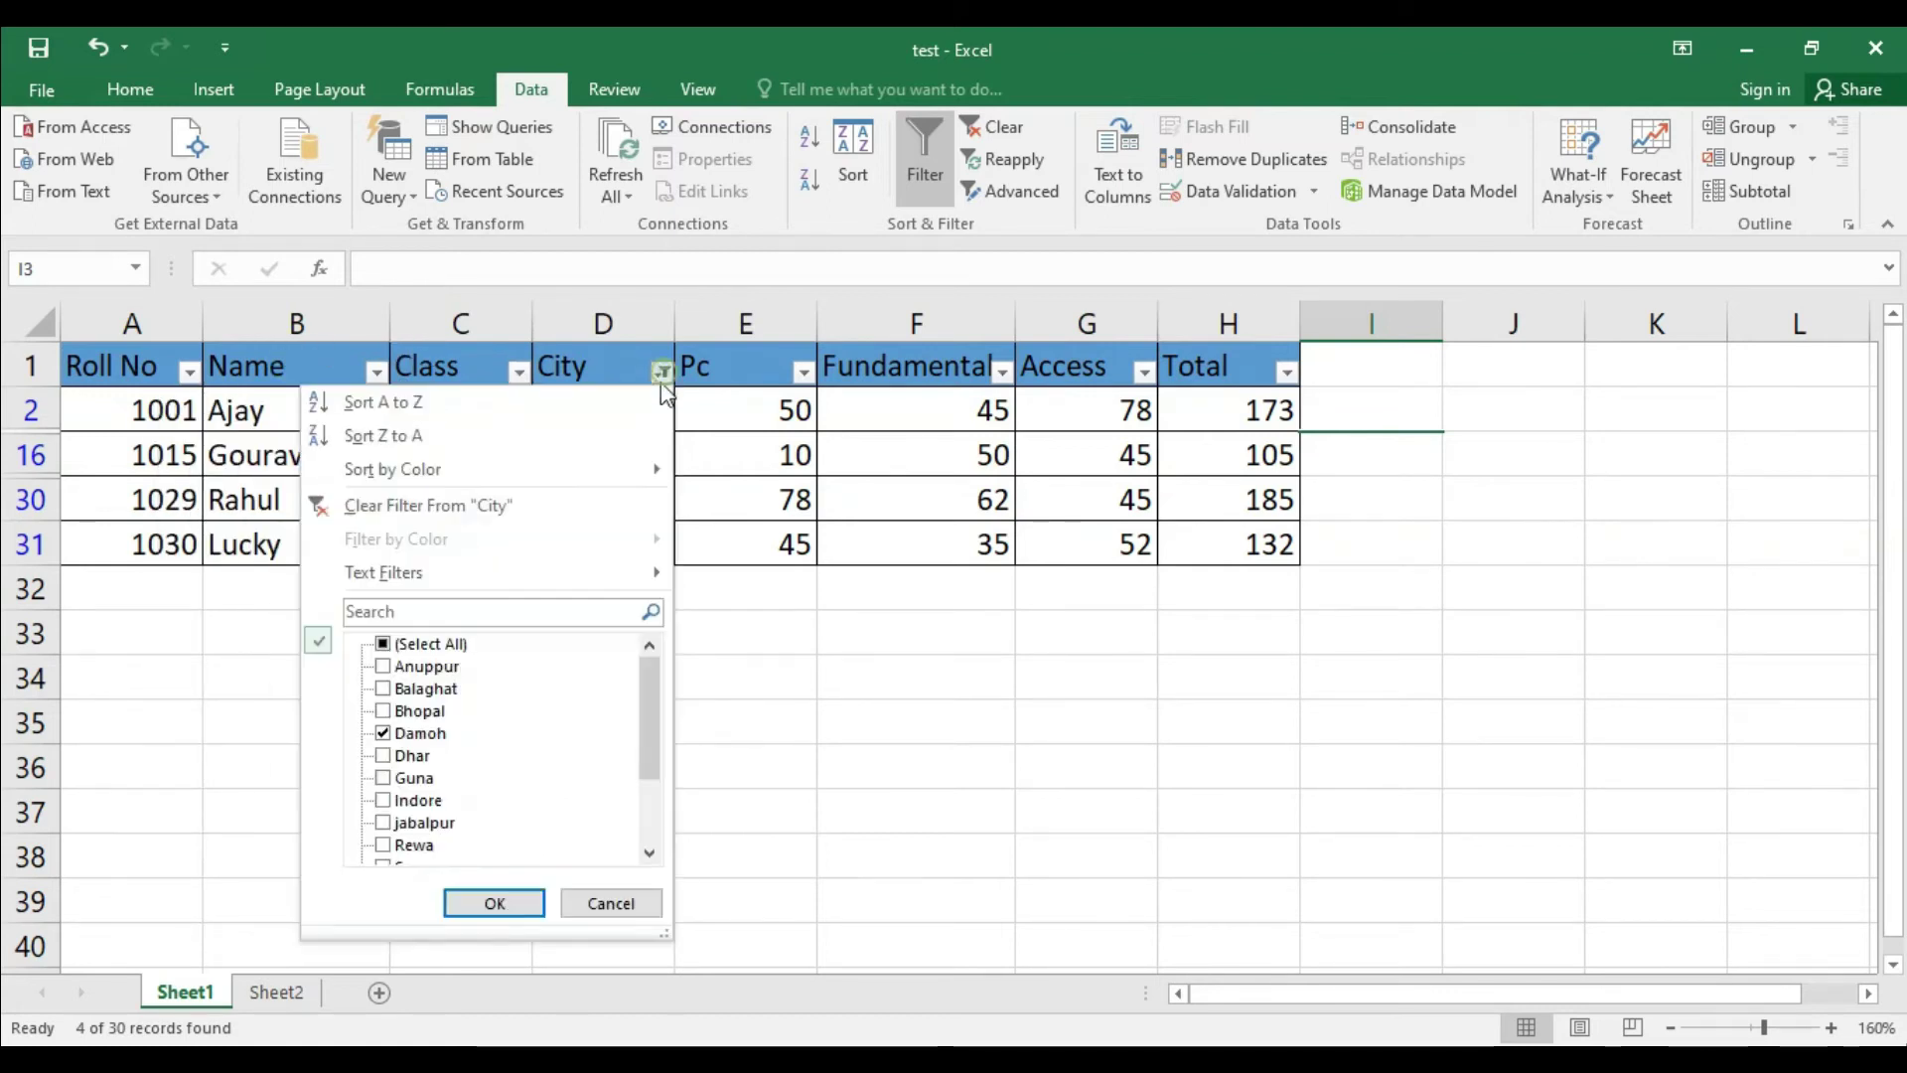
left_click(425, 644)
left_click(494, 901)
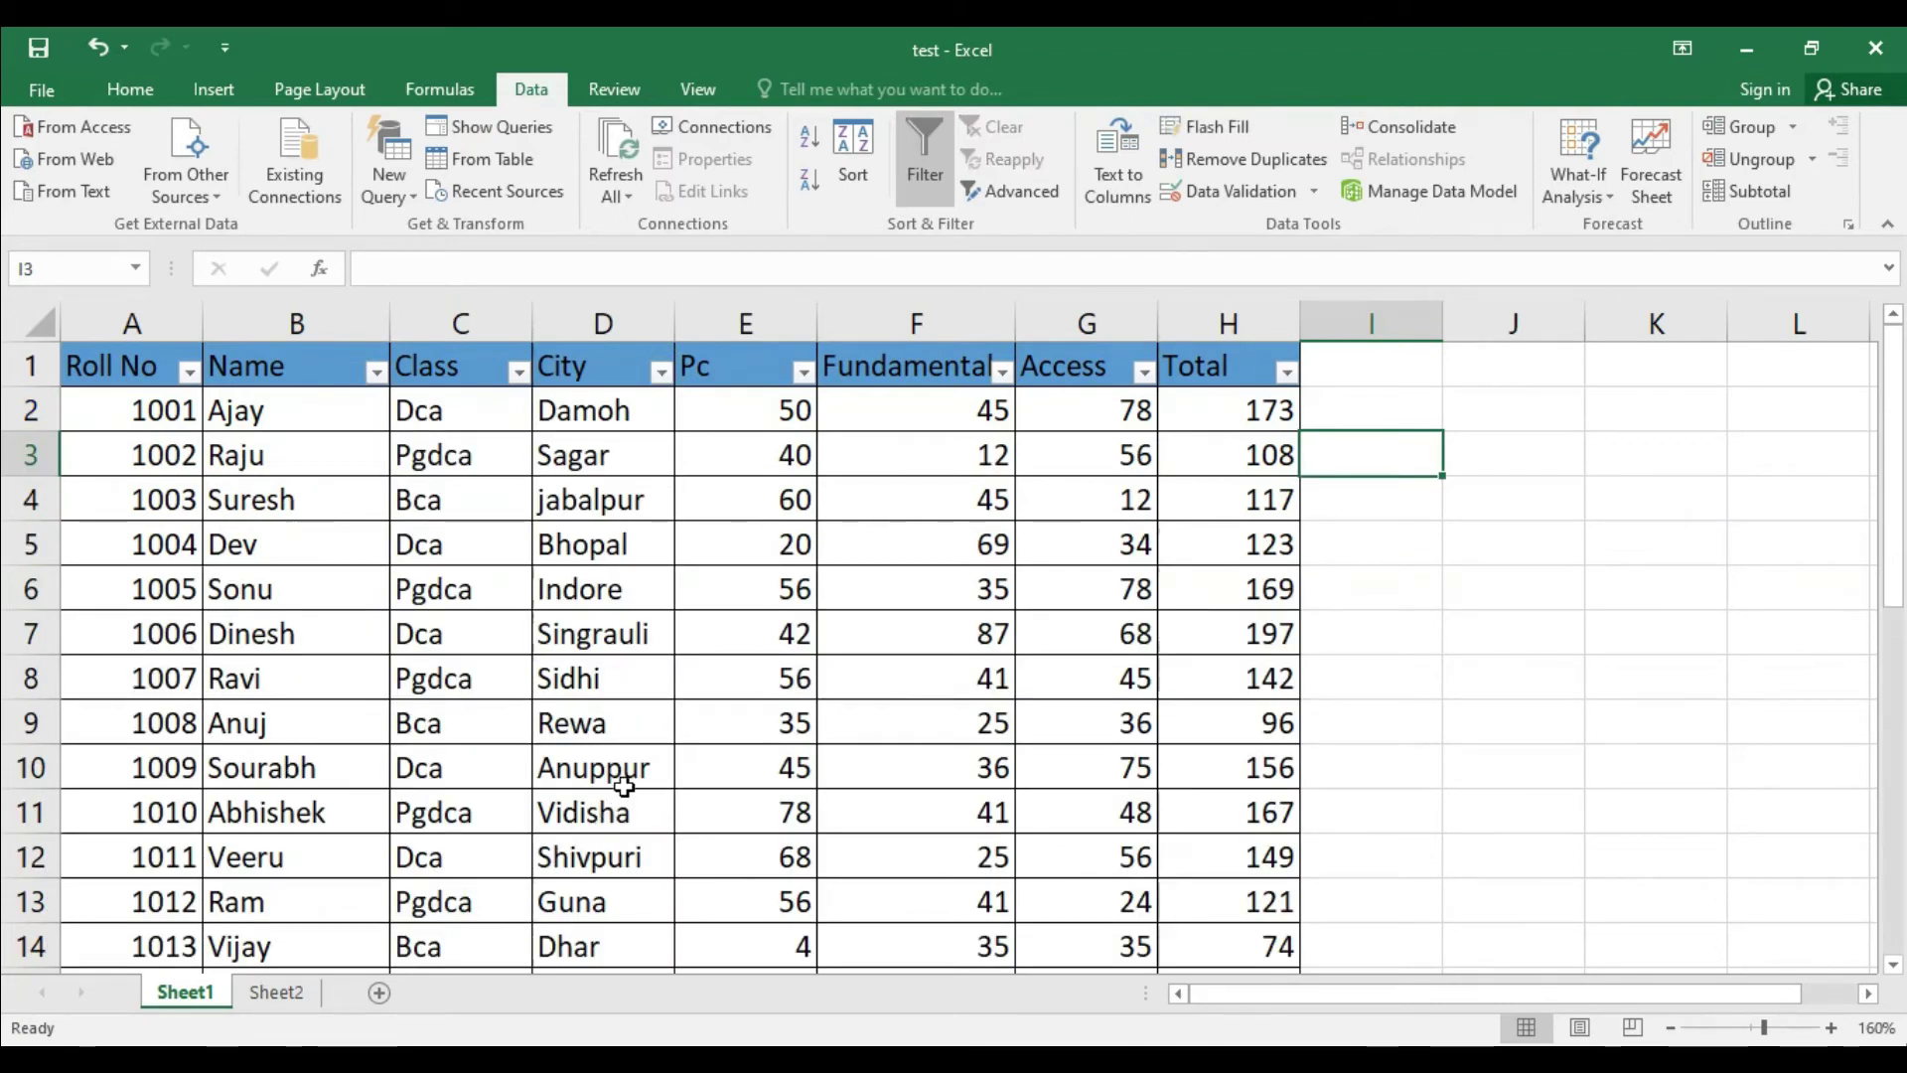
- Filter the City column to show only the Bhopal, Damoh and jabalpur records
left_click(663, 375)
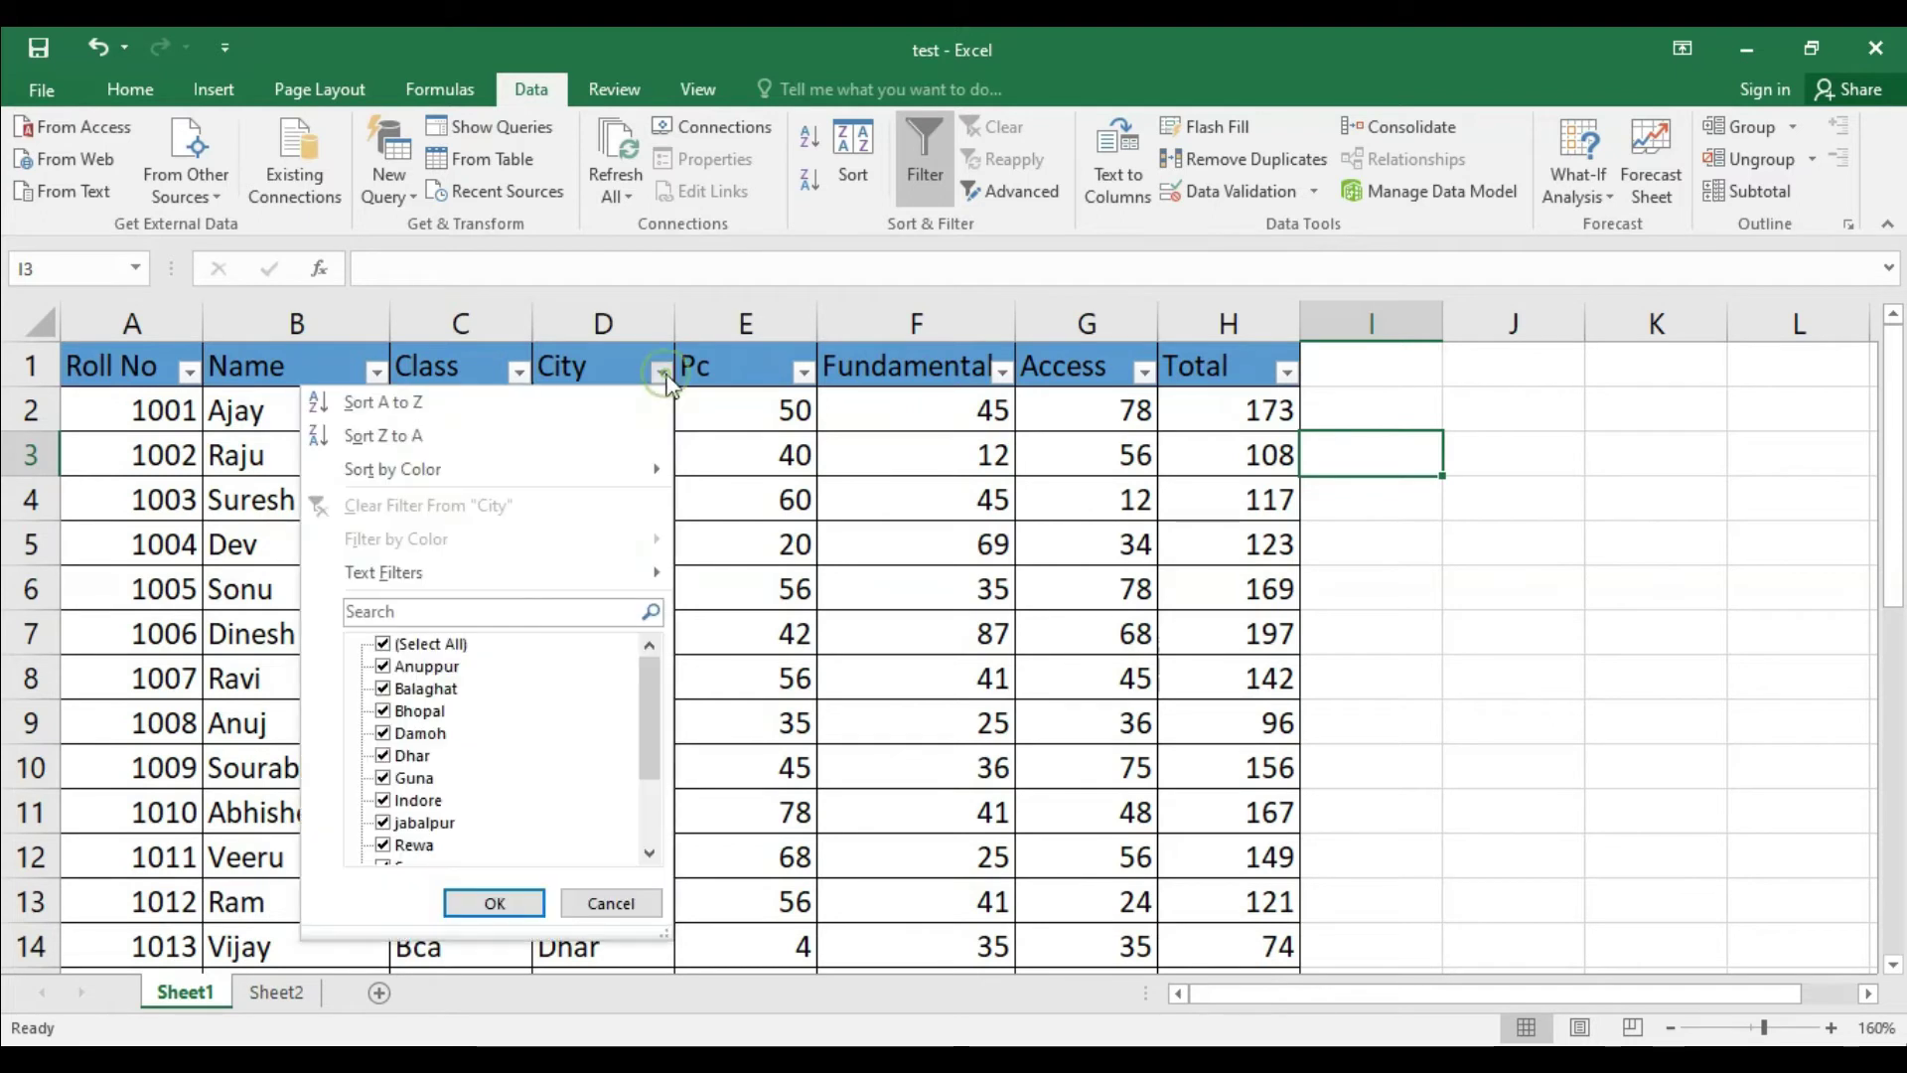
left_click(450, 646)
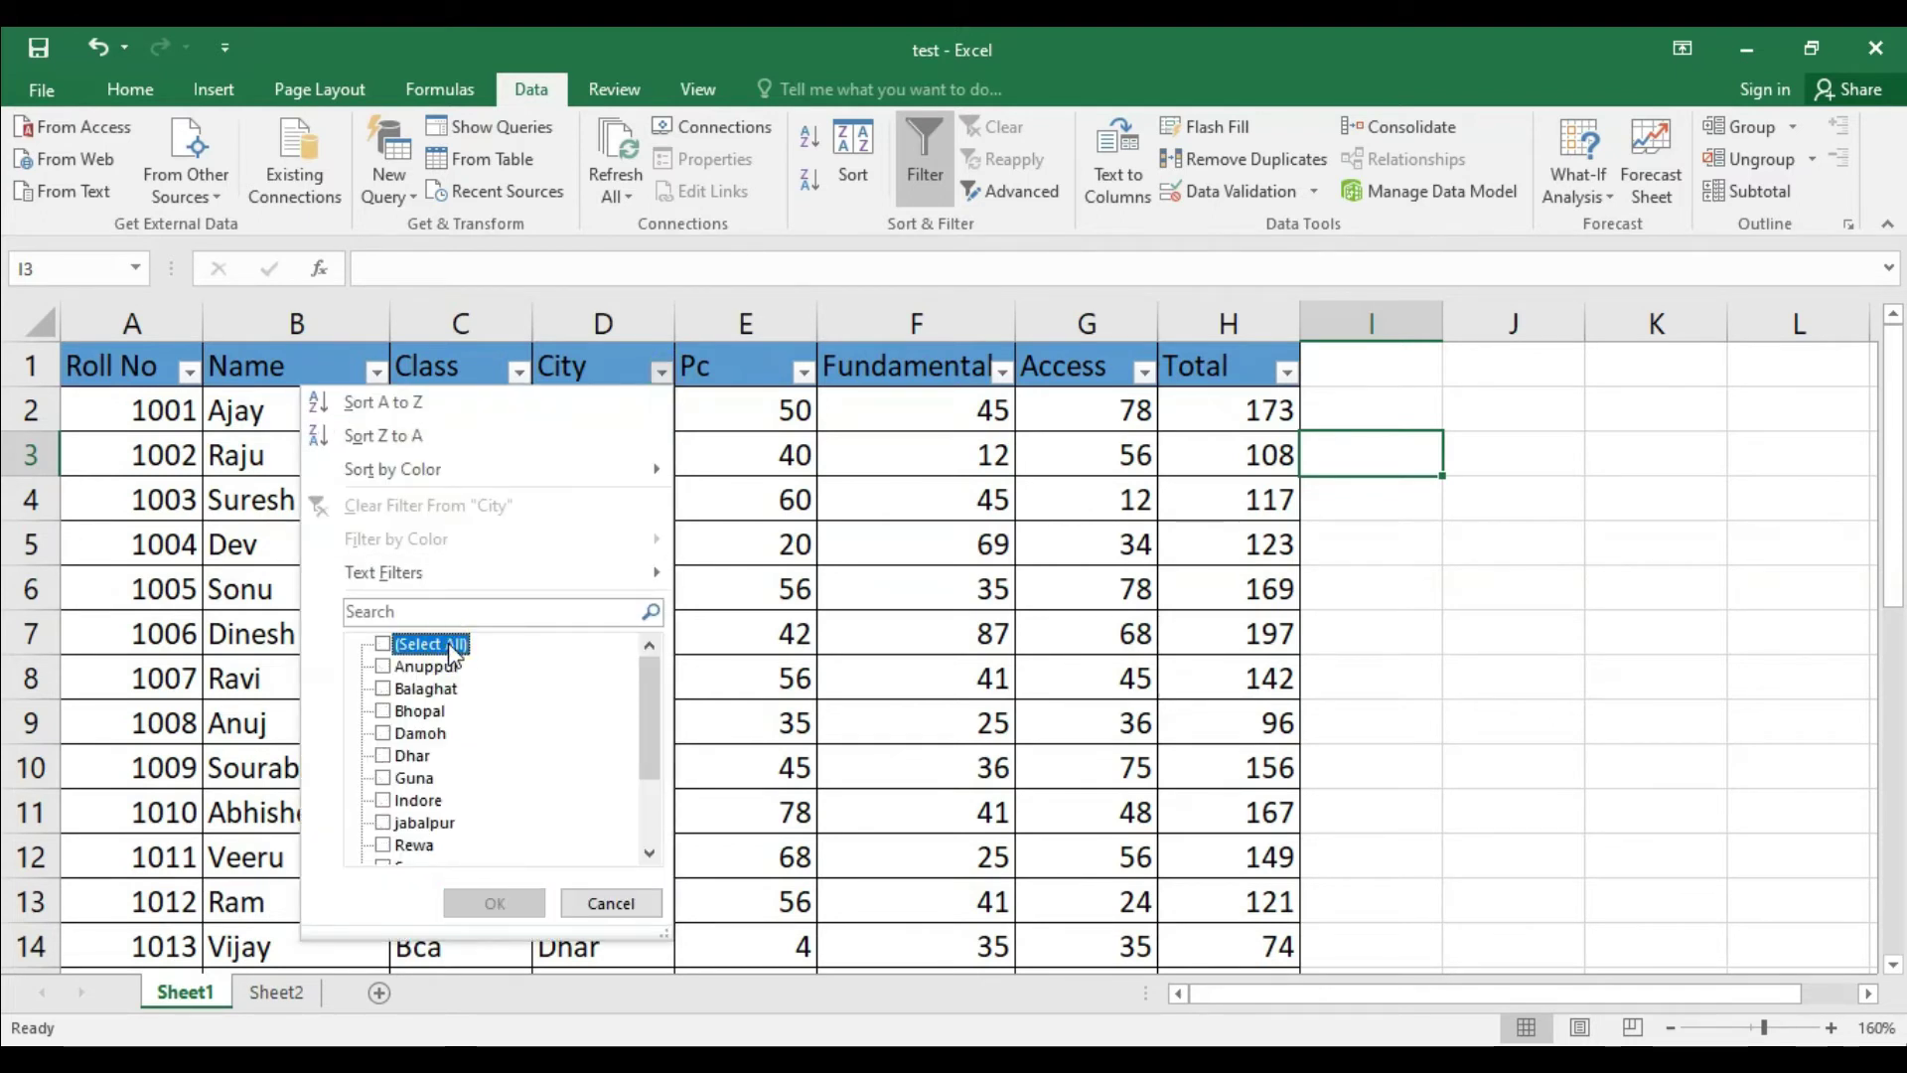
left_click(384, 733)
left_click(384, 823)
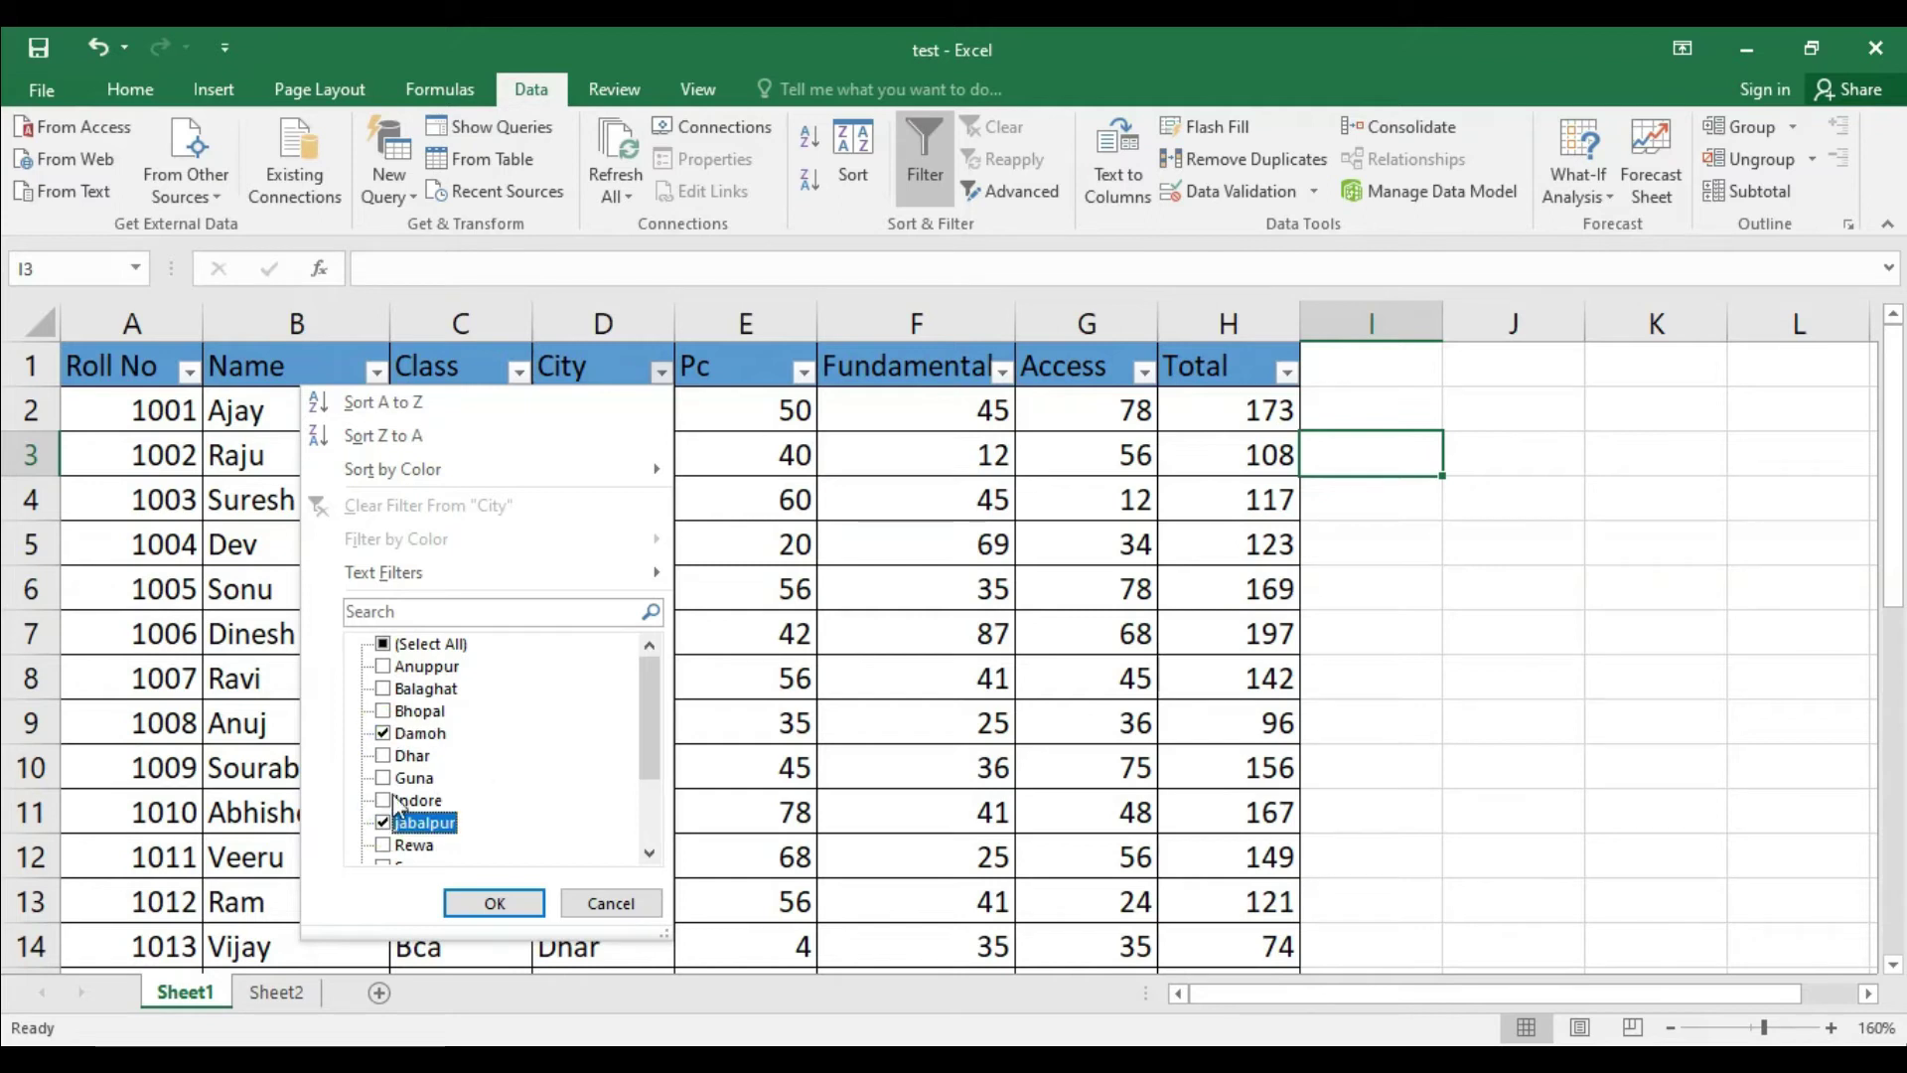
left_click(384, 711)
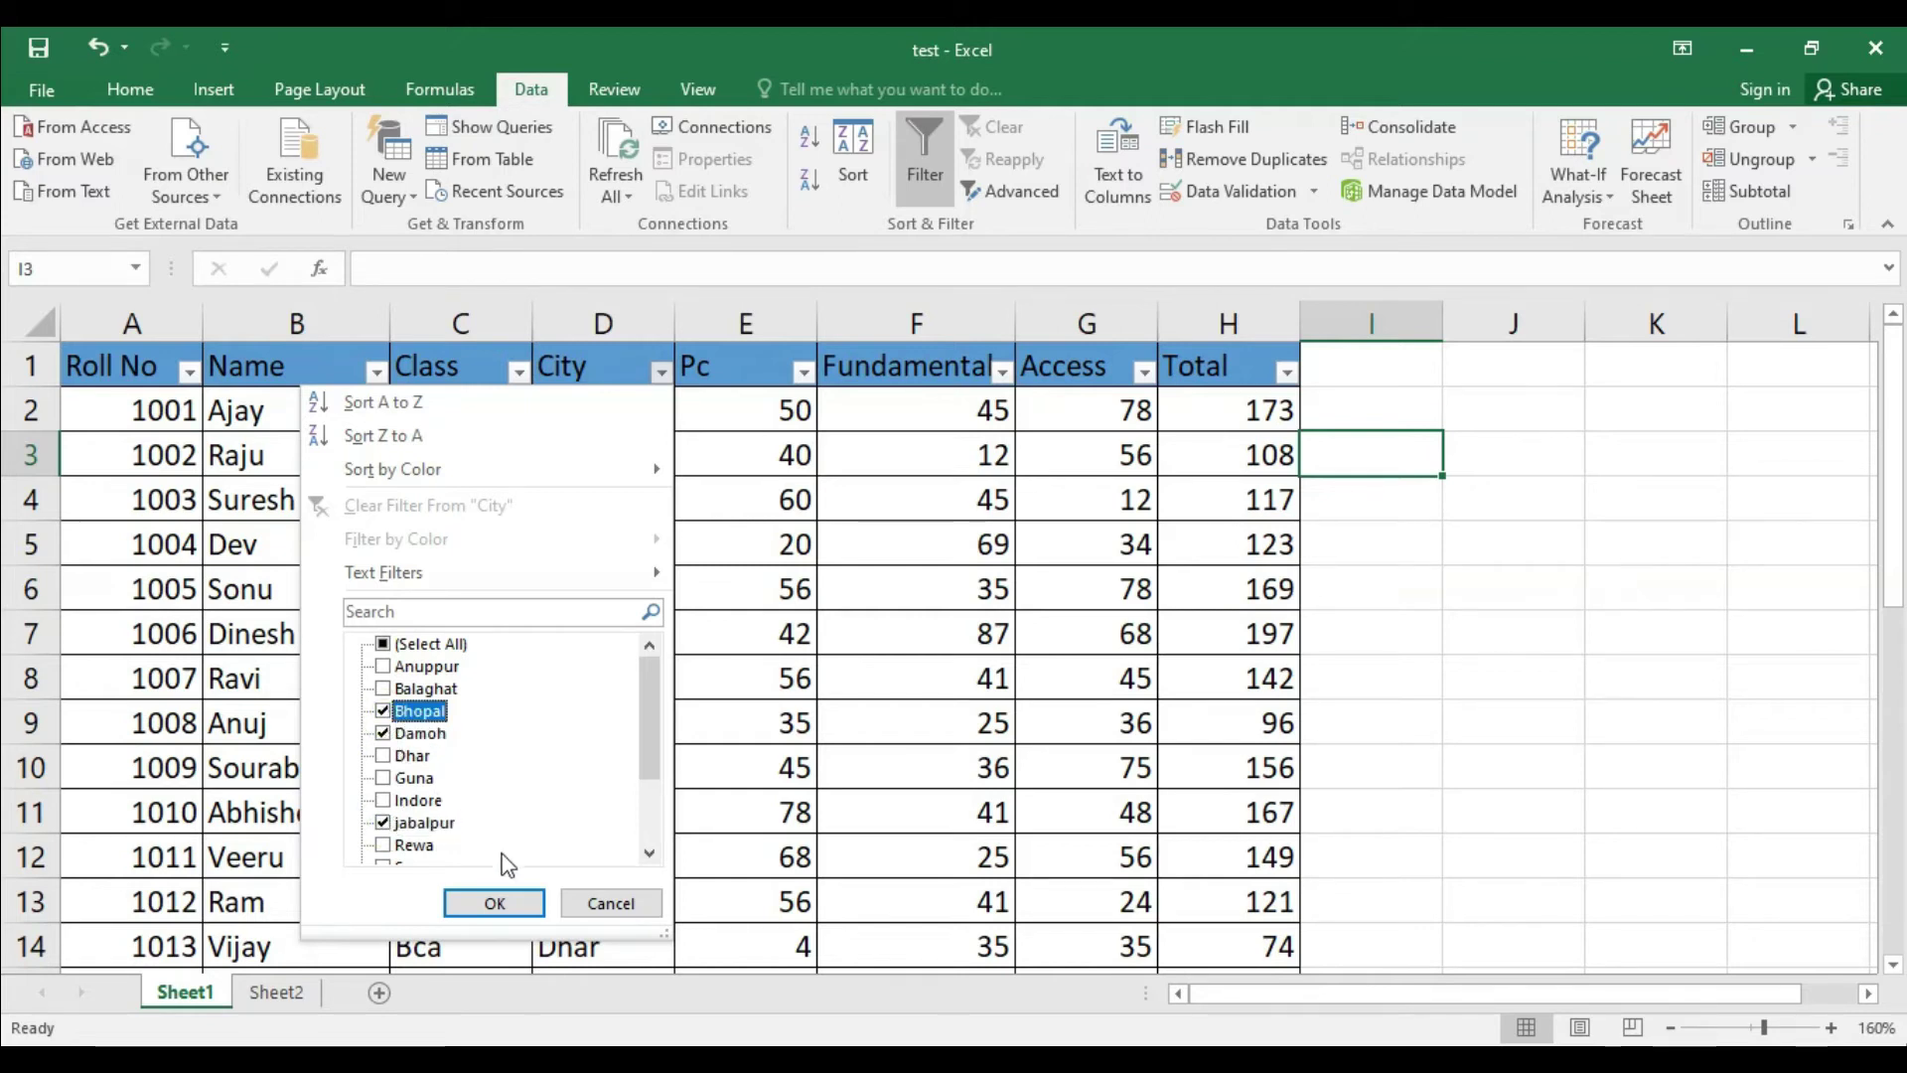
left_click(494, 904)
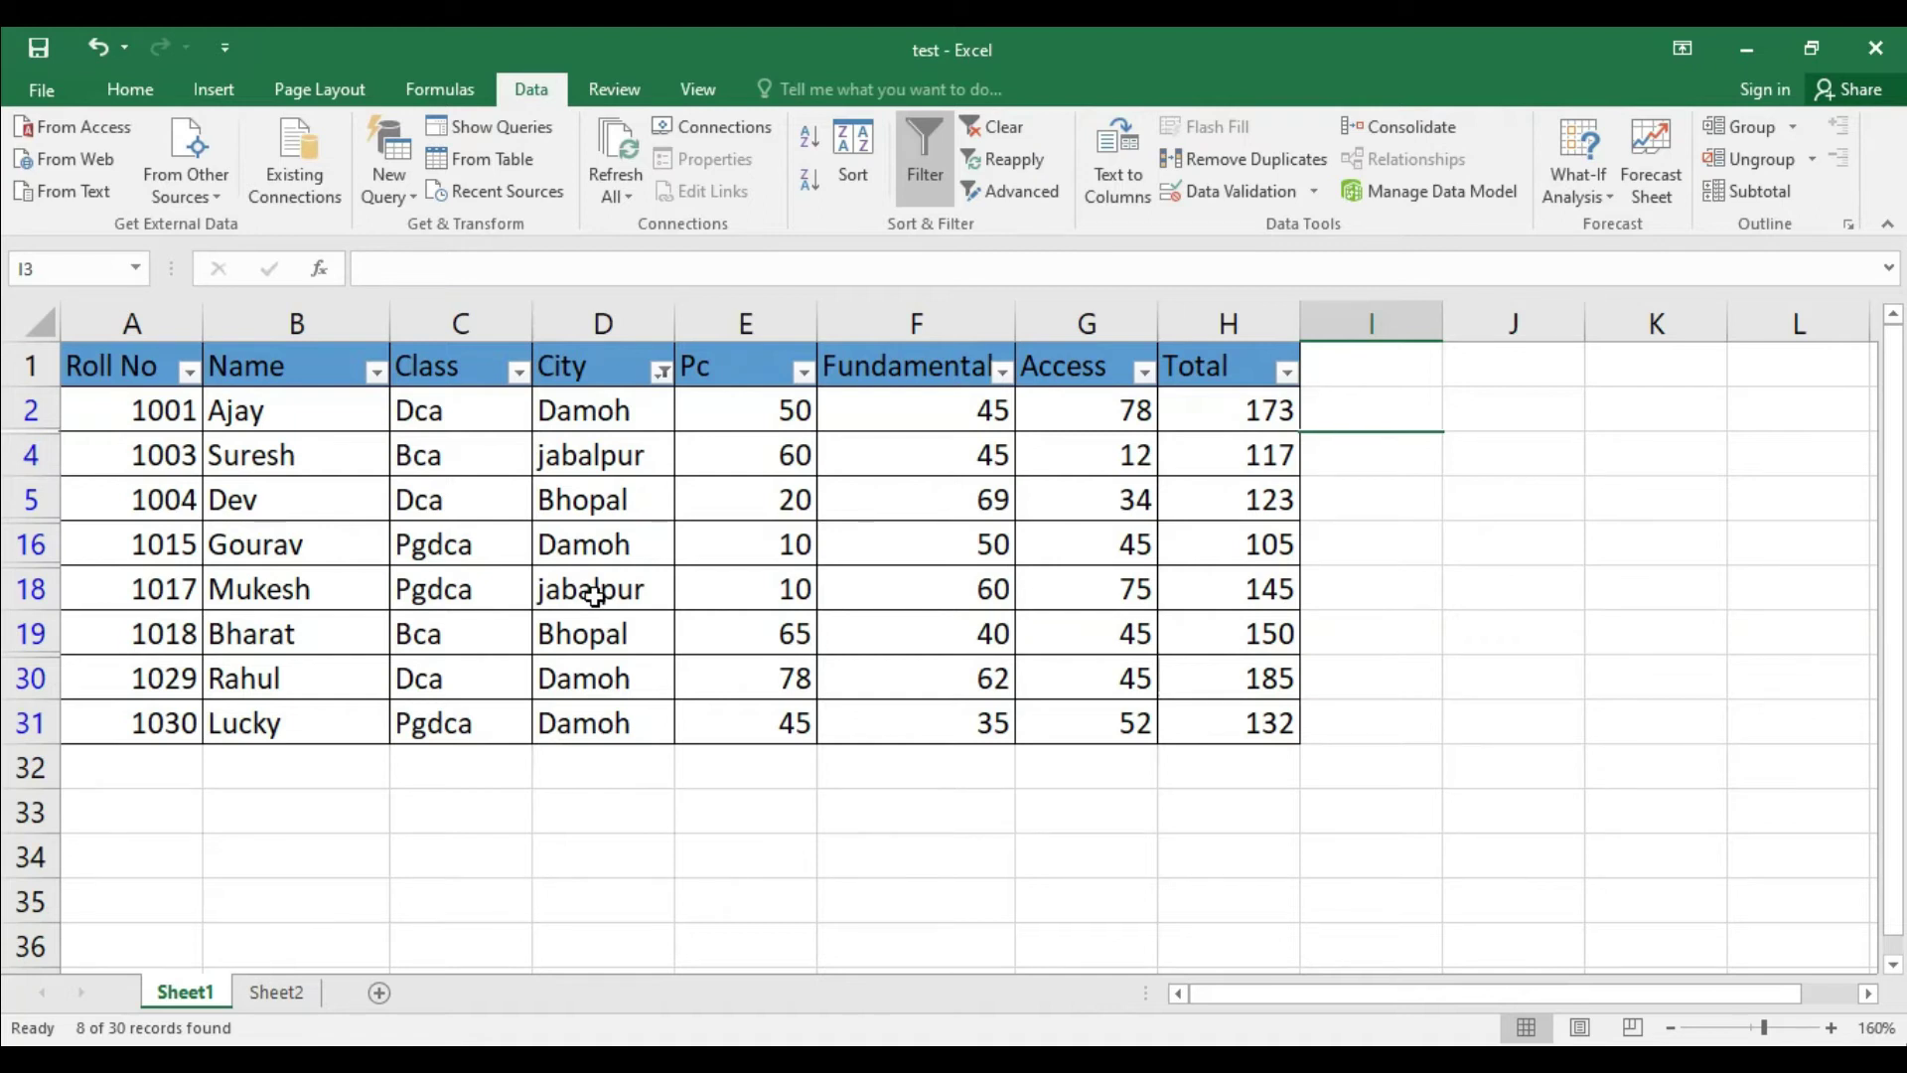
- Filter the Class column to show only the Dca students within the filtered cities
left_click(518, 373)
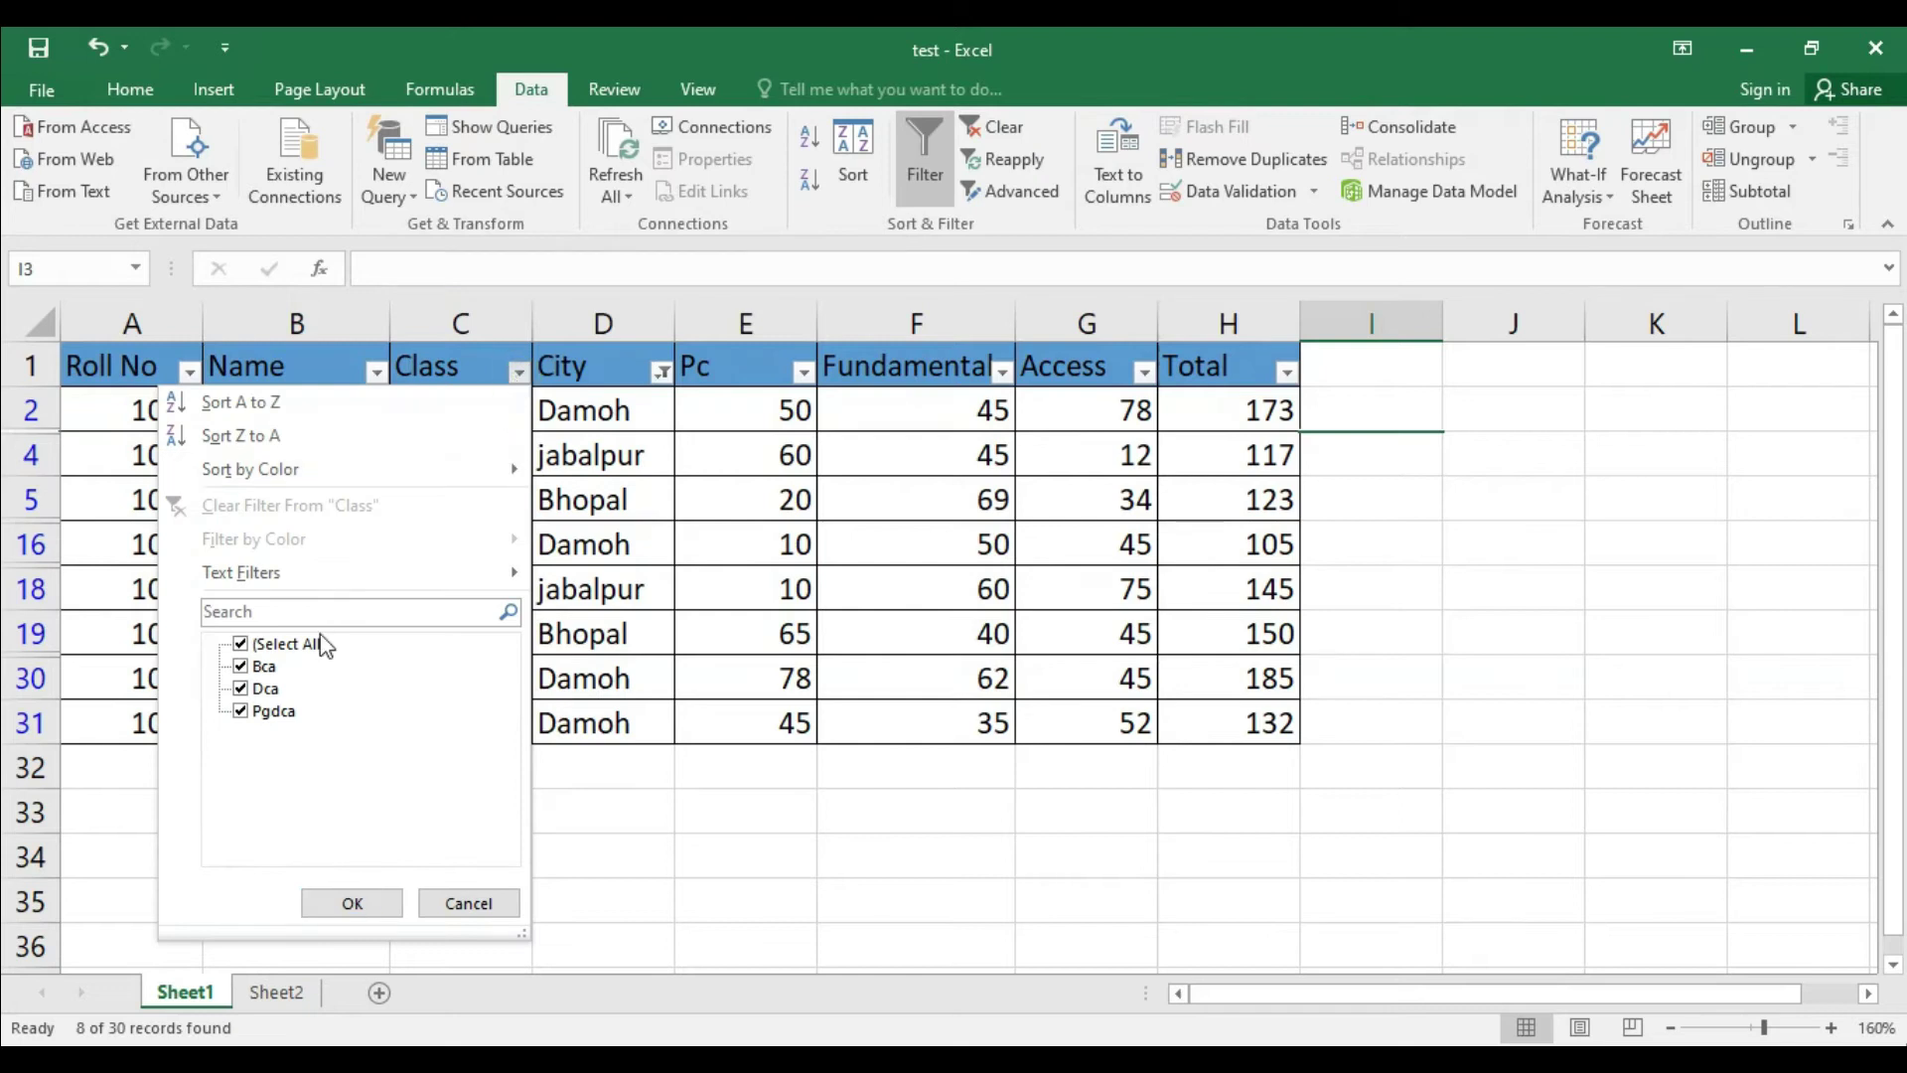
left_click(278, 646)
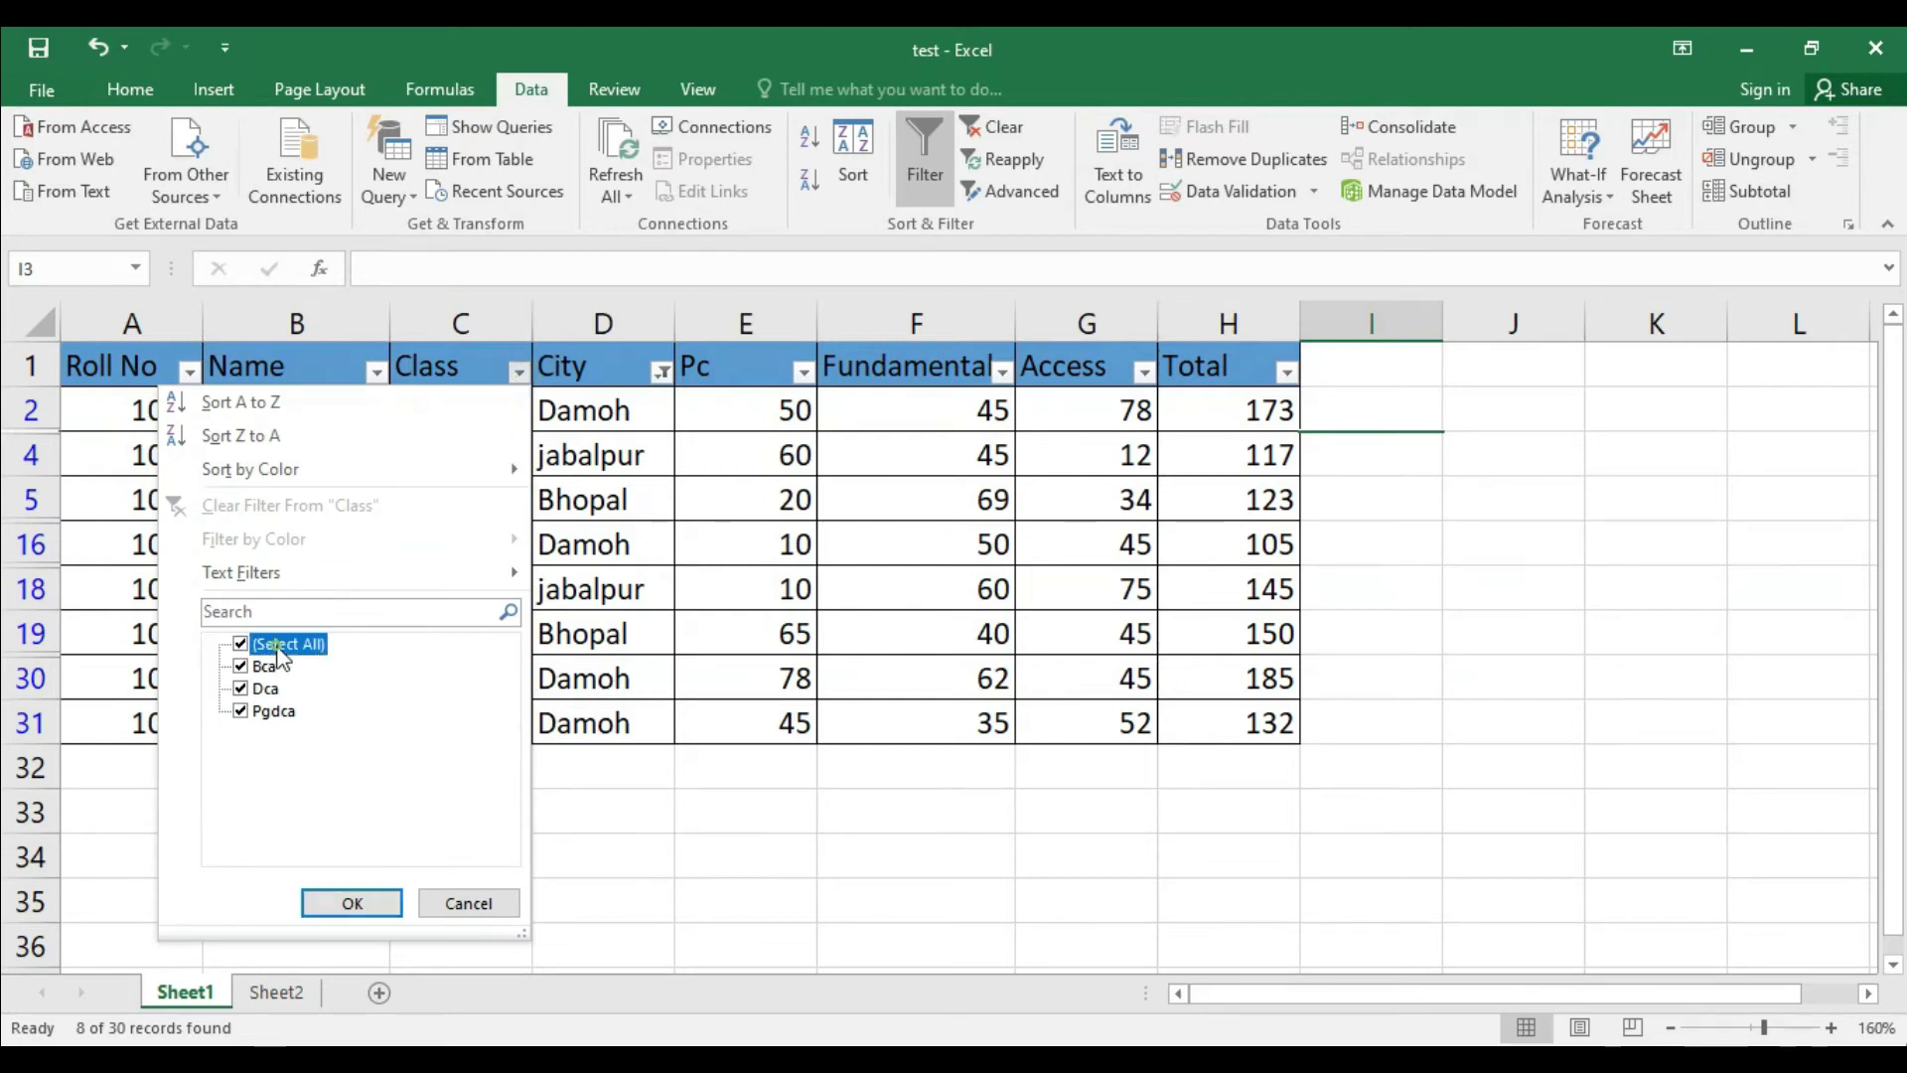
left_click(240, 688)
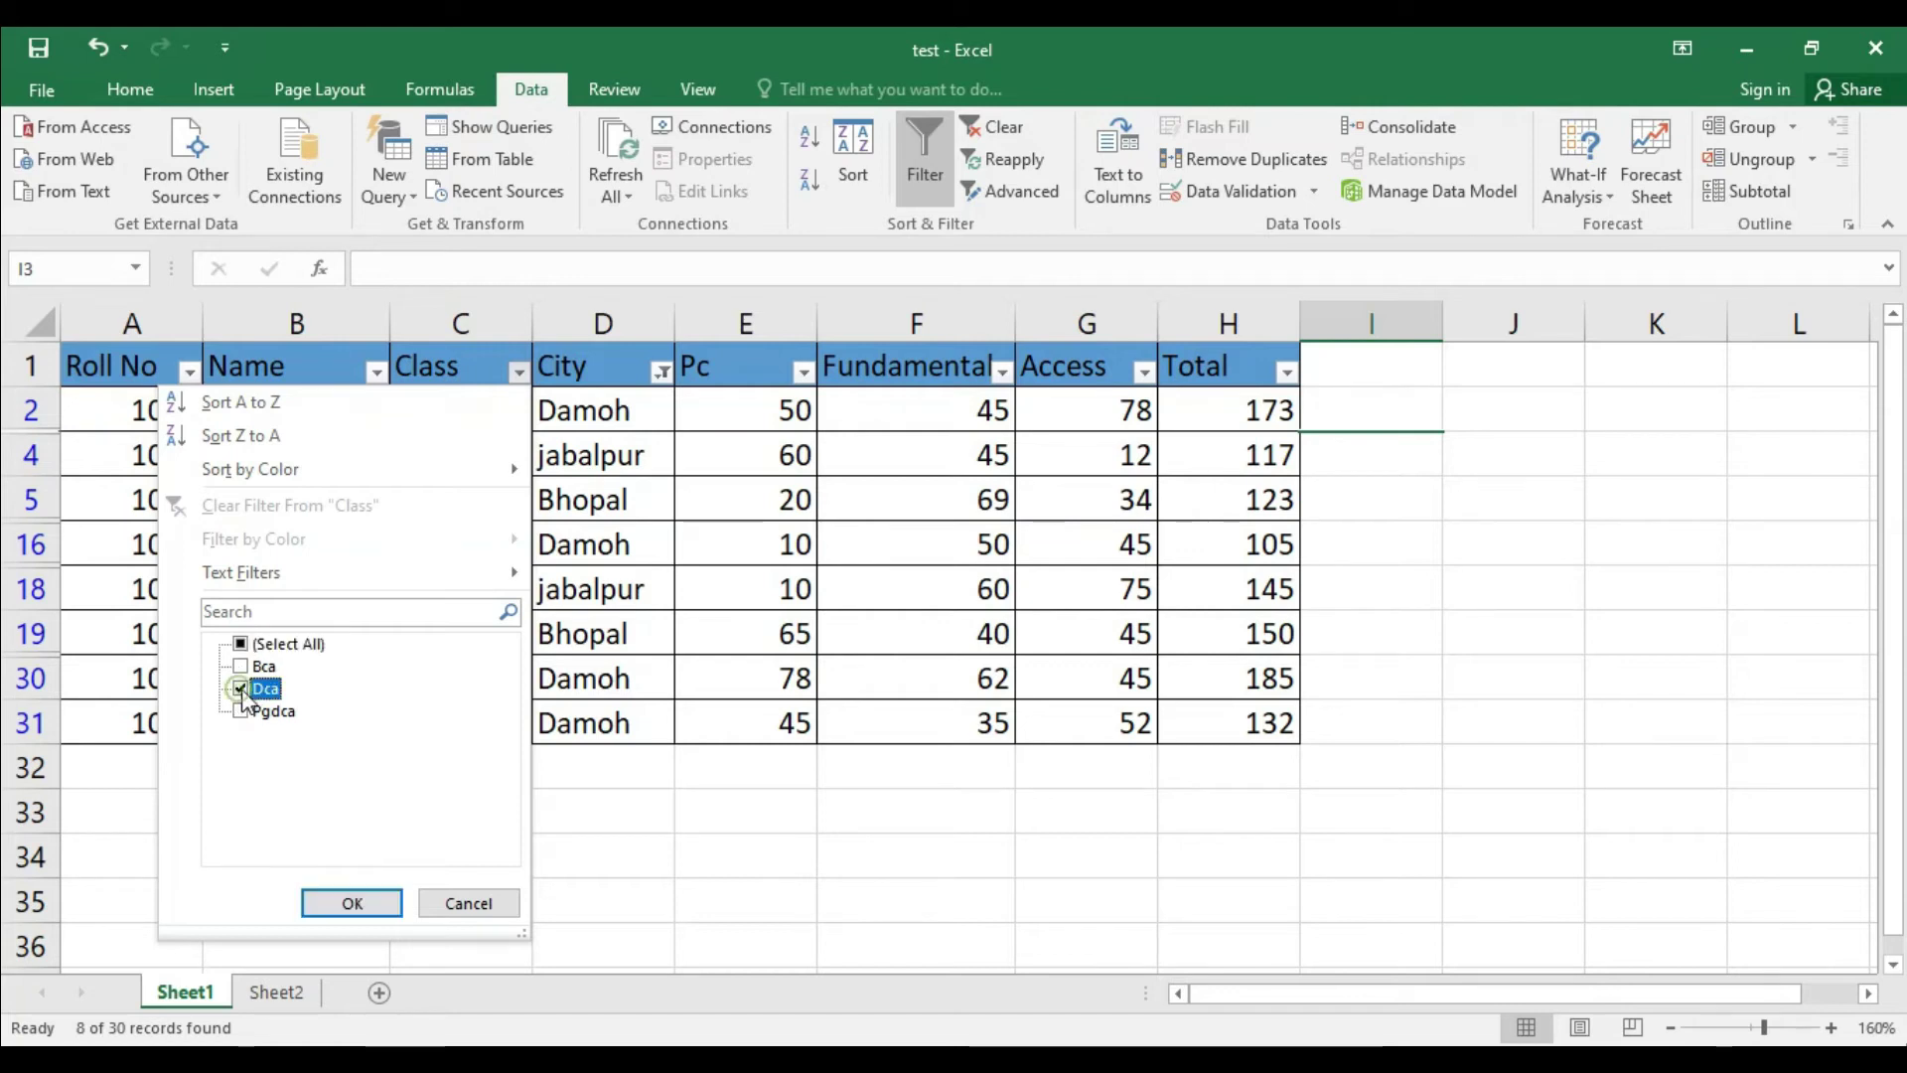
left_click(374, 903)
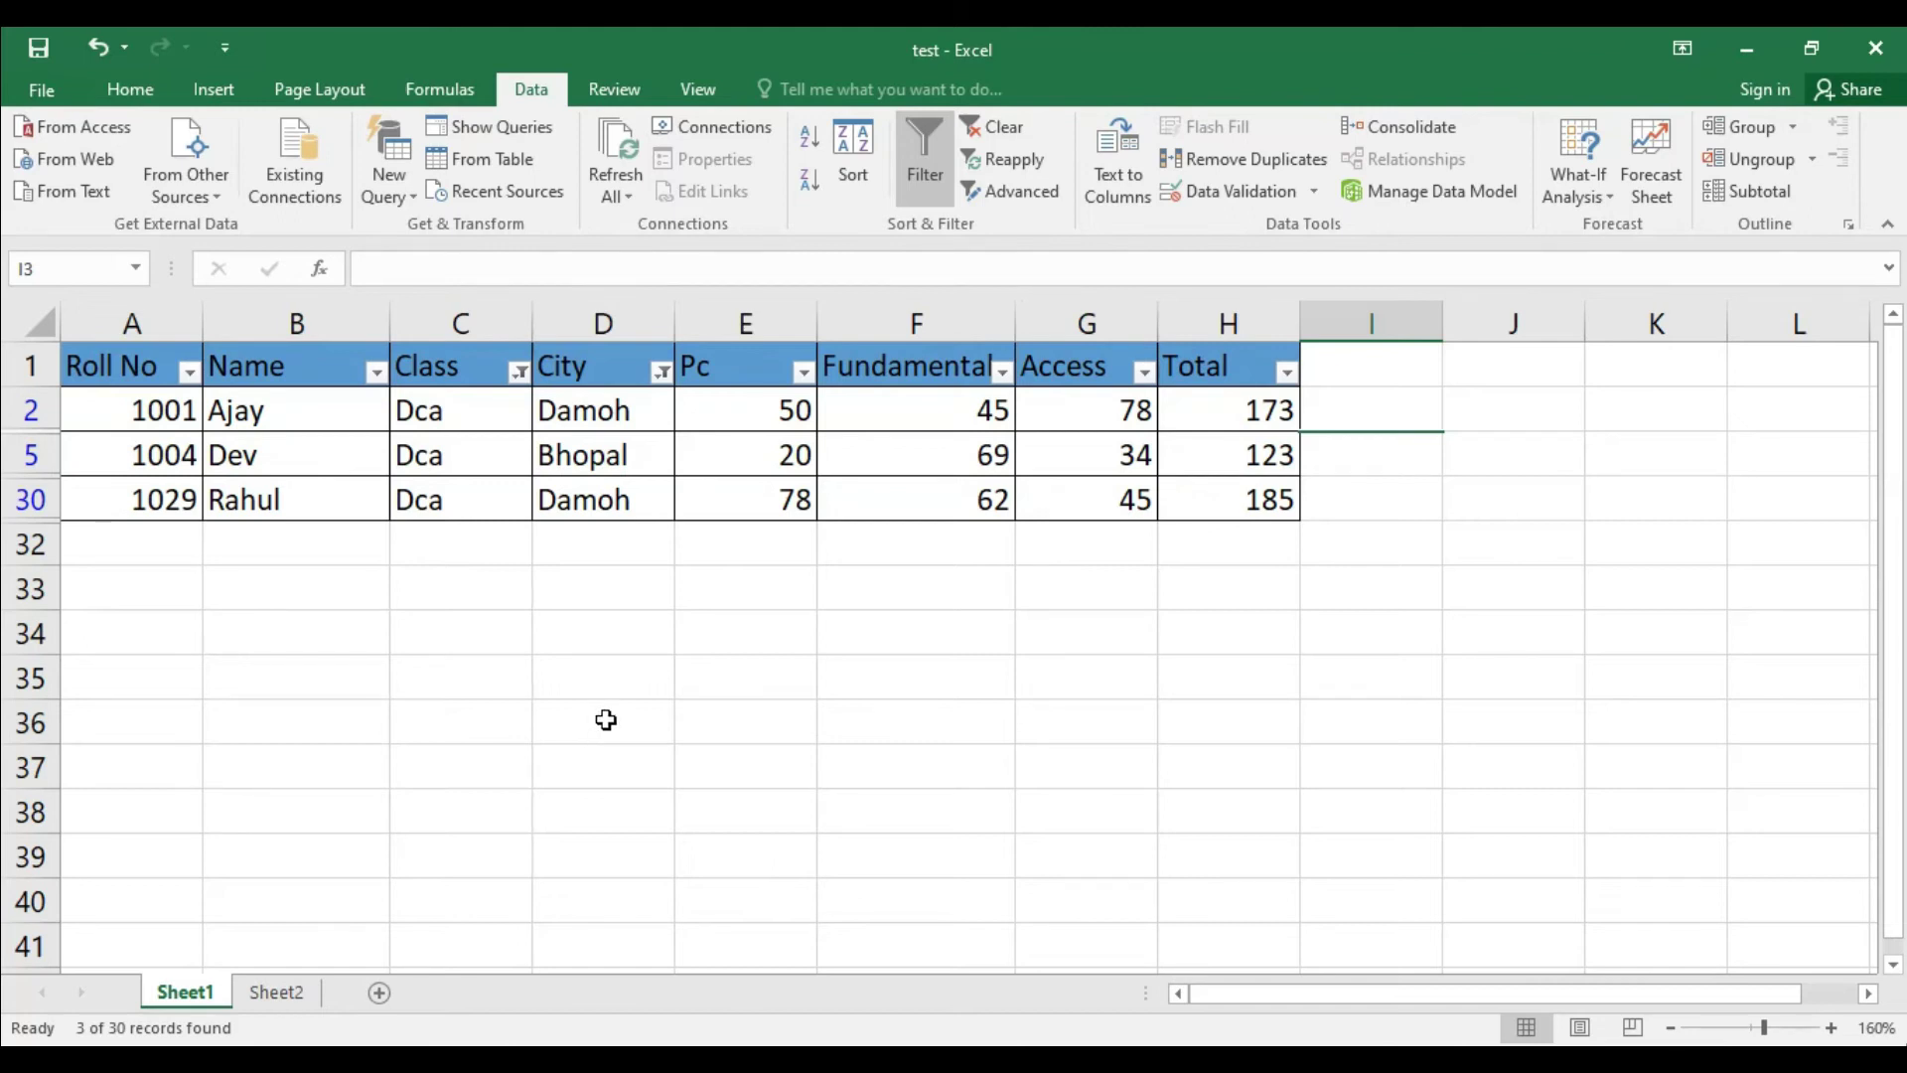
- Undo the Class and City filters to bring back the full student list
key("ctrl+z")
key("ctrl+z")
key("ctrl+z")
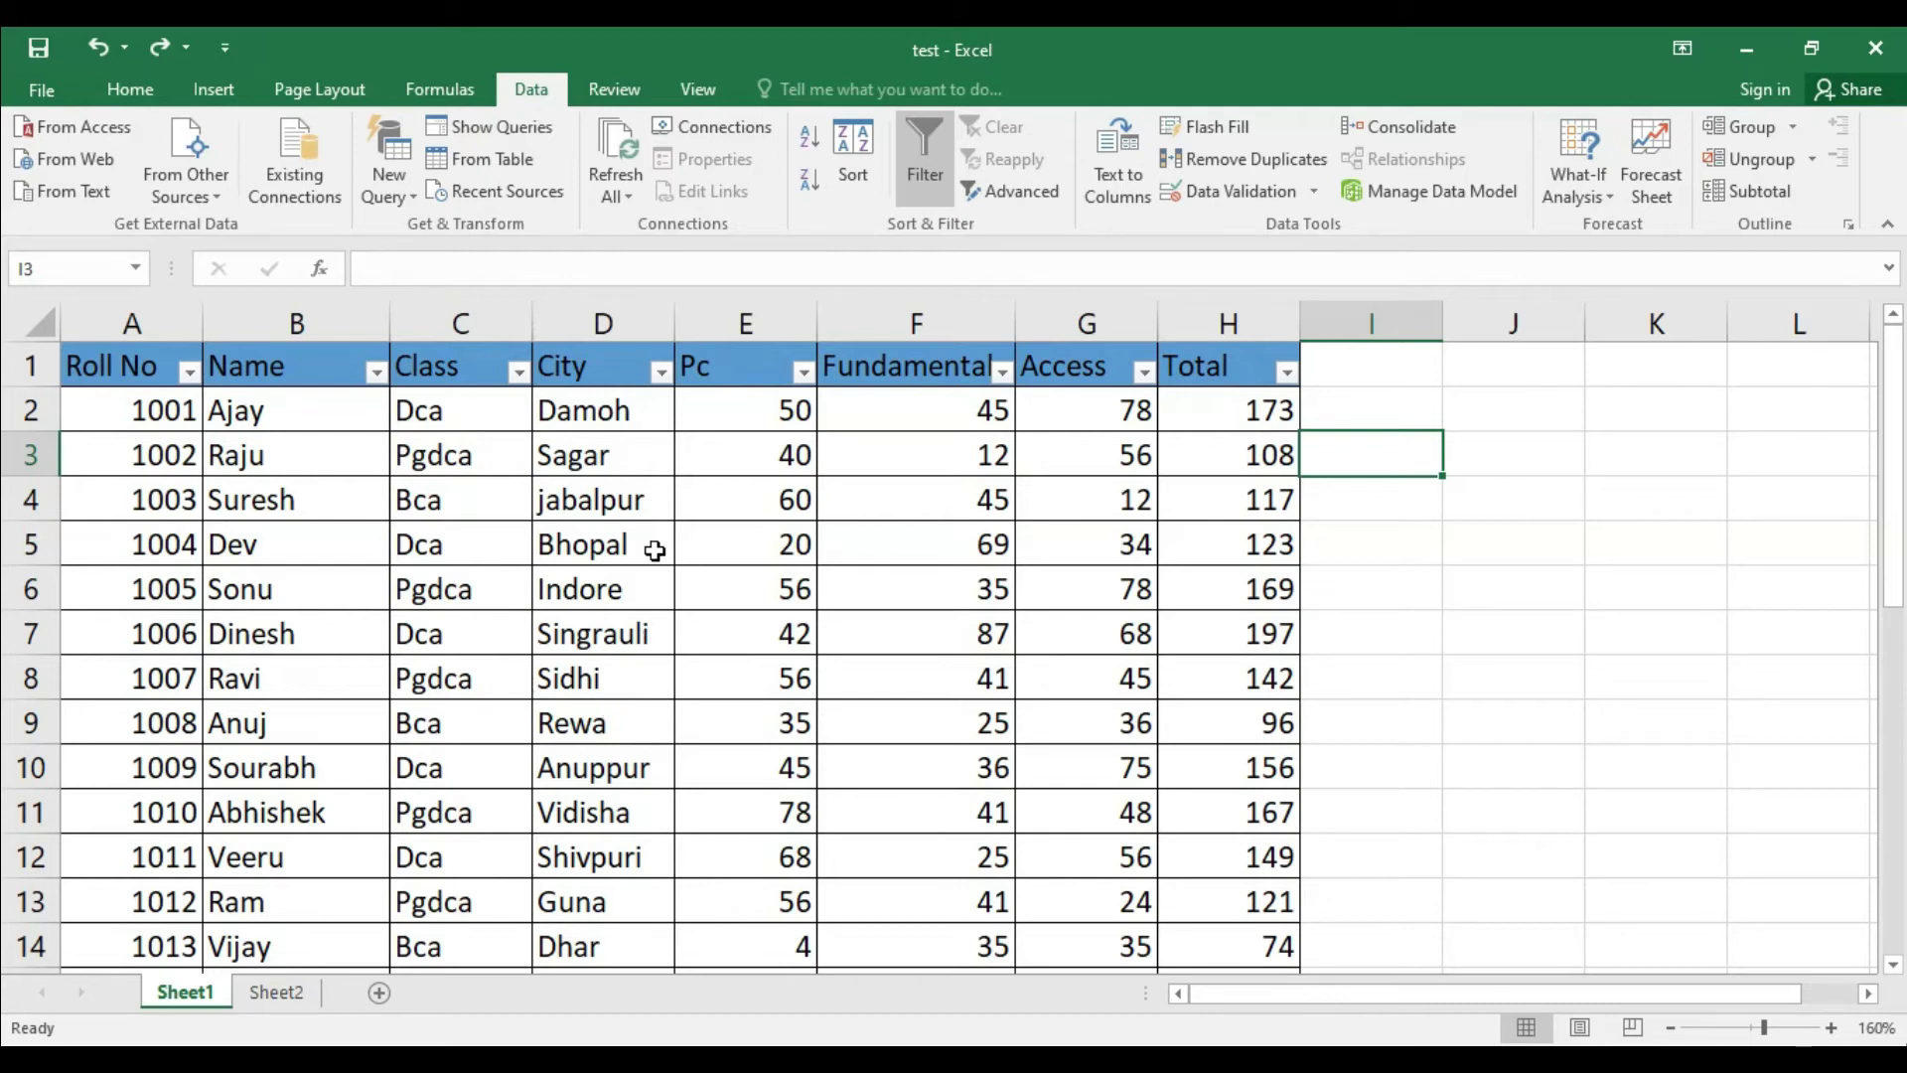
- Filter the City column to show only the Guna records
left_click(660, 371)
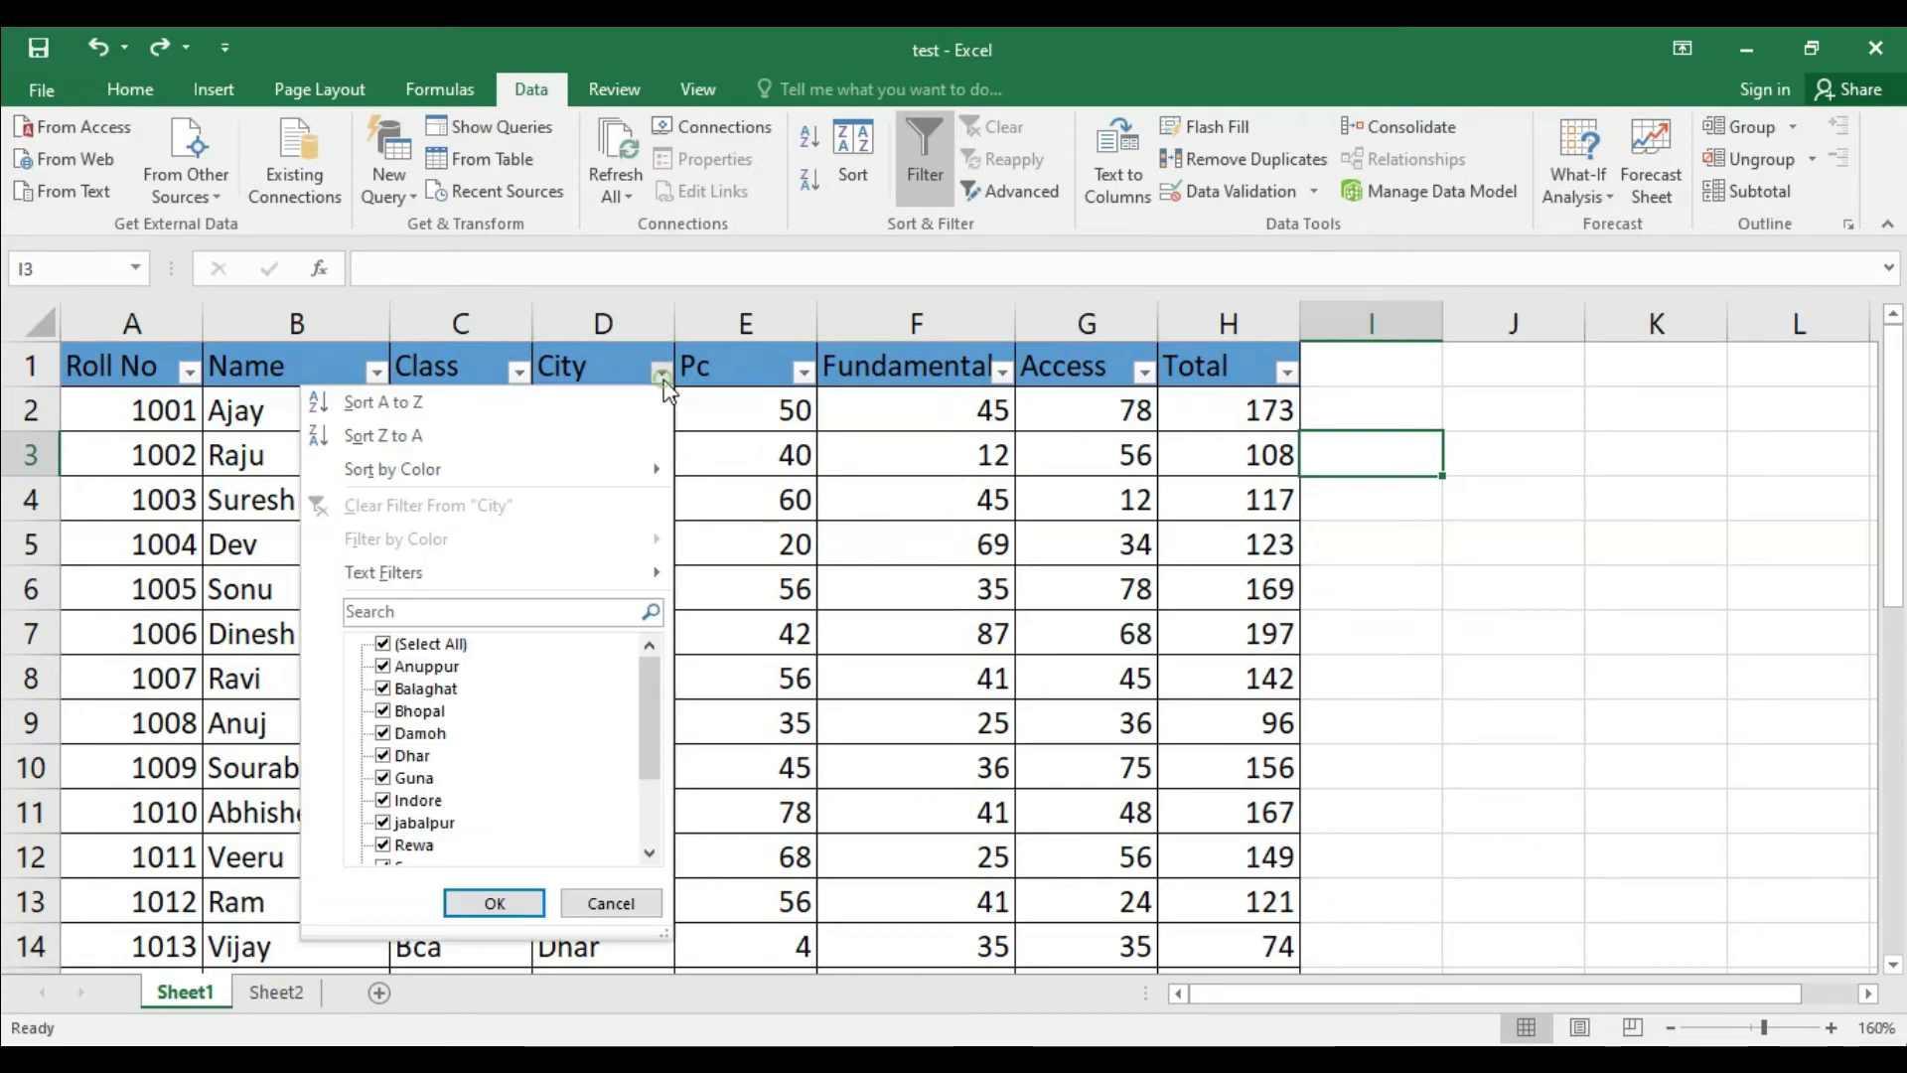
left_click(432, 644)
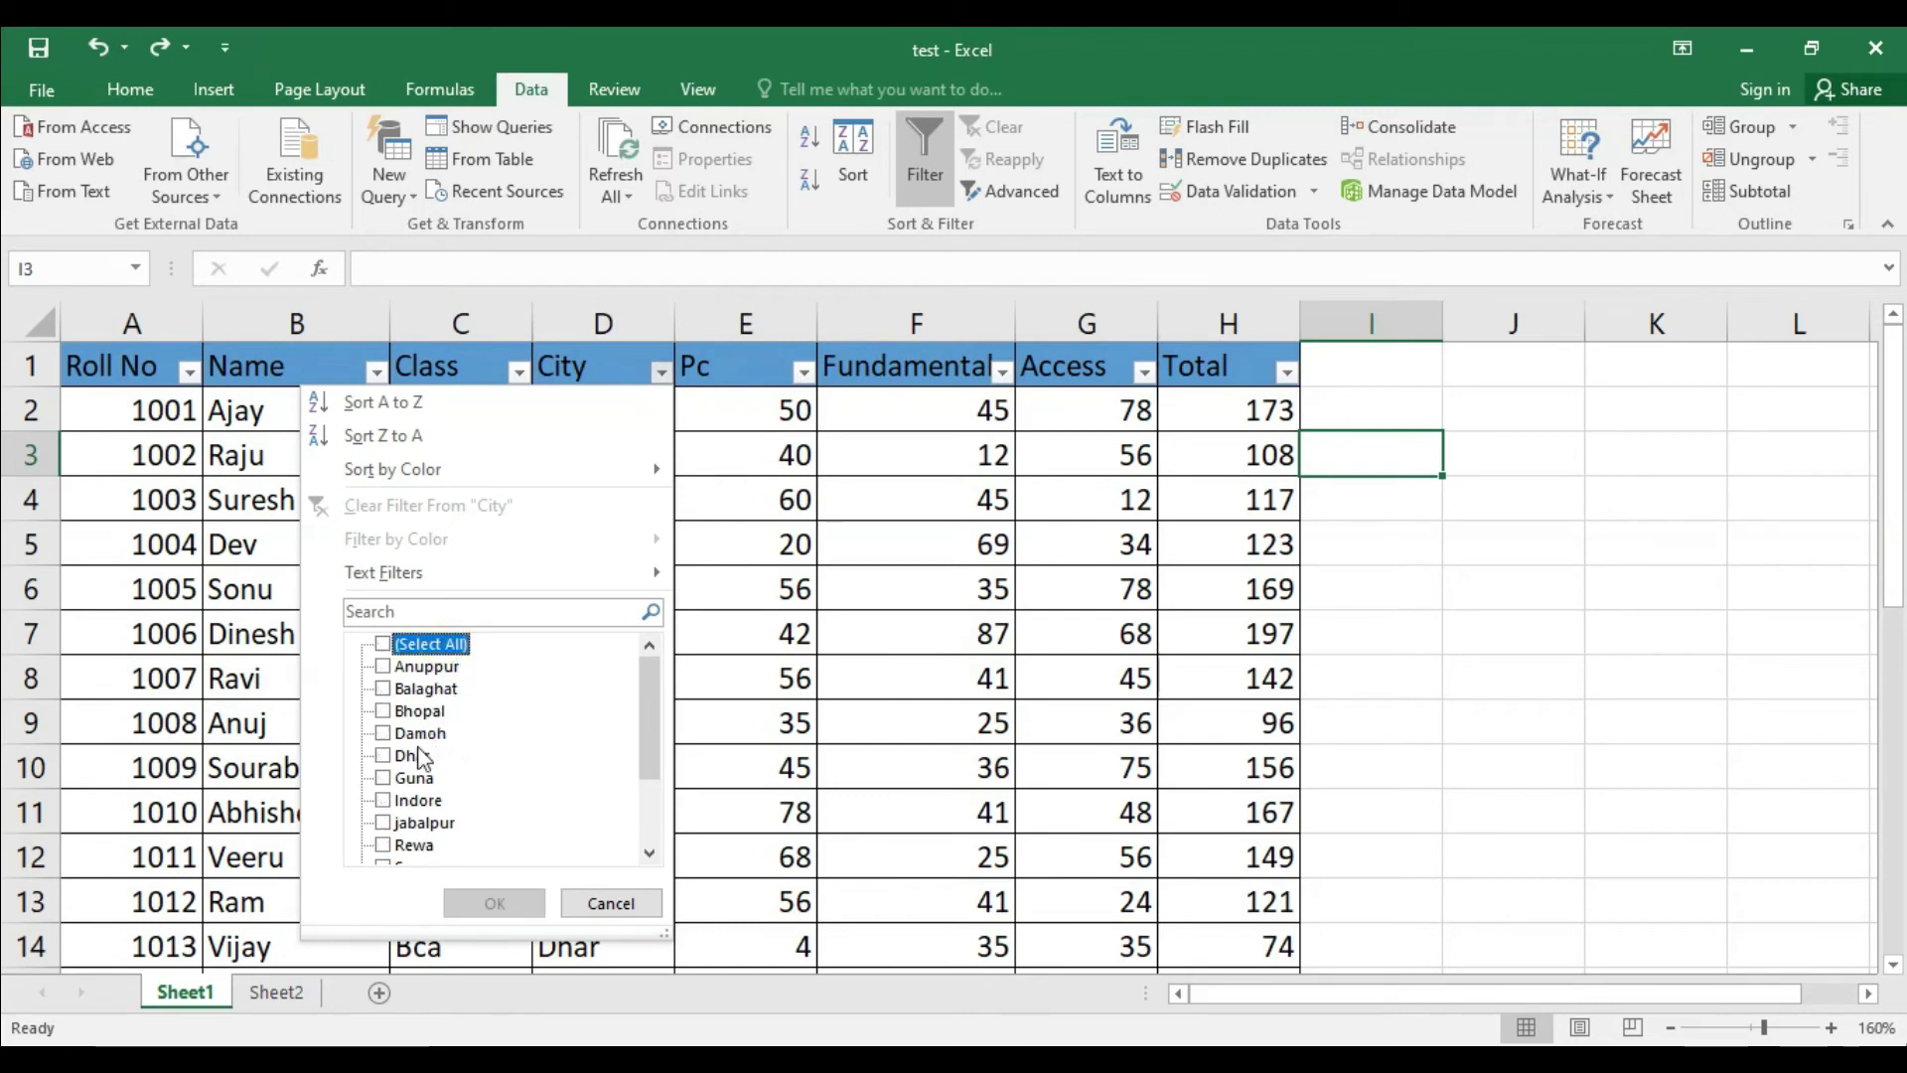
left_click(384, 778)
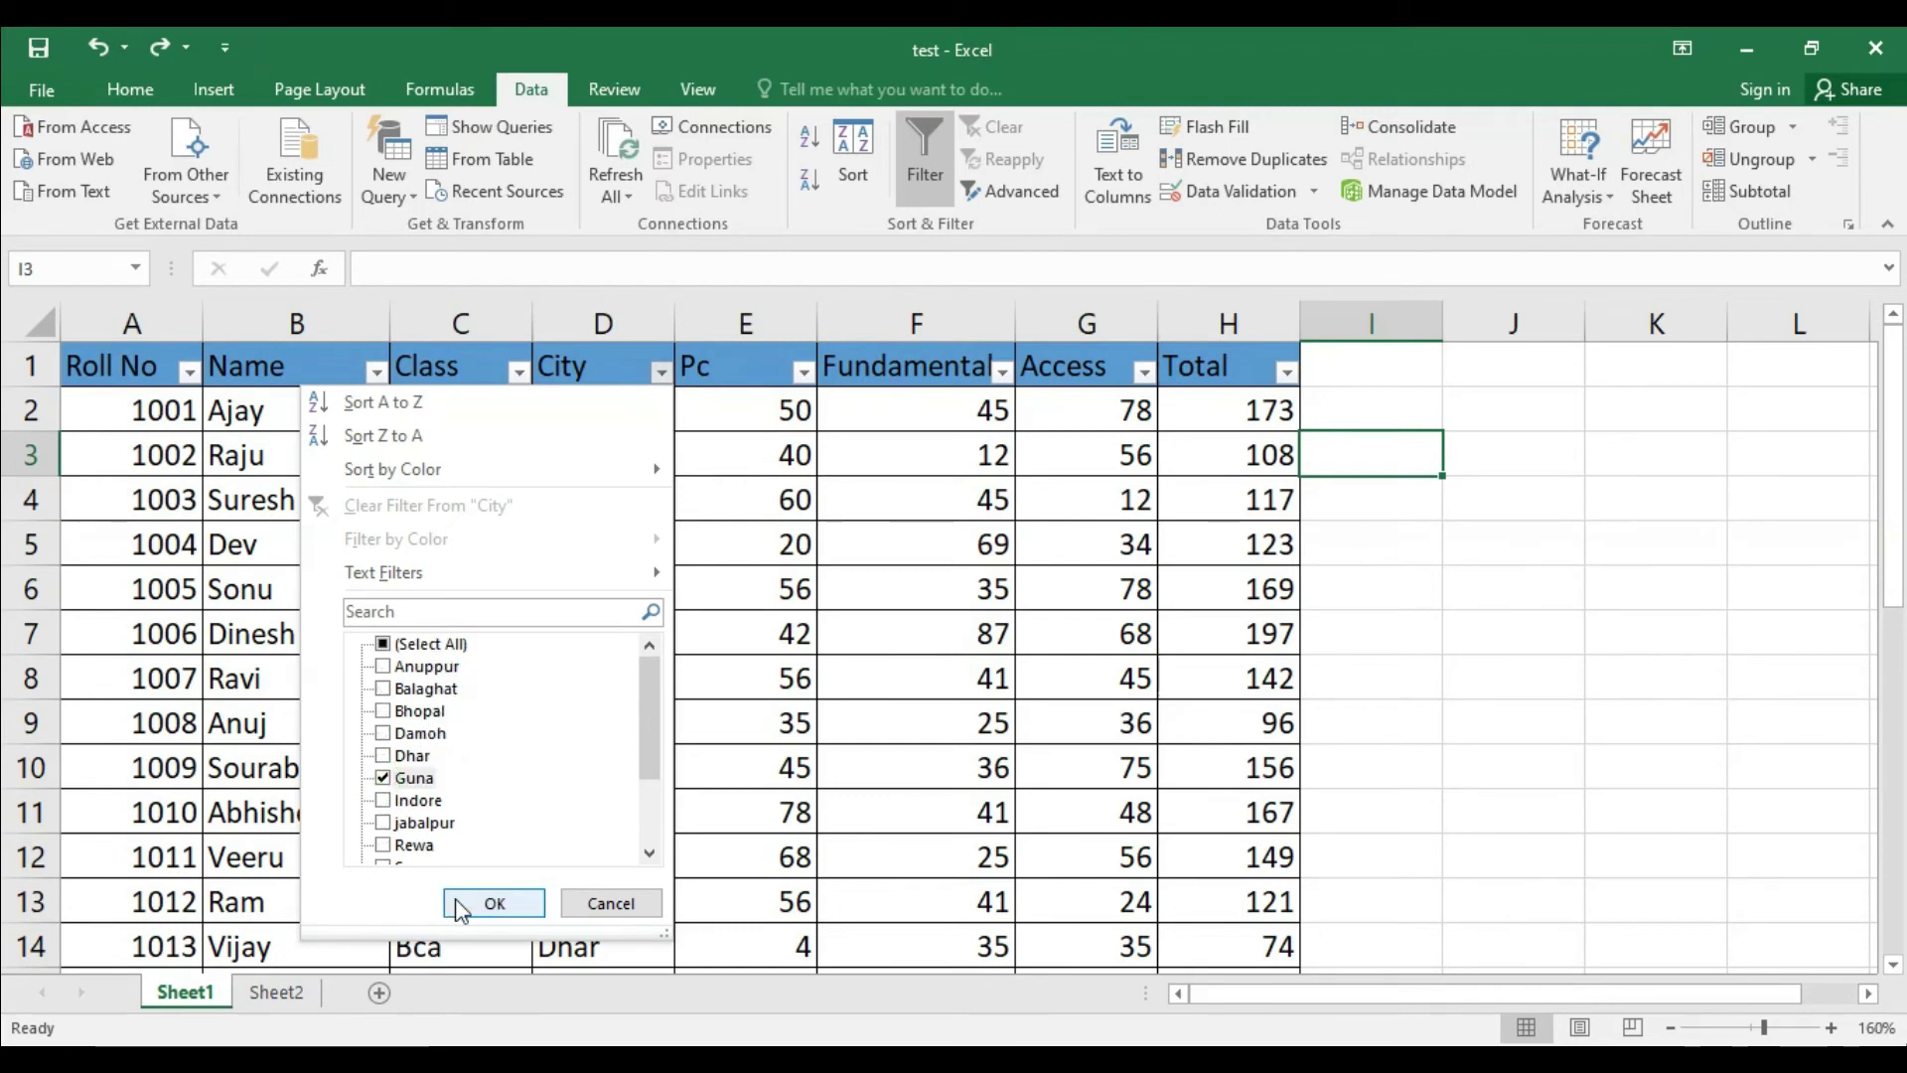
left_click(459, 900)
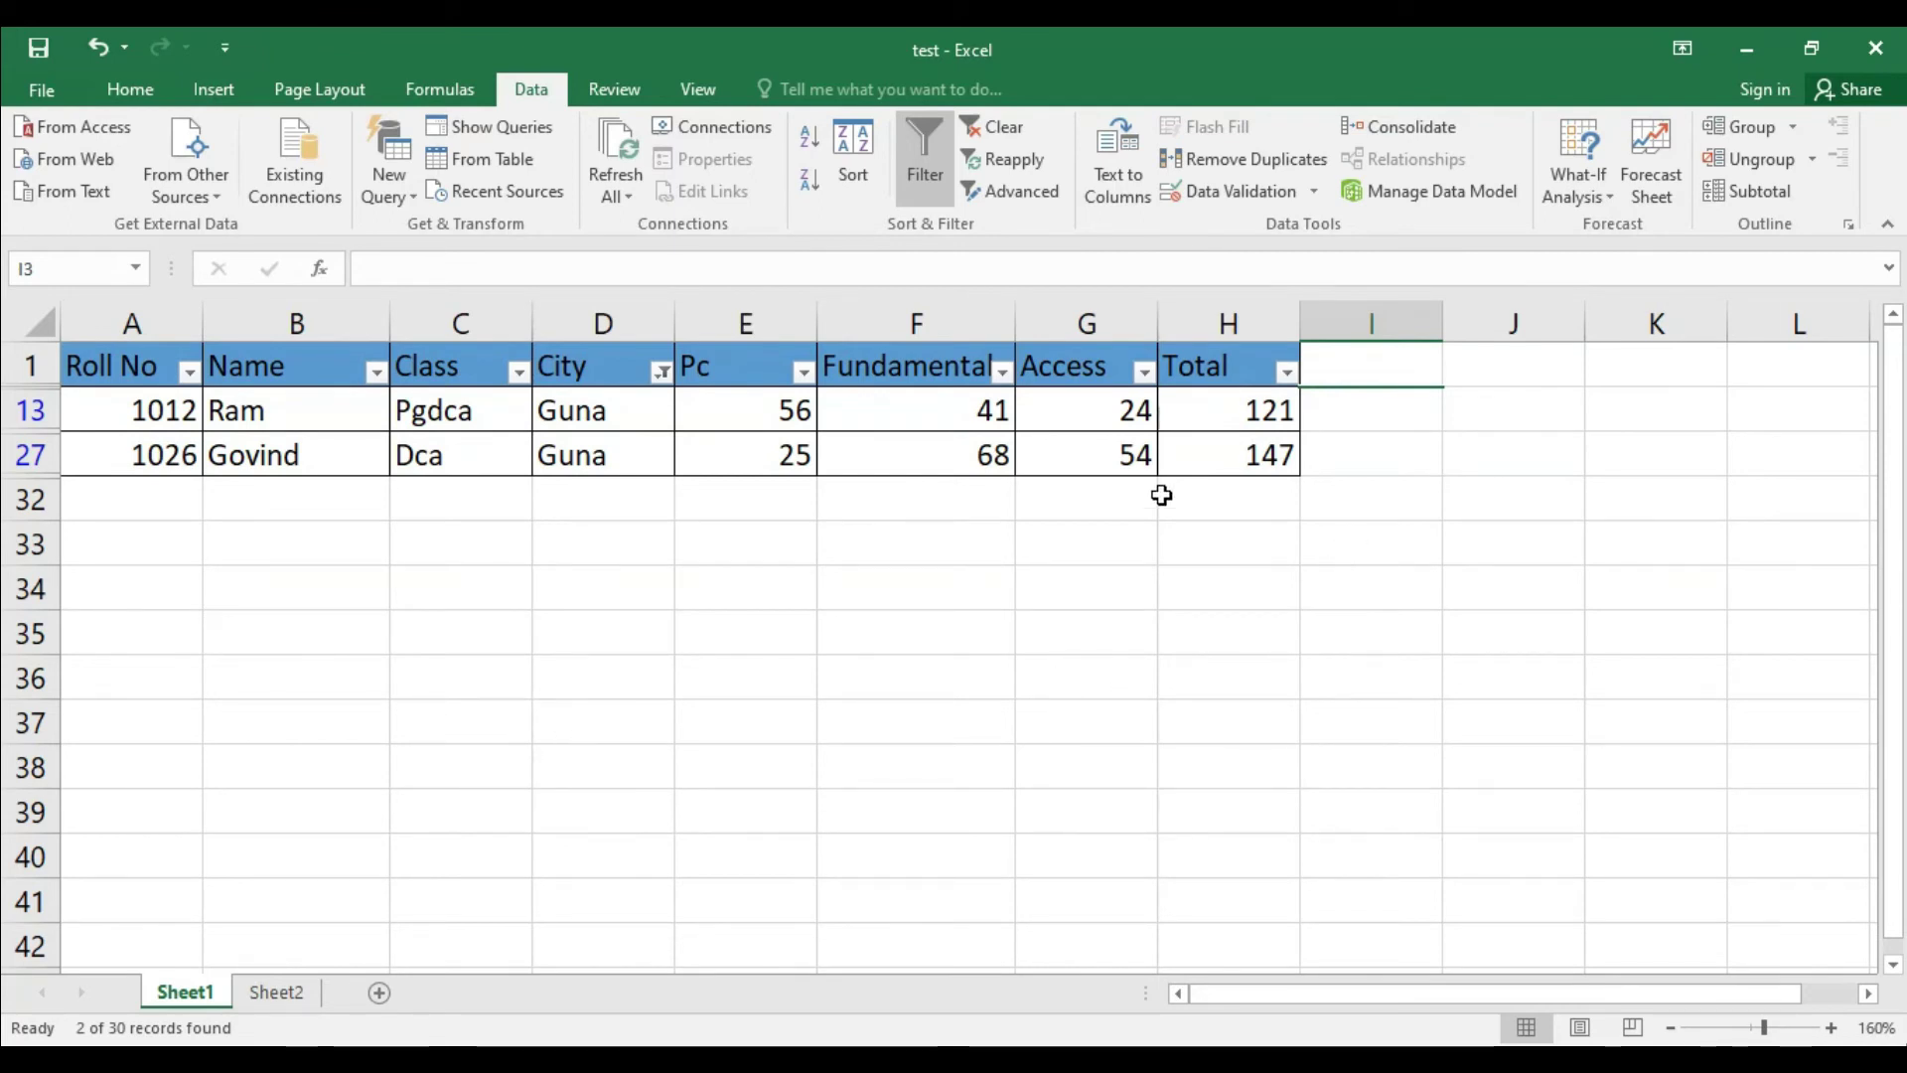
- Copy the filtered Guna records with their header row and paste them into a new sheet
left_click_drag(136, 363, 1279, 454)
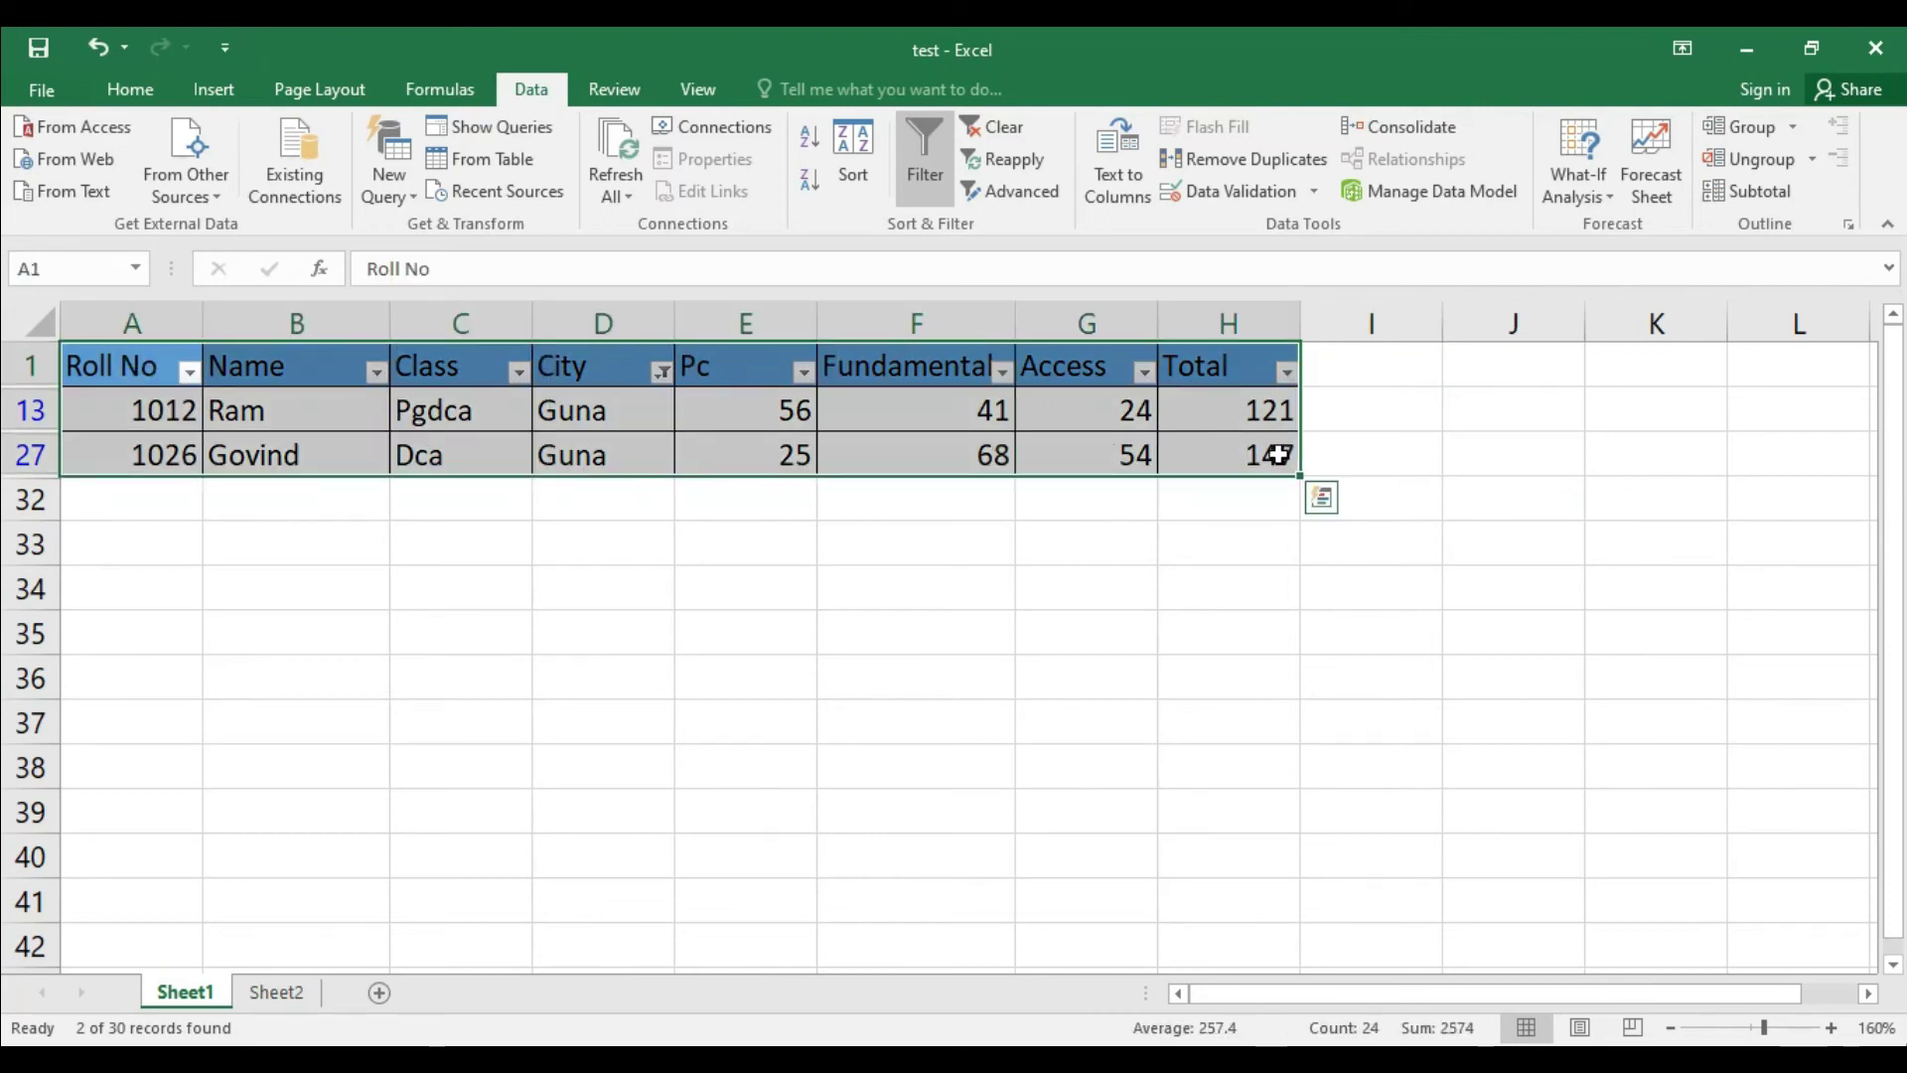
key("ctrl+c")
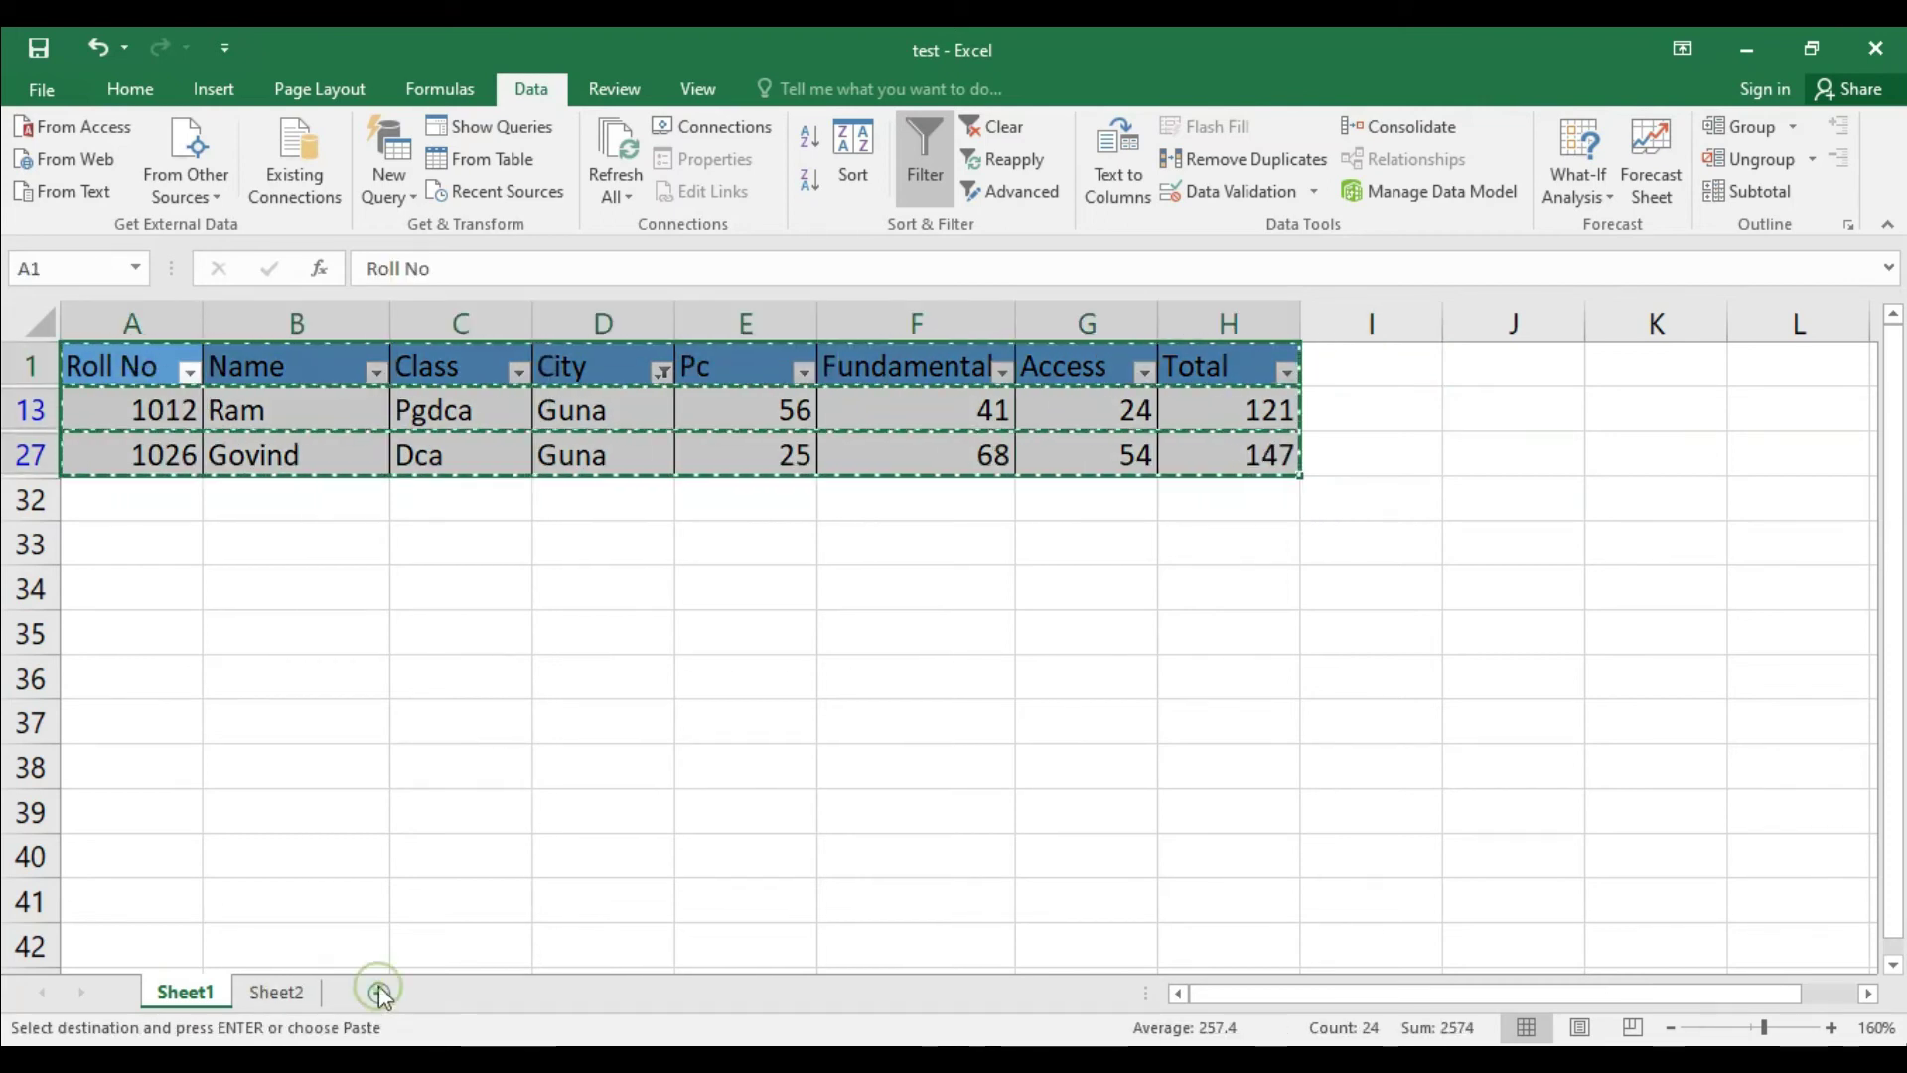
left_click(380, 992)
key("ctrl+v")
left_click(490, 810)
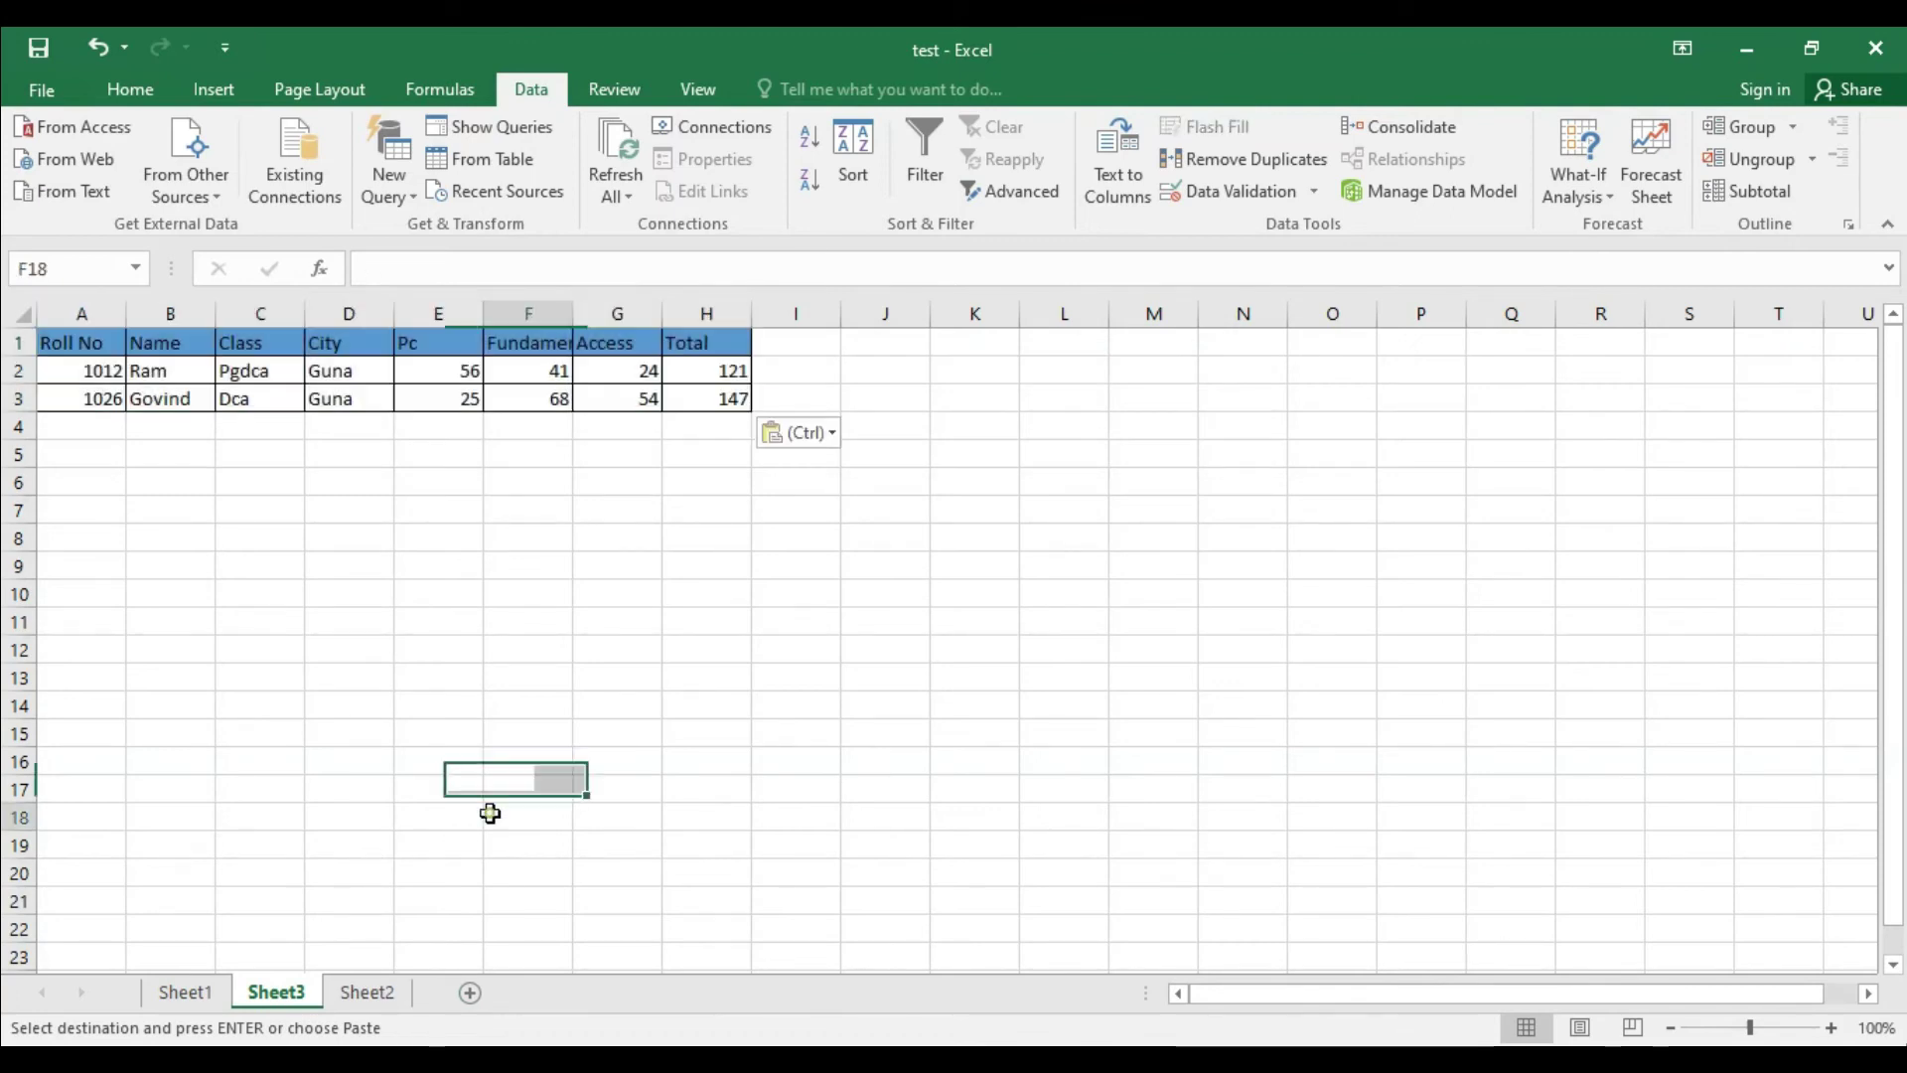
scroll(490, 814, "up", 3, "ctrl")
scroll(489, 813, "up", 1, "ctrl")
scroll(503, 728, "up", 2)
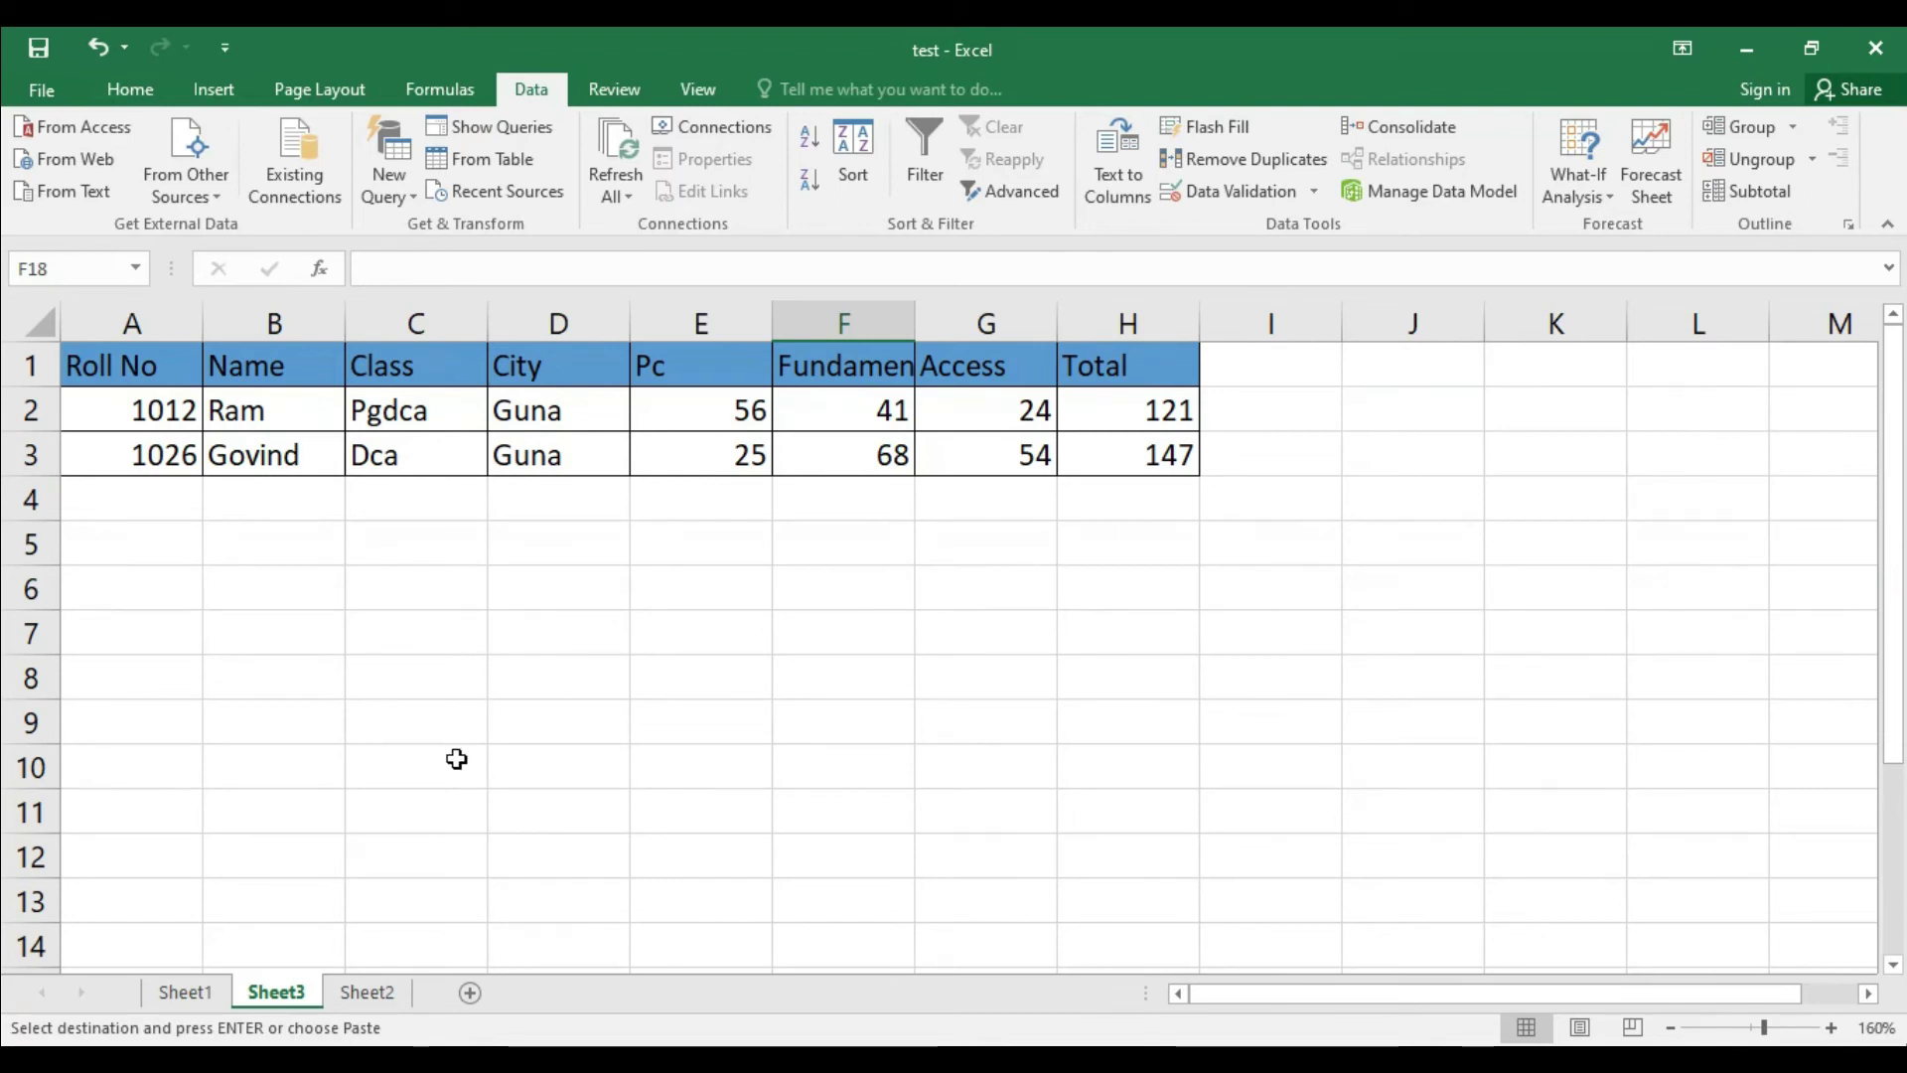
- End copy mode on Sheet1 and compare its filtered table with the pasted records on Sheet3
left_click(187, 991)
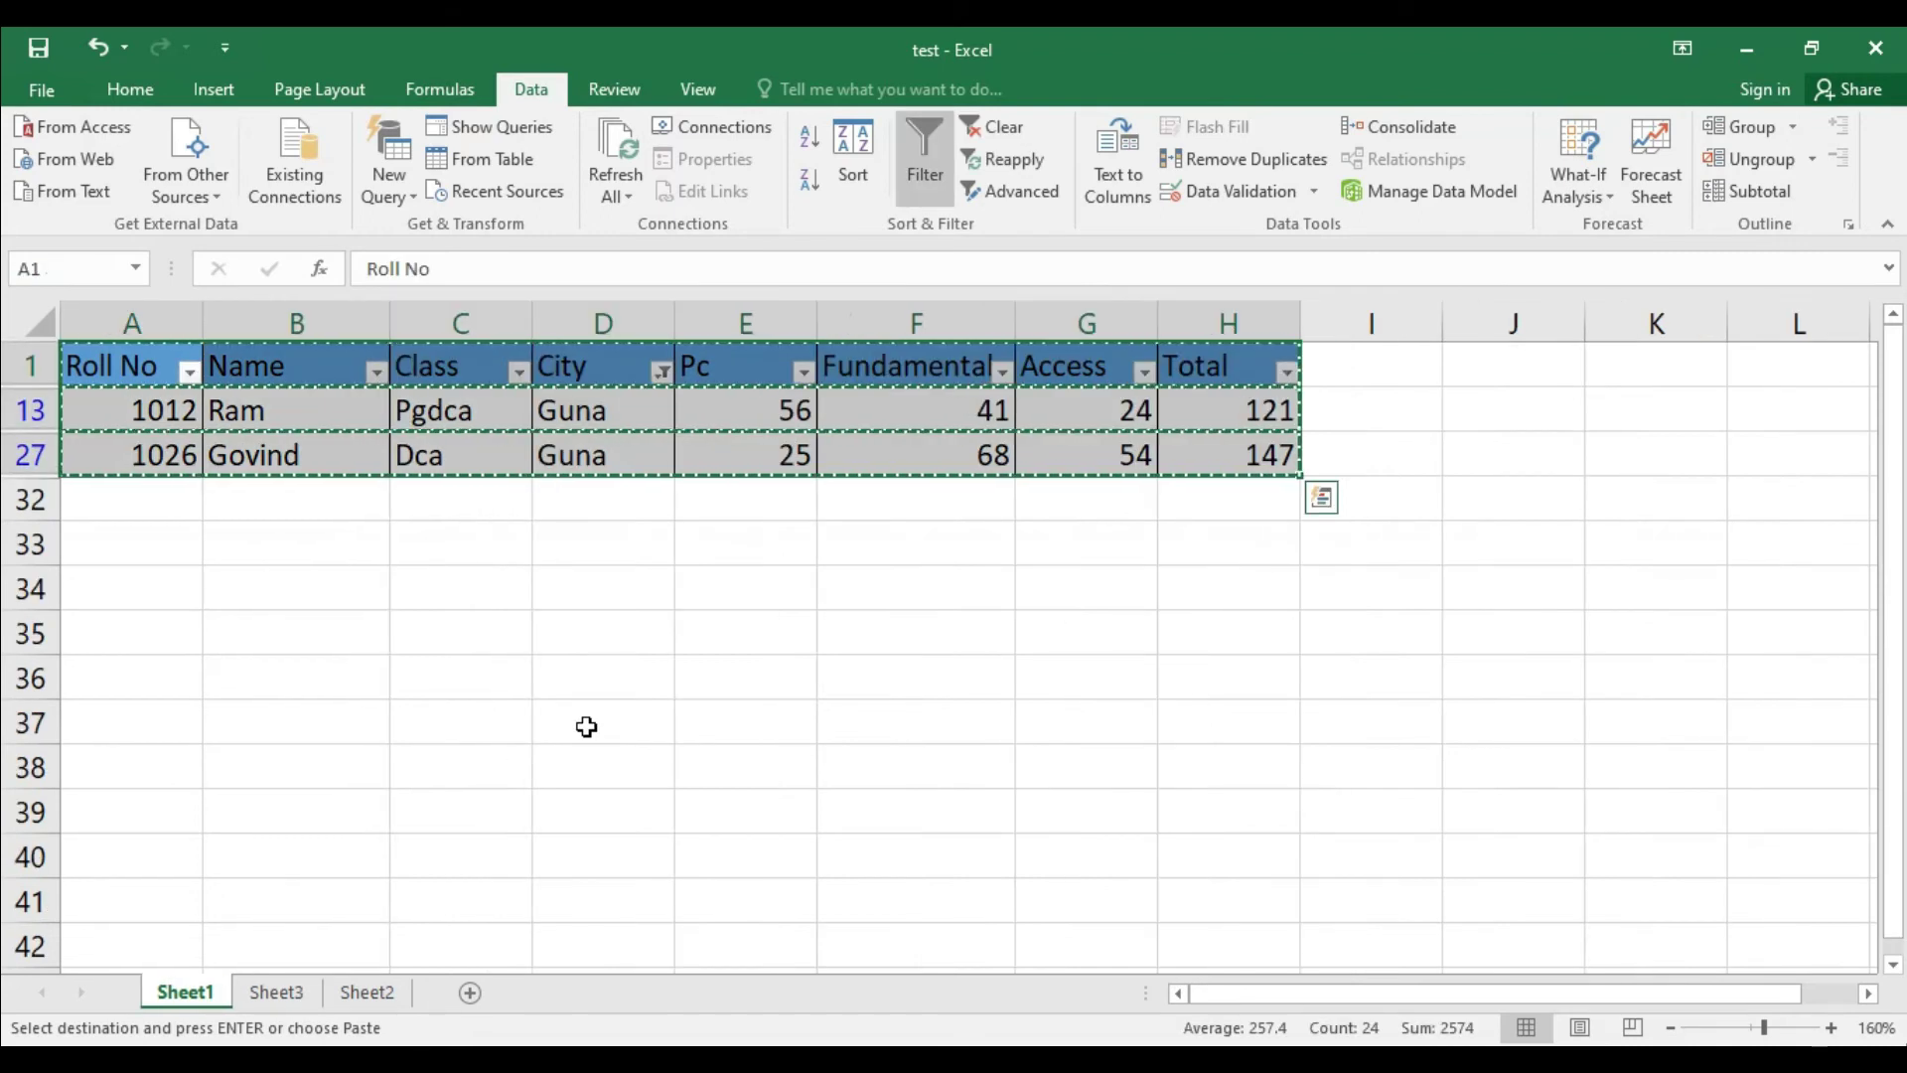
key("Escape")
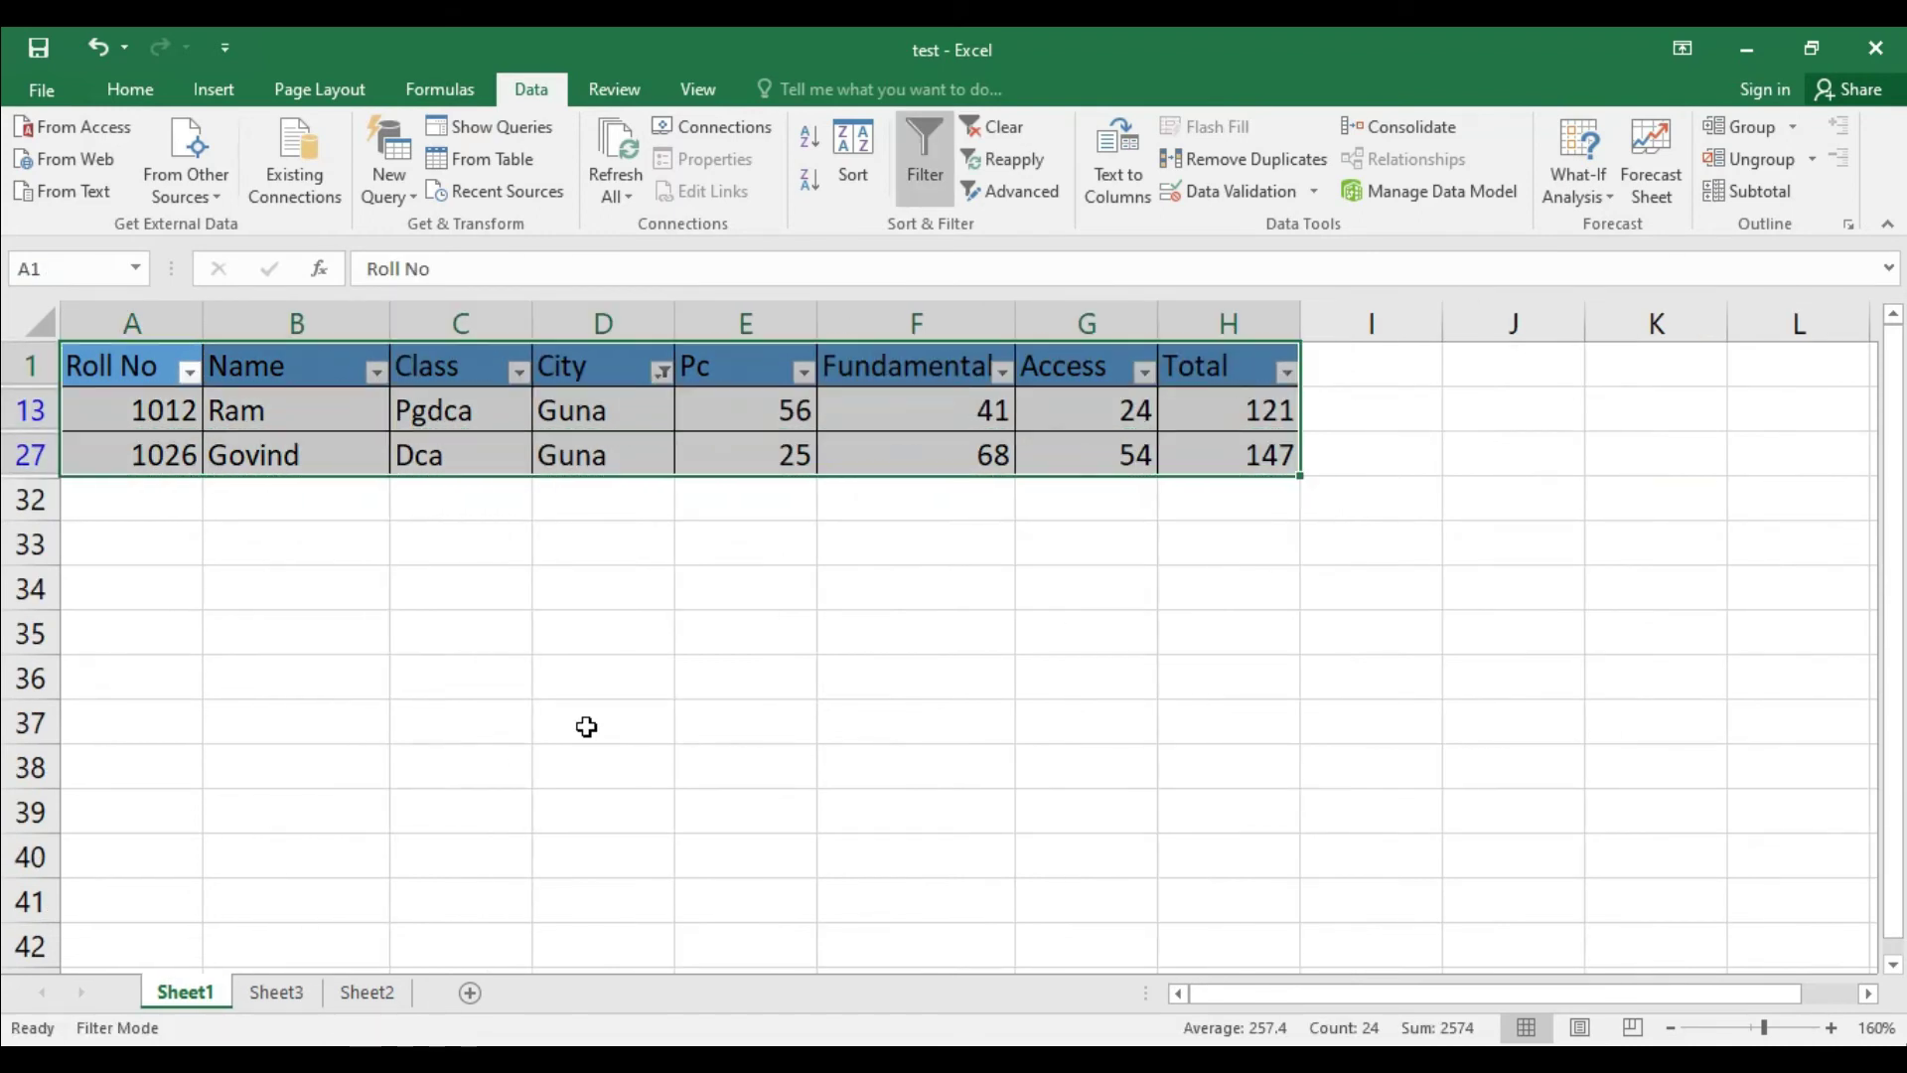
key("ctrl+Page_Down")
scroll(586, 728, "up", 1)
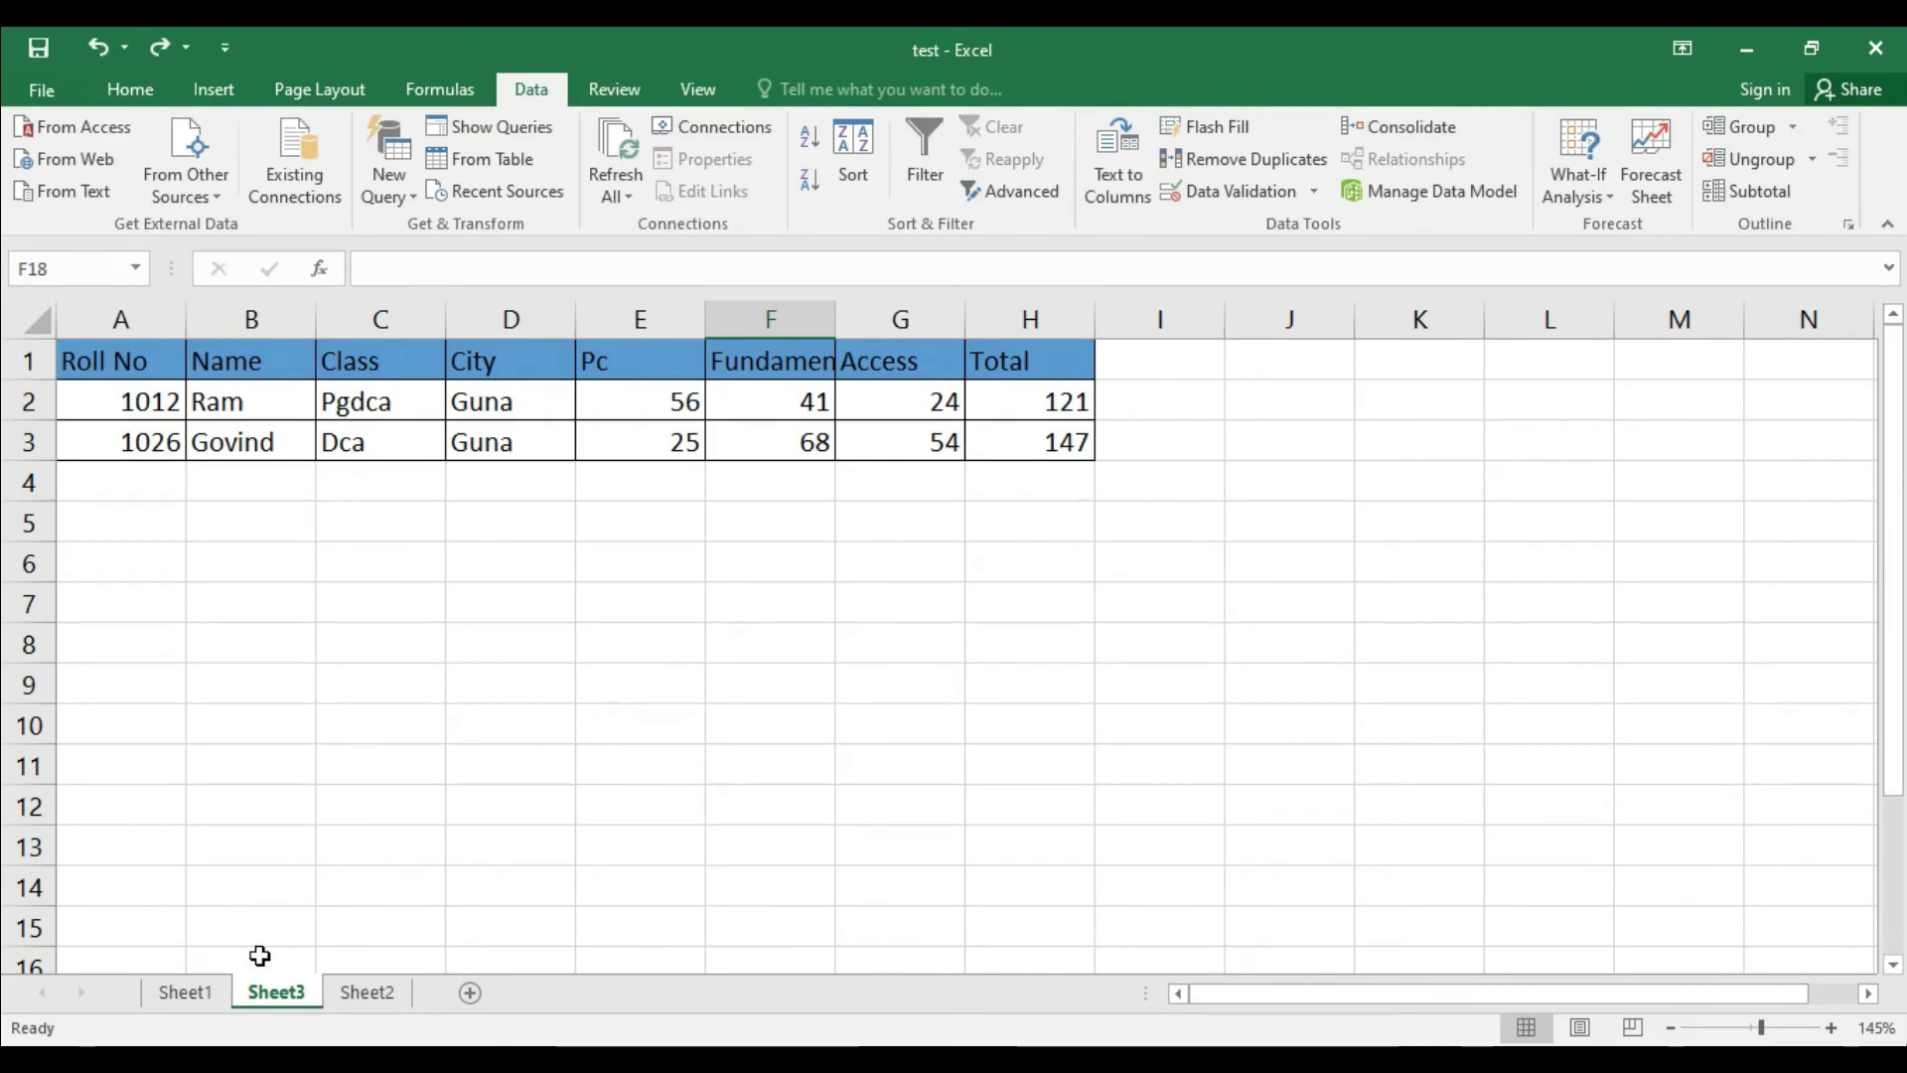
left_click(187, 992)
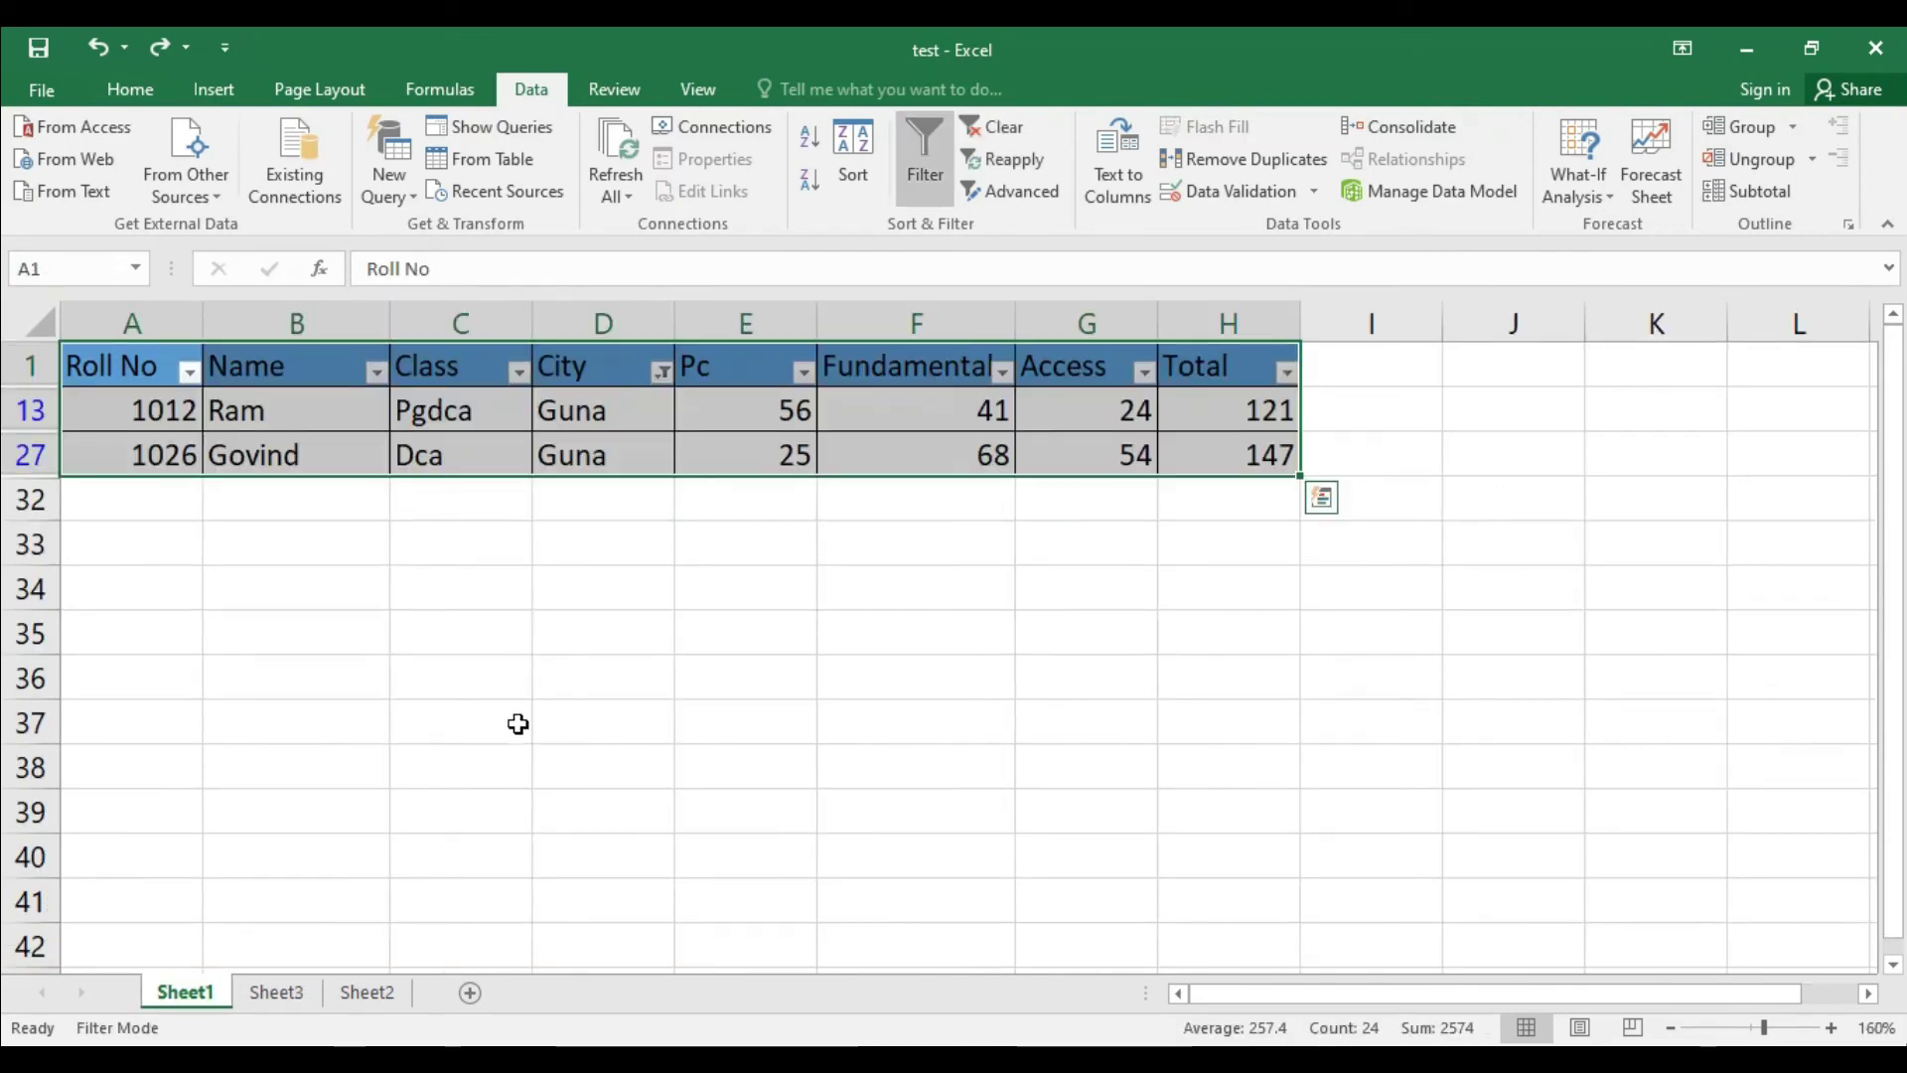
- Select all cities again in Sheet1's City filter to show every student record
left_click(660, 371)
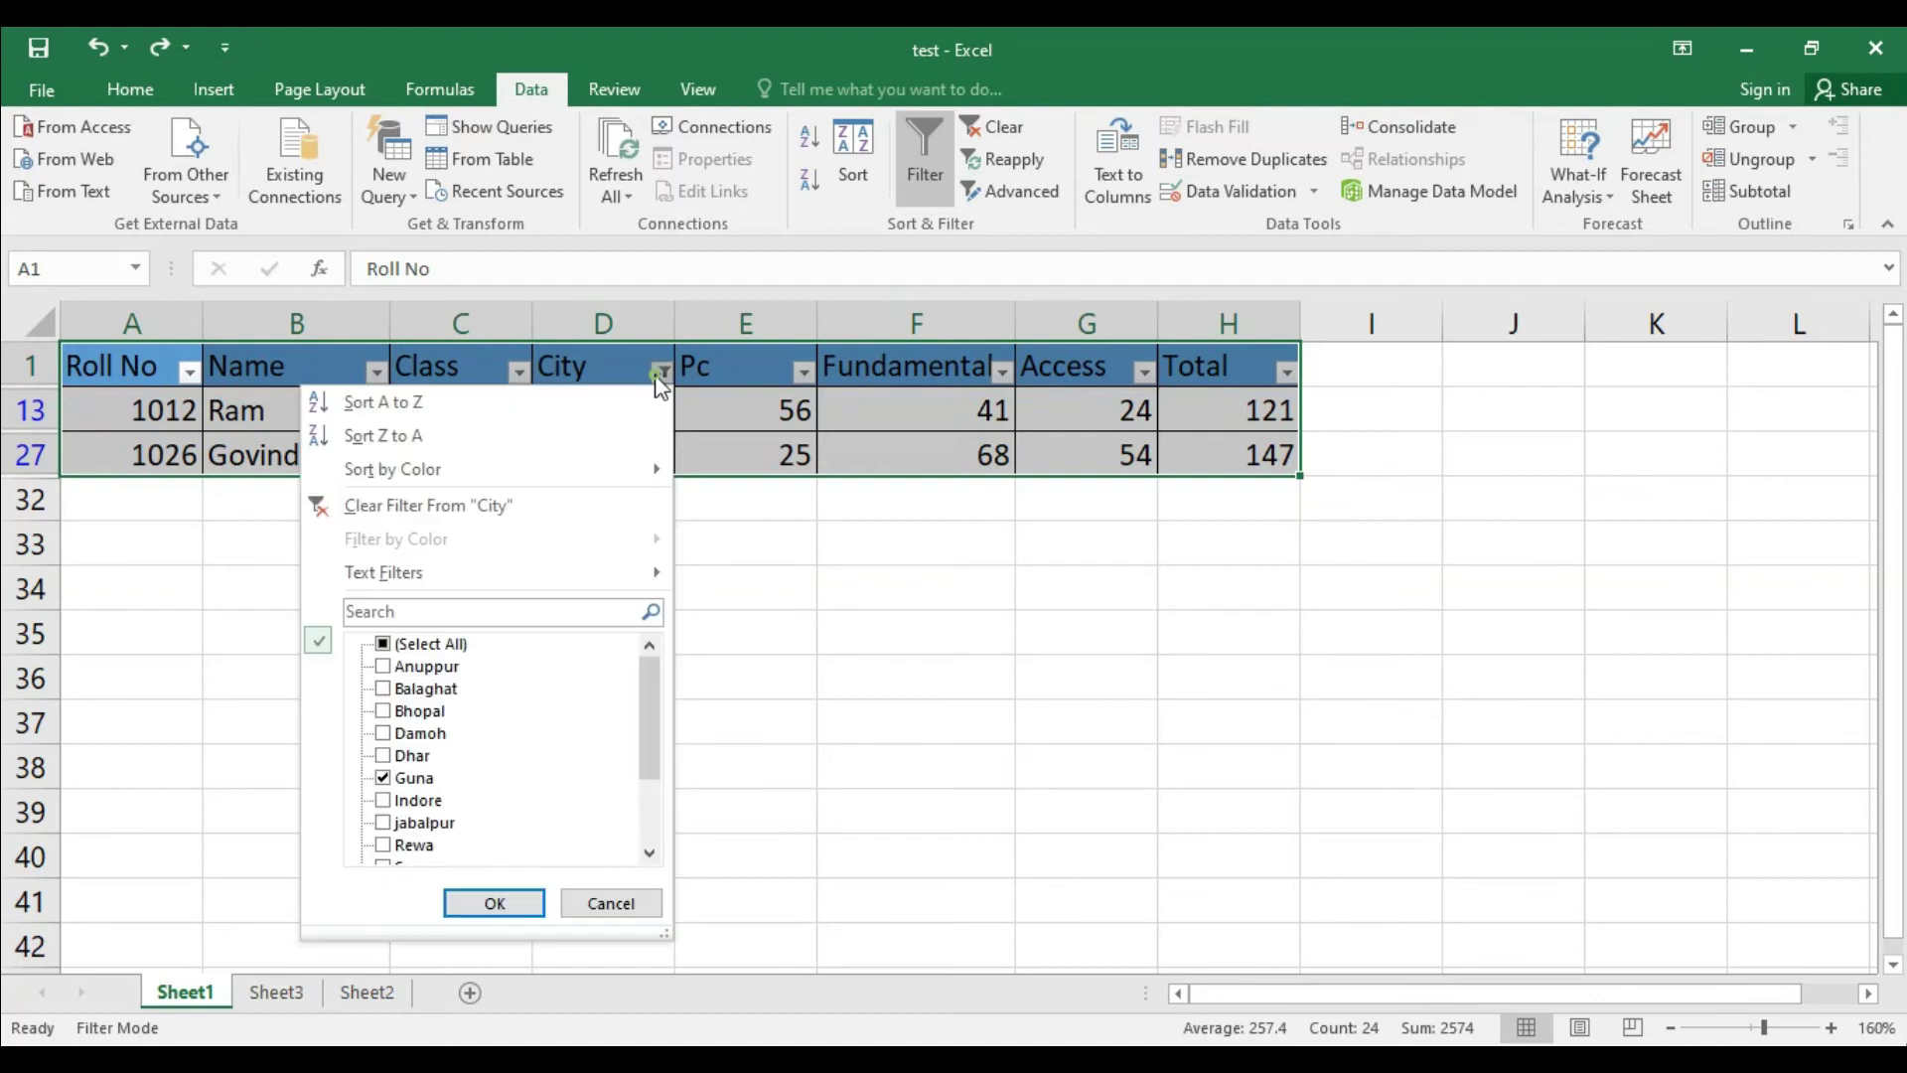
left_click(413, 647)
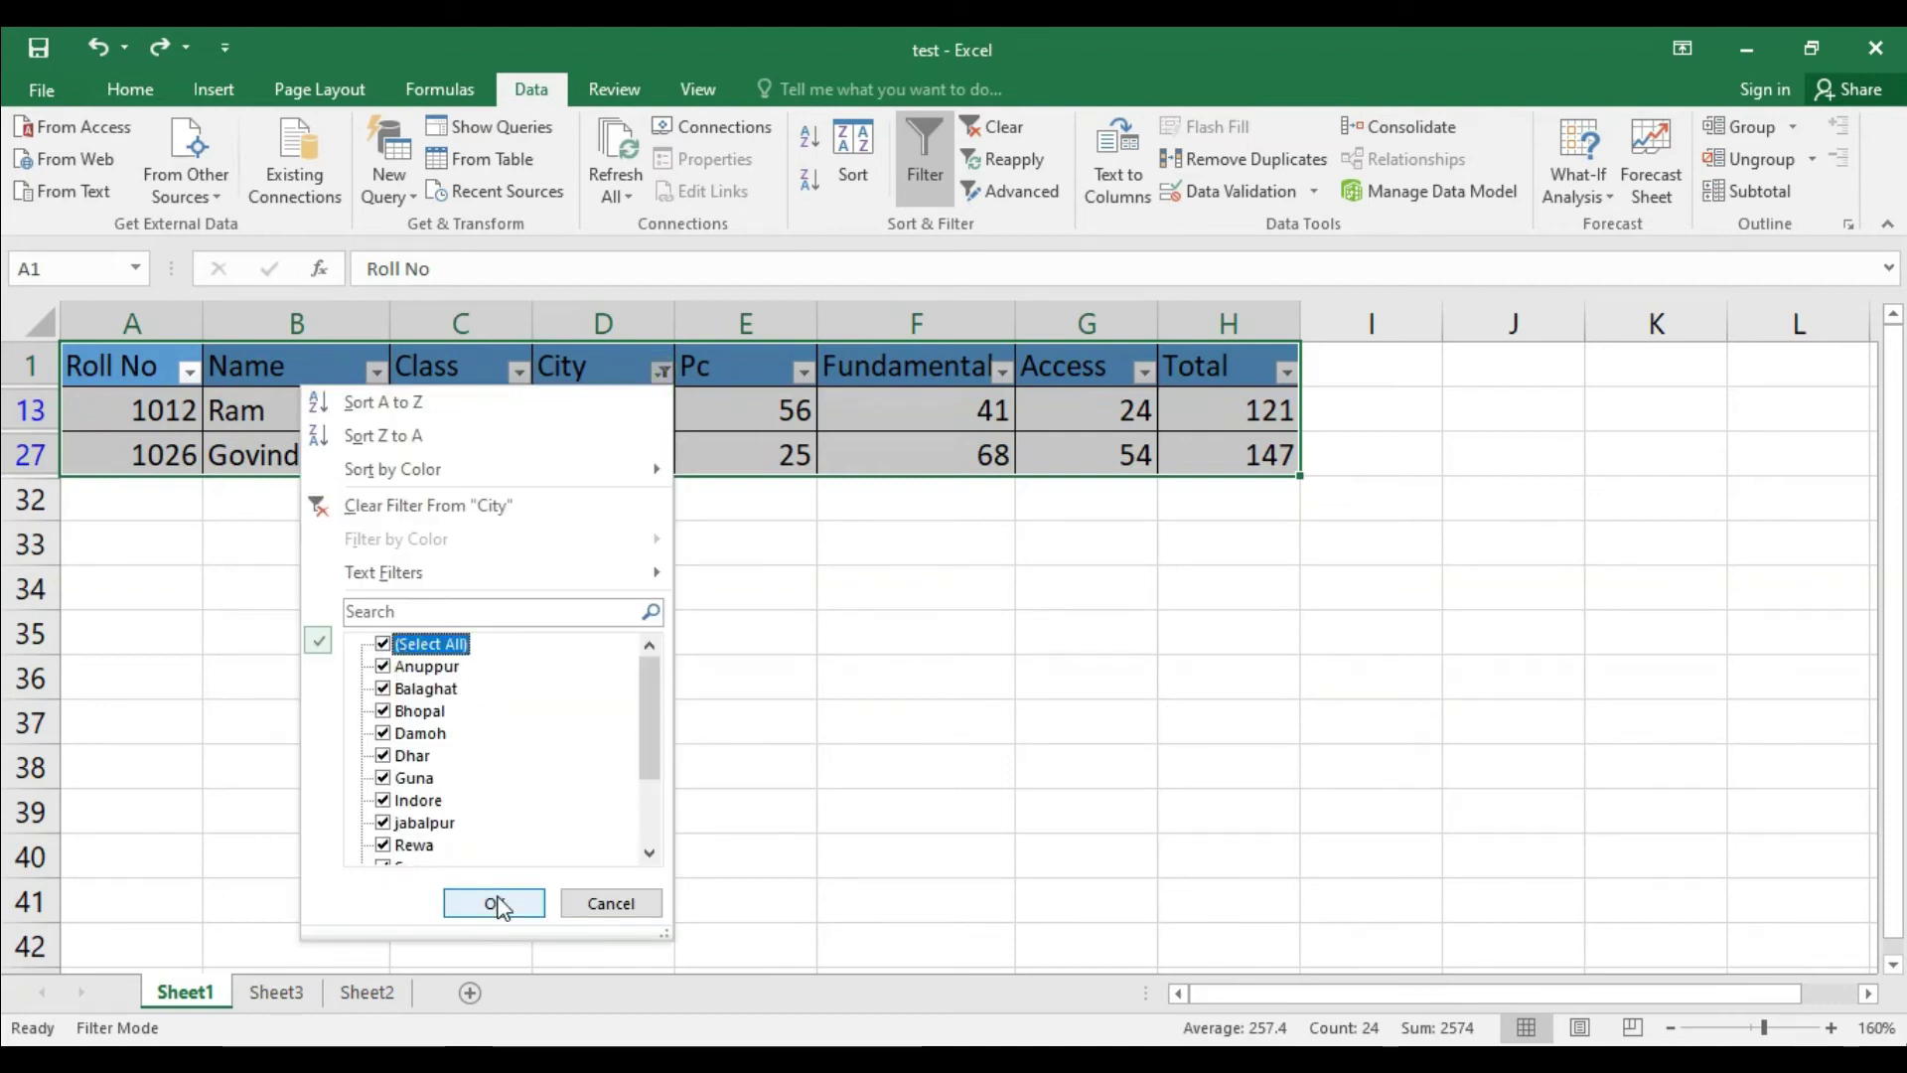
left_click(498, 906)
left_click(640, 743)
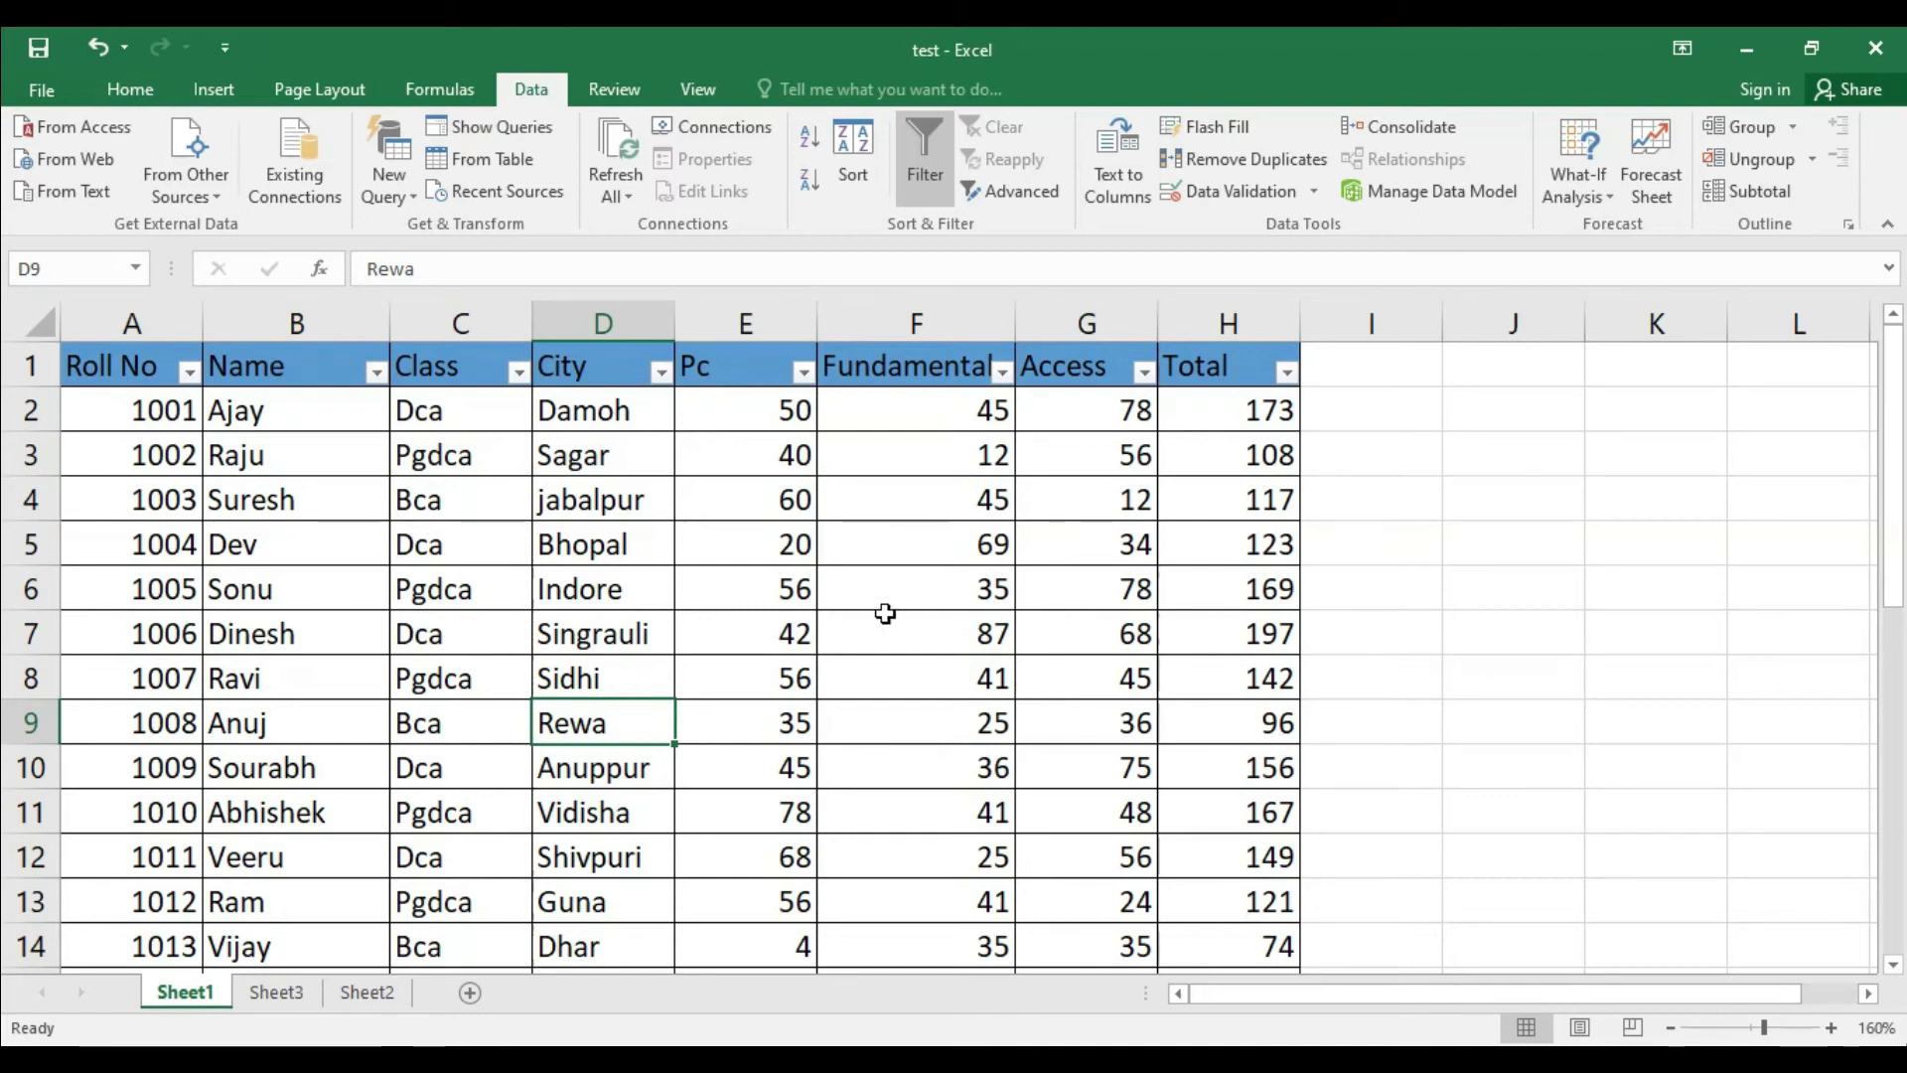
- Select the whole student table and turn off its filtering
key("ctrl+a")
left_click(924, 165)
left_click(1381, 589)
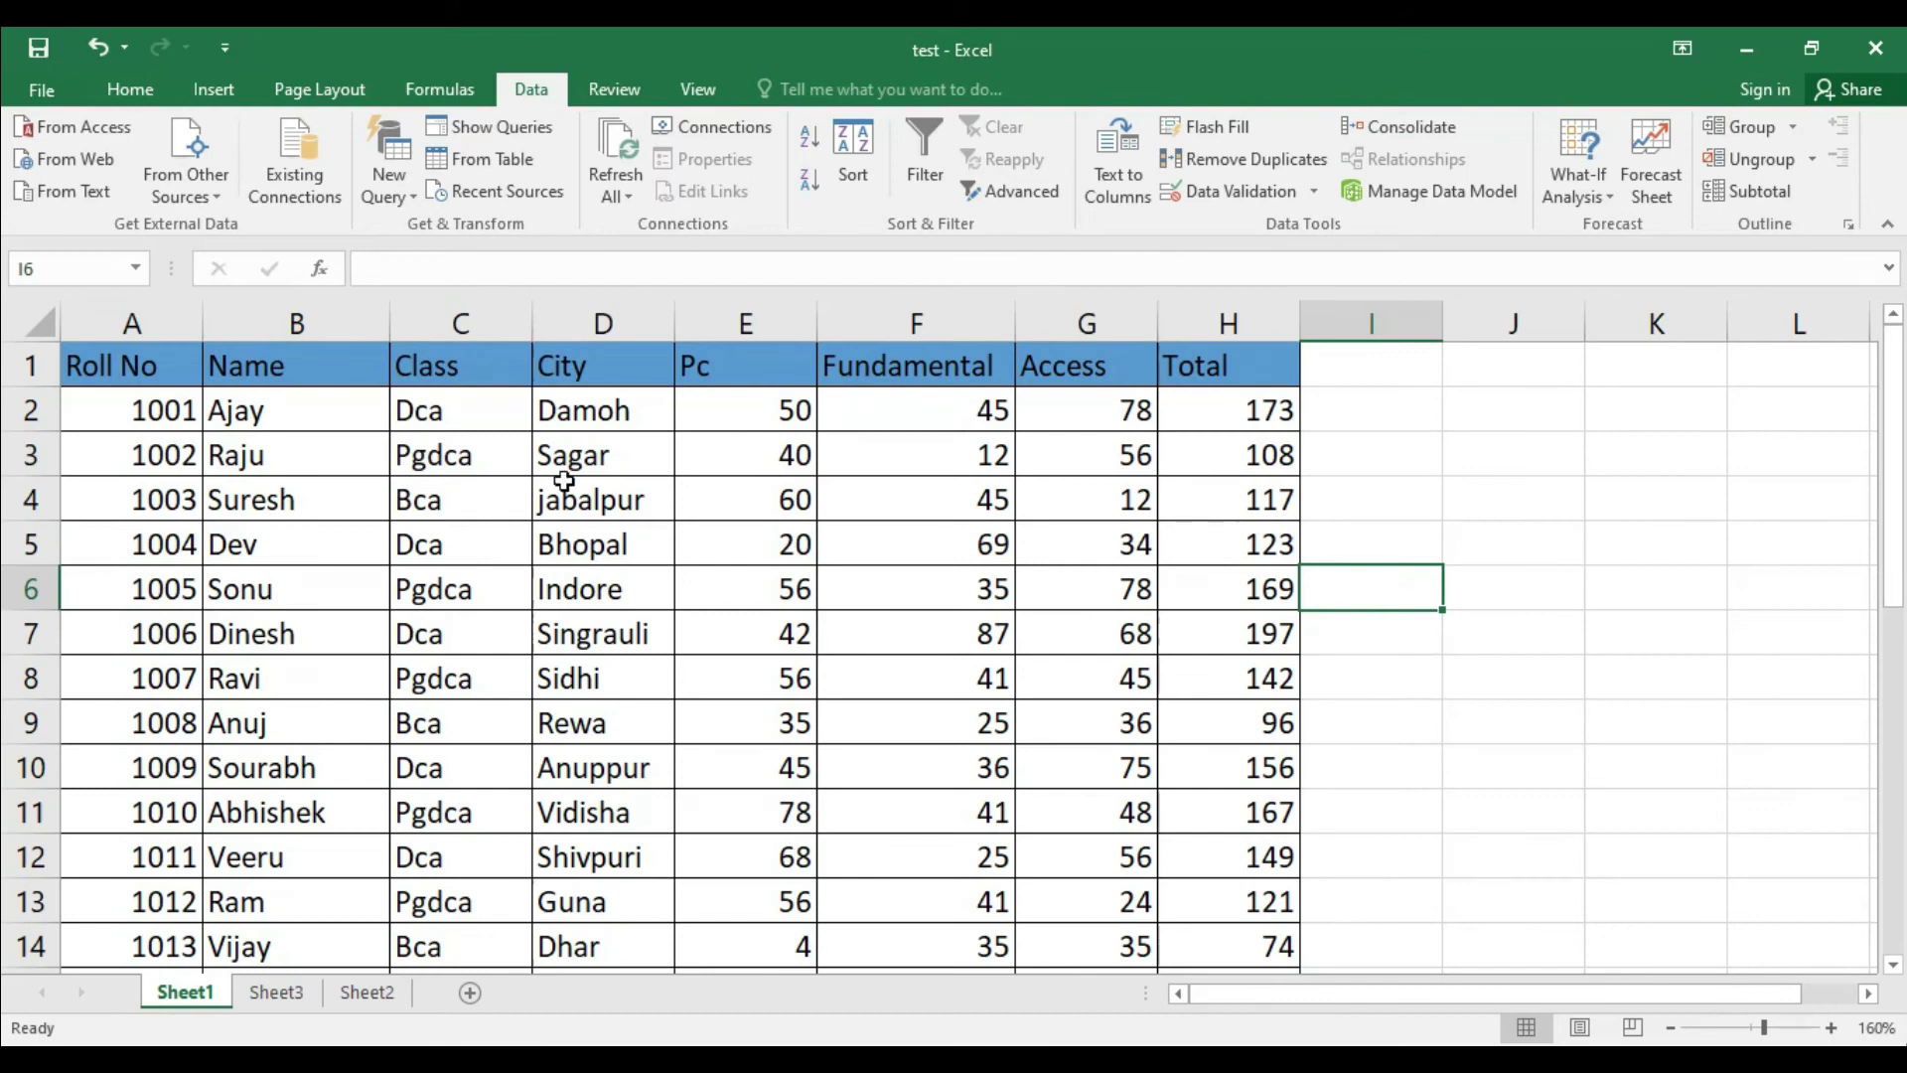
- Select the header row from Roll No to Total and toggle its filtering on and off repeatedly, ending with it on
left_click_drag(115, 369, 1229, 367)
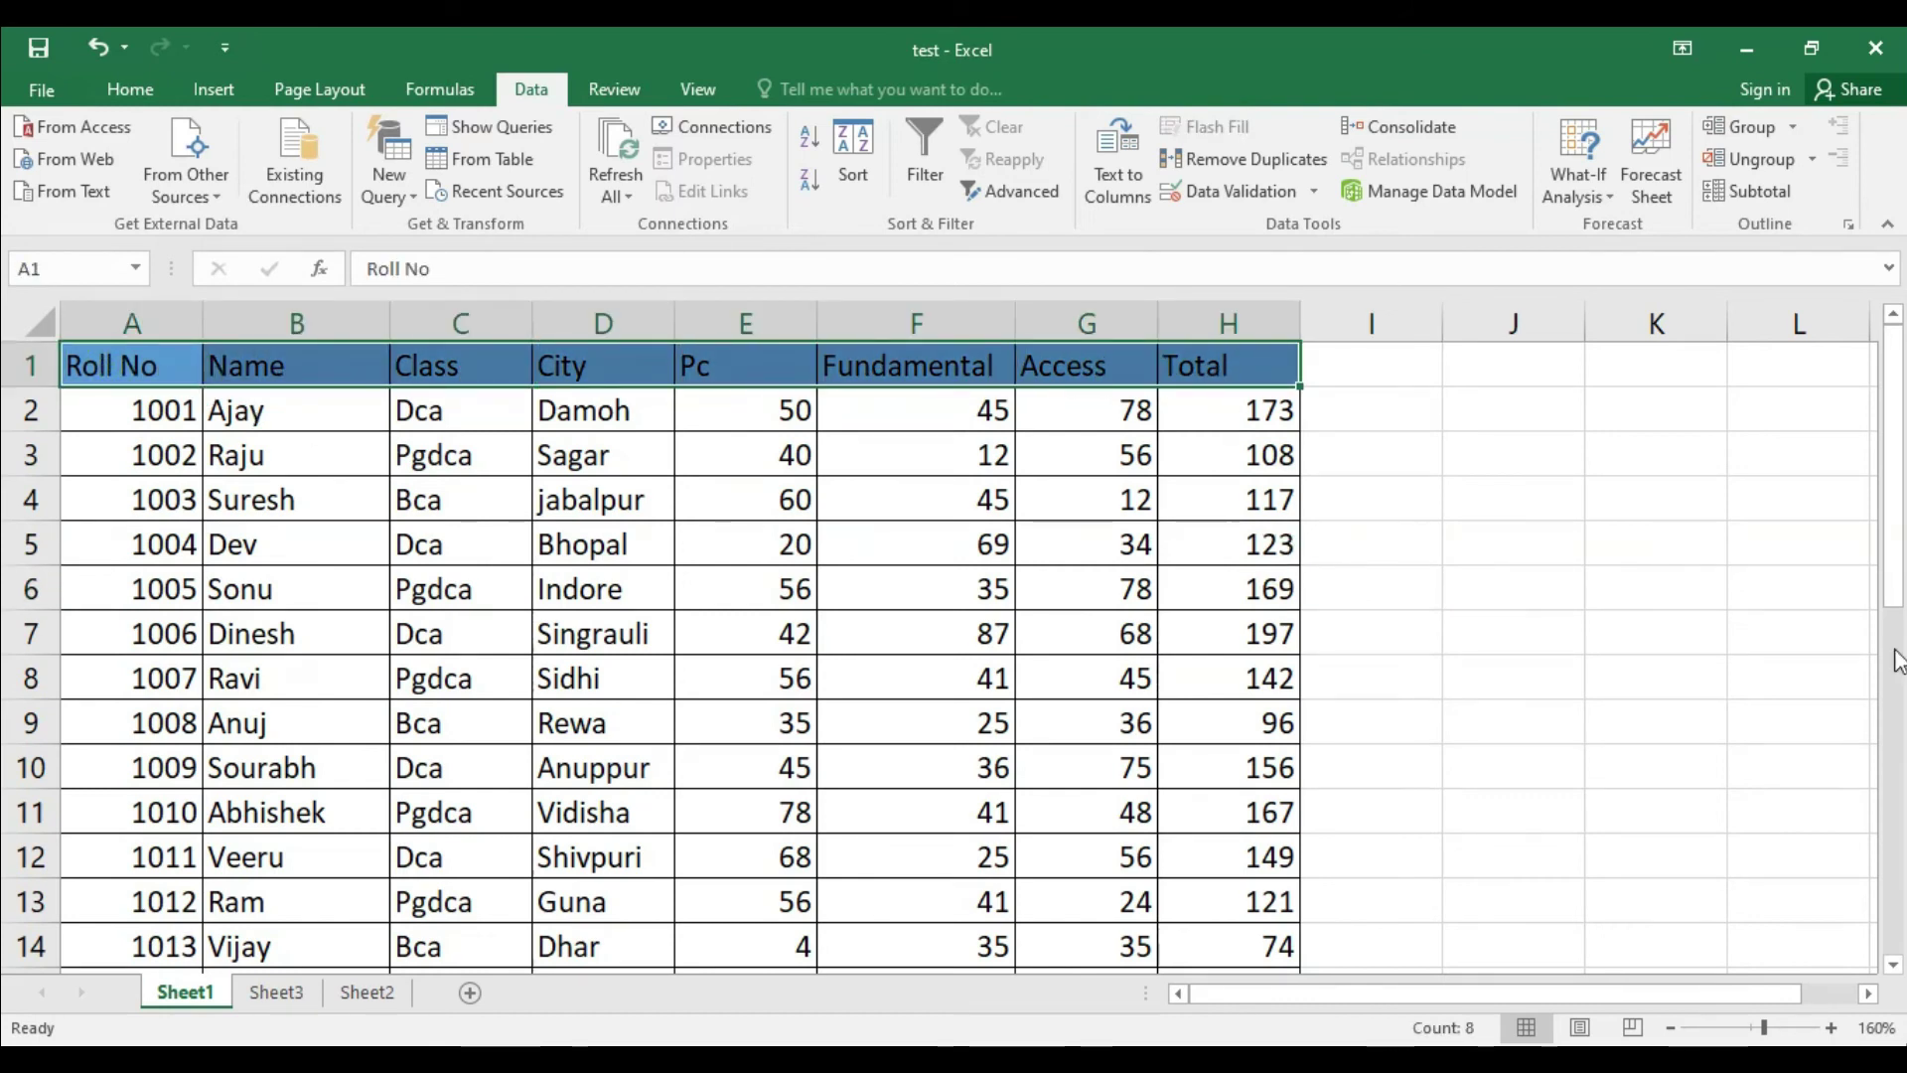
key("ctrl+shift+l")
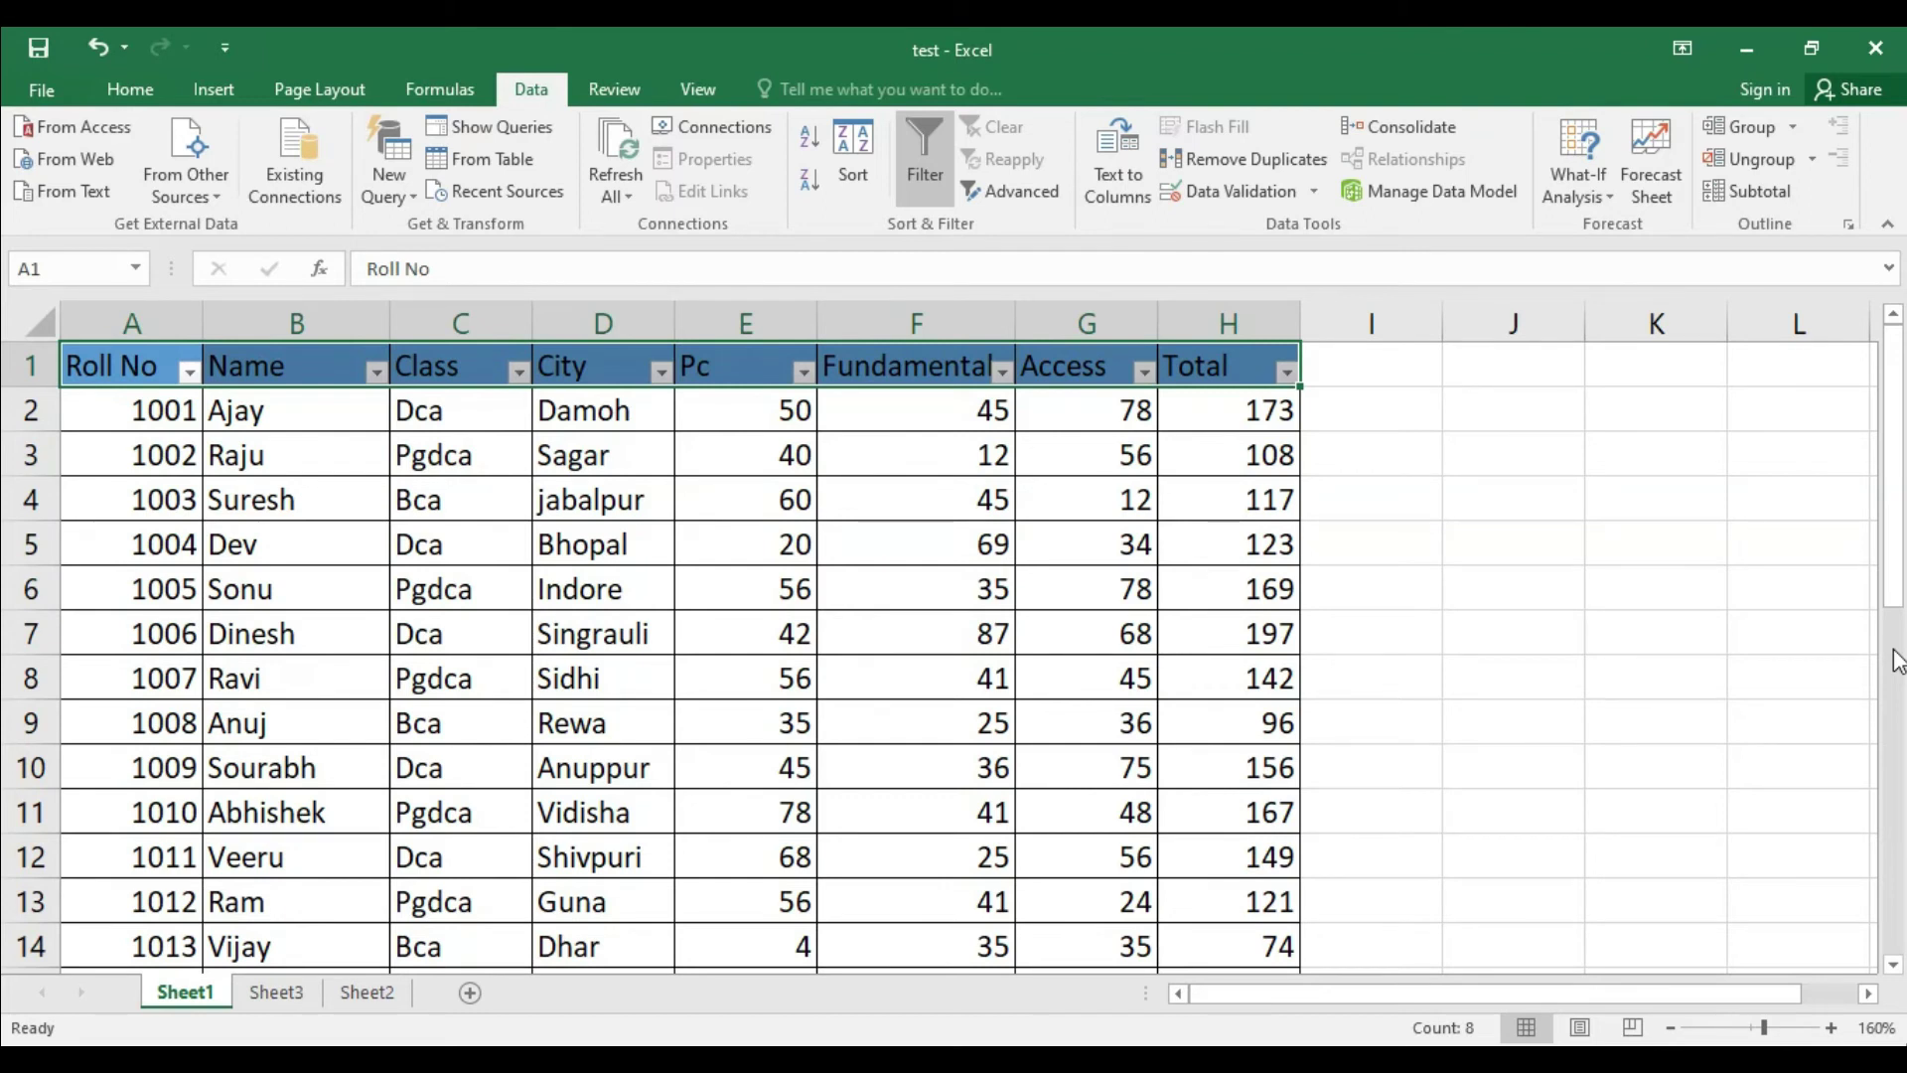
key("ctrl+shift+l")
key("ctrl+shift+l")
key("ctrl+shift+l")
key("ctrl+shift+l")
key("ctrl+shift+l")
key("ctrl+shift+l")
key("ctrl+shift+l")
key("ctrl+shift+l")
key("ctrl+shift+l")
key("ctrl+shift+l")
key("ctrl+shift+l")
key("ctrl+shift+l")
- Turn the header row's AutoFilter off and back on
key("alt+d")
key("f")
key("f")
key("alt+d")
key("f")
key("f")
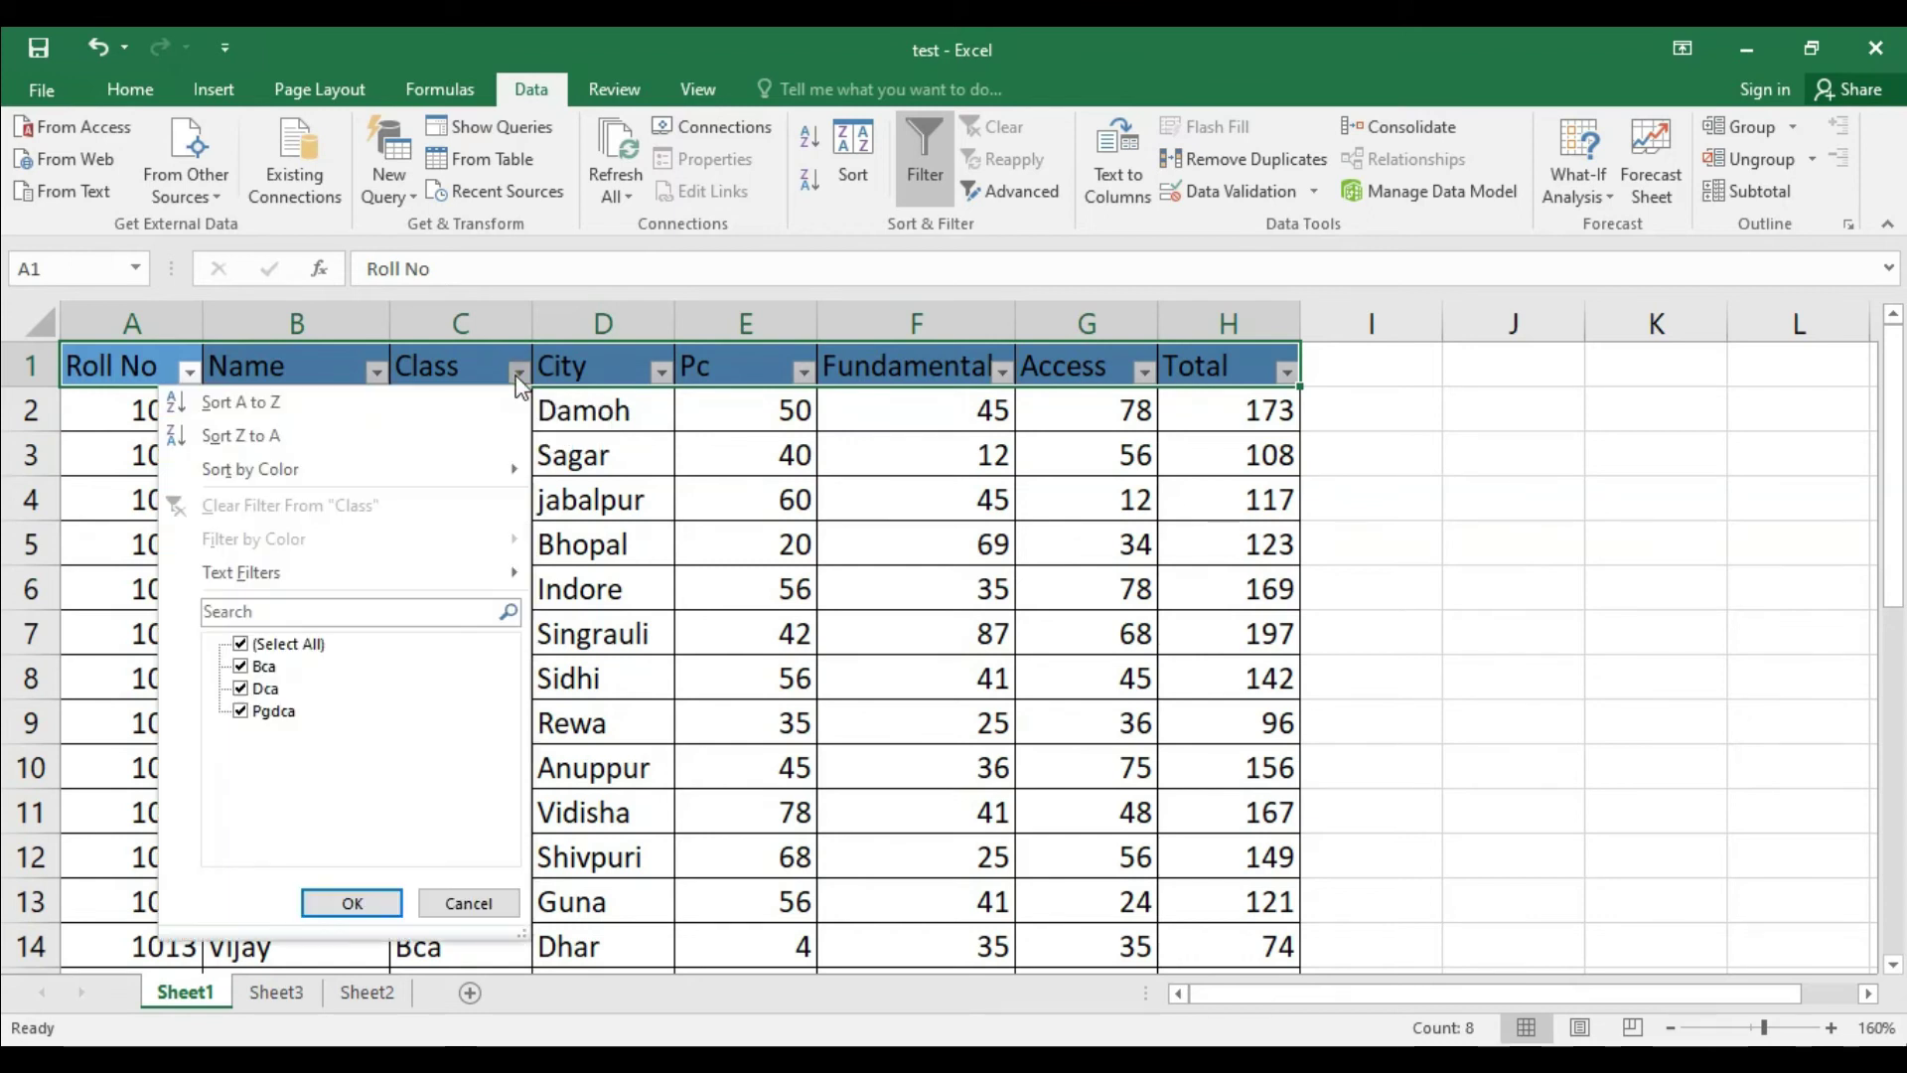
- Filter the Class column to show only the Bca students
left_click(298, 643)
left_click(261, 667)
left_click(352, 902)
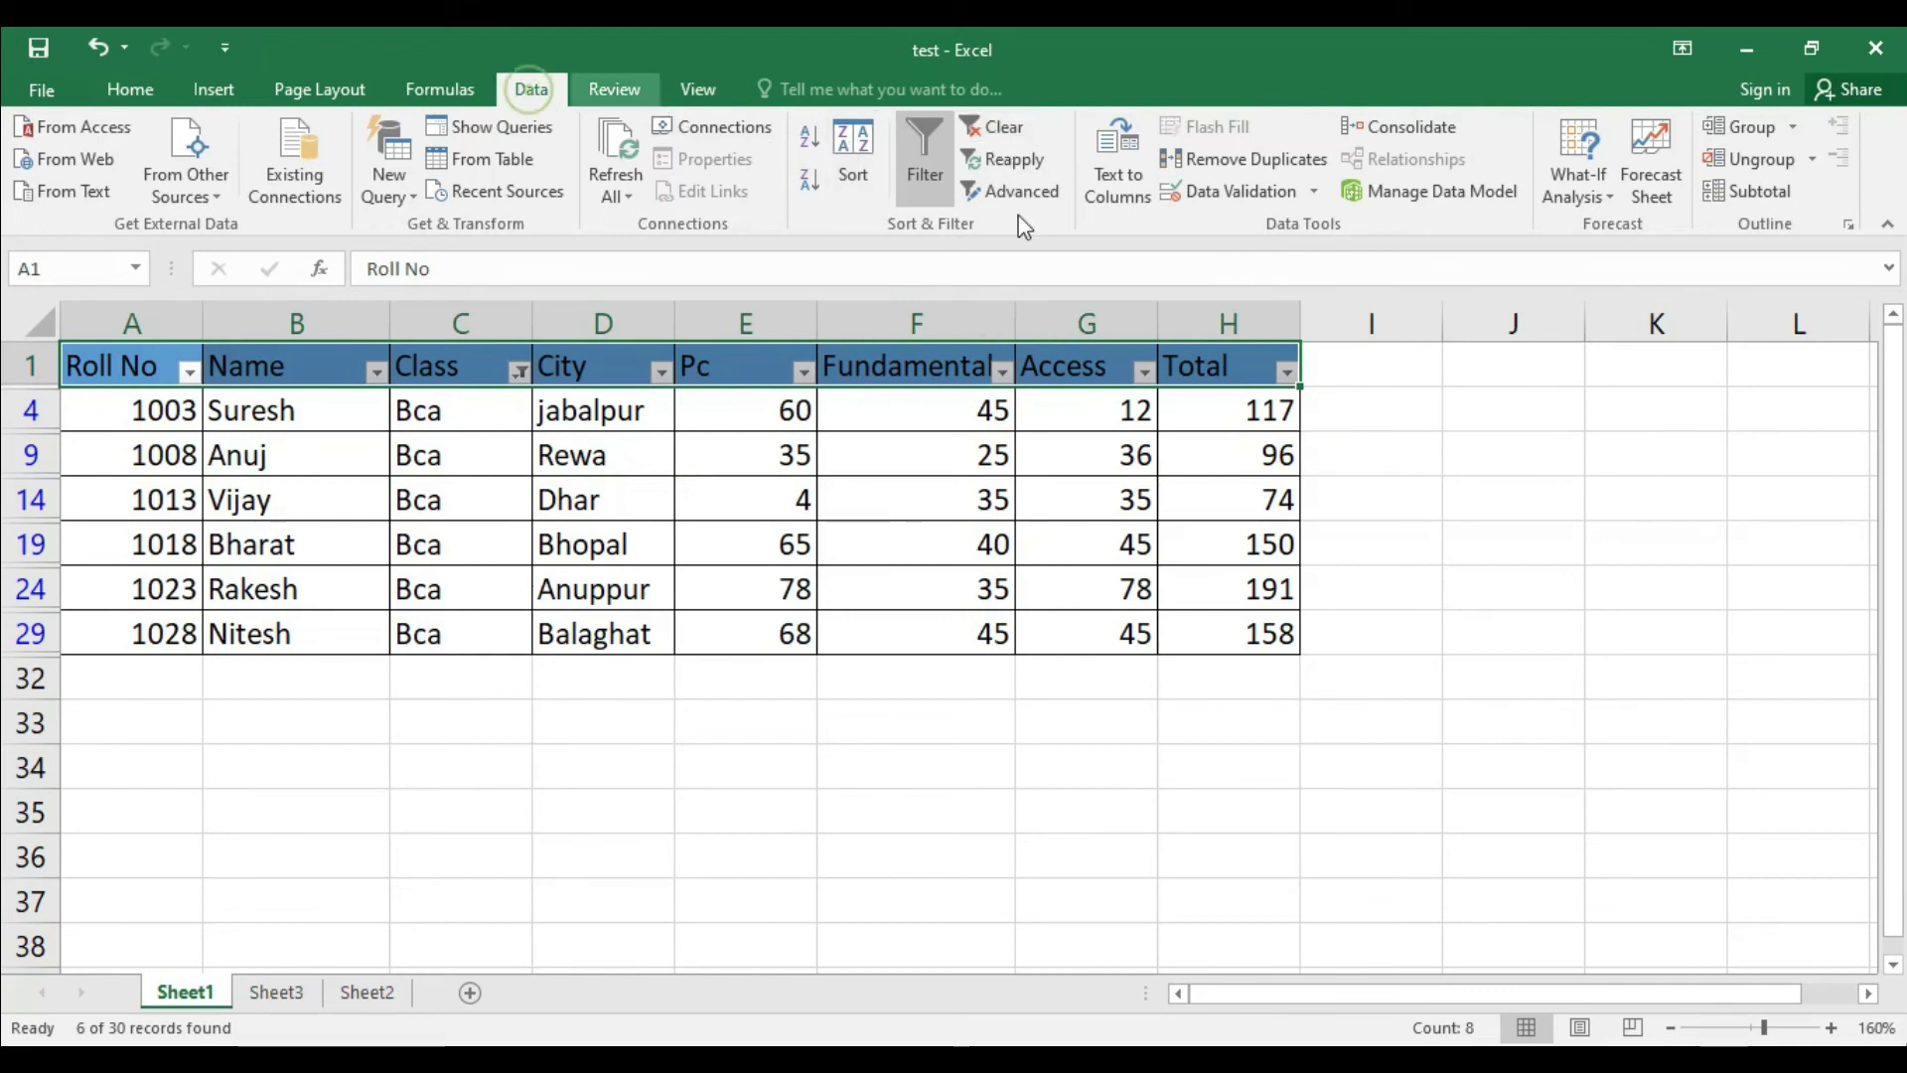
- Clear the Class filter, undo the clearing, and clear the filter again
left_click(1005, 131)
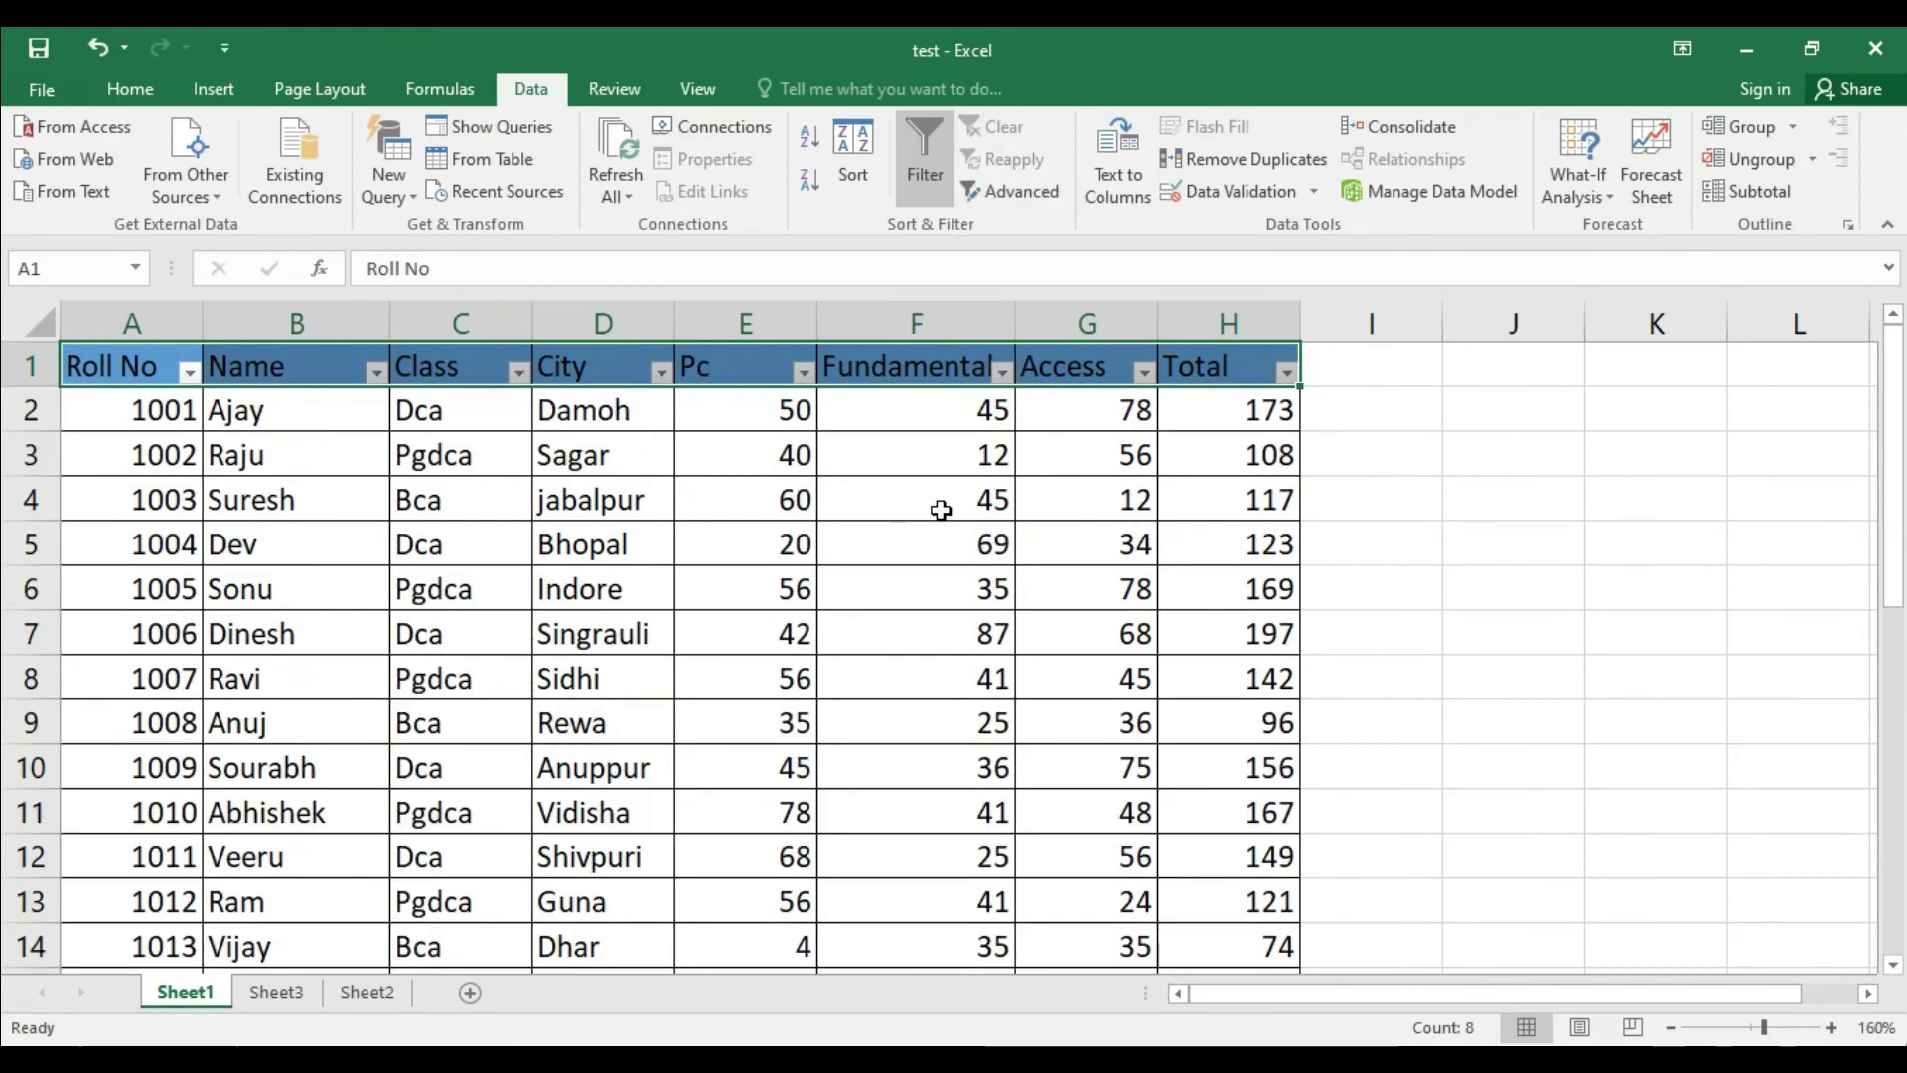
key("ctrl+z")
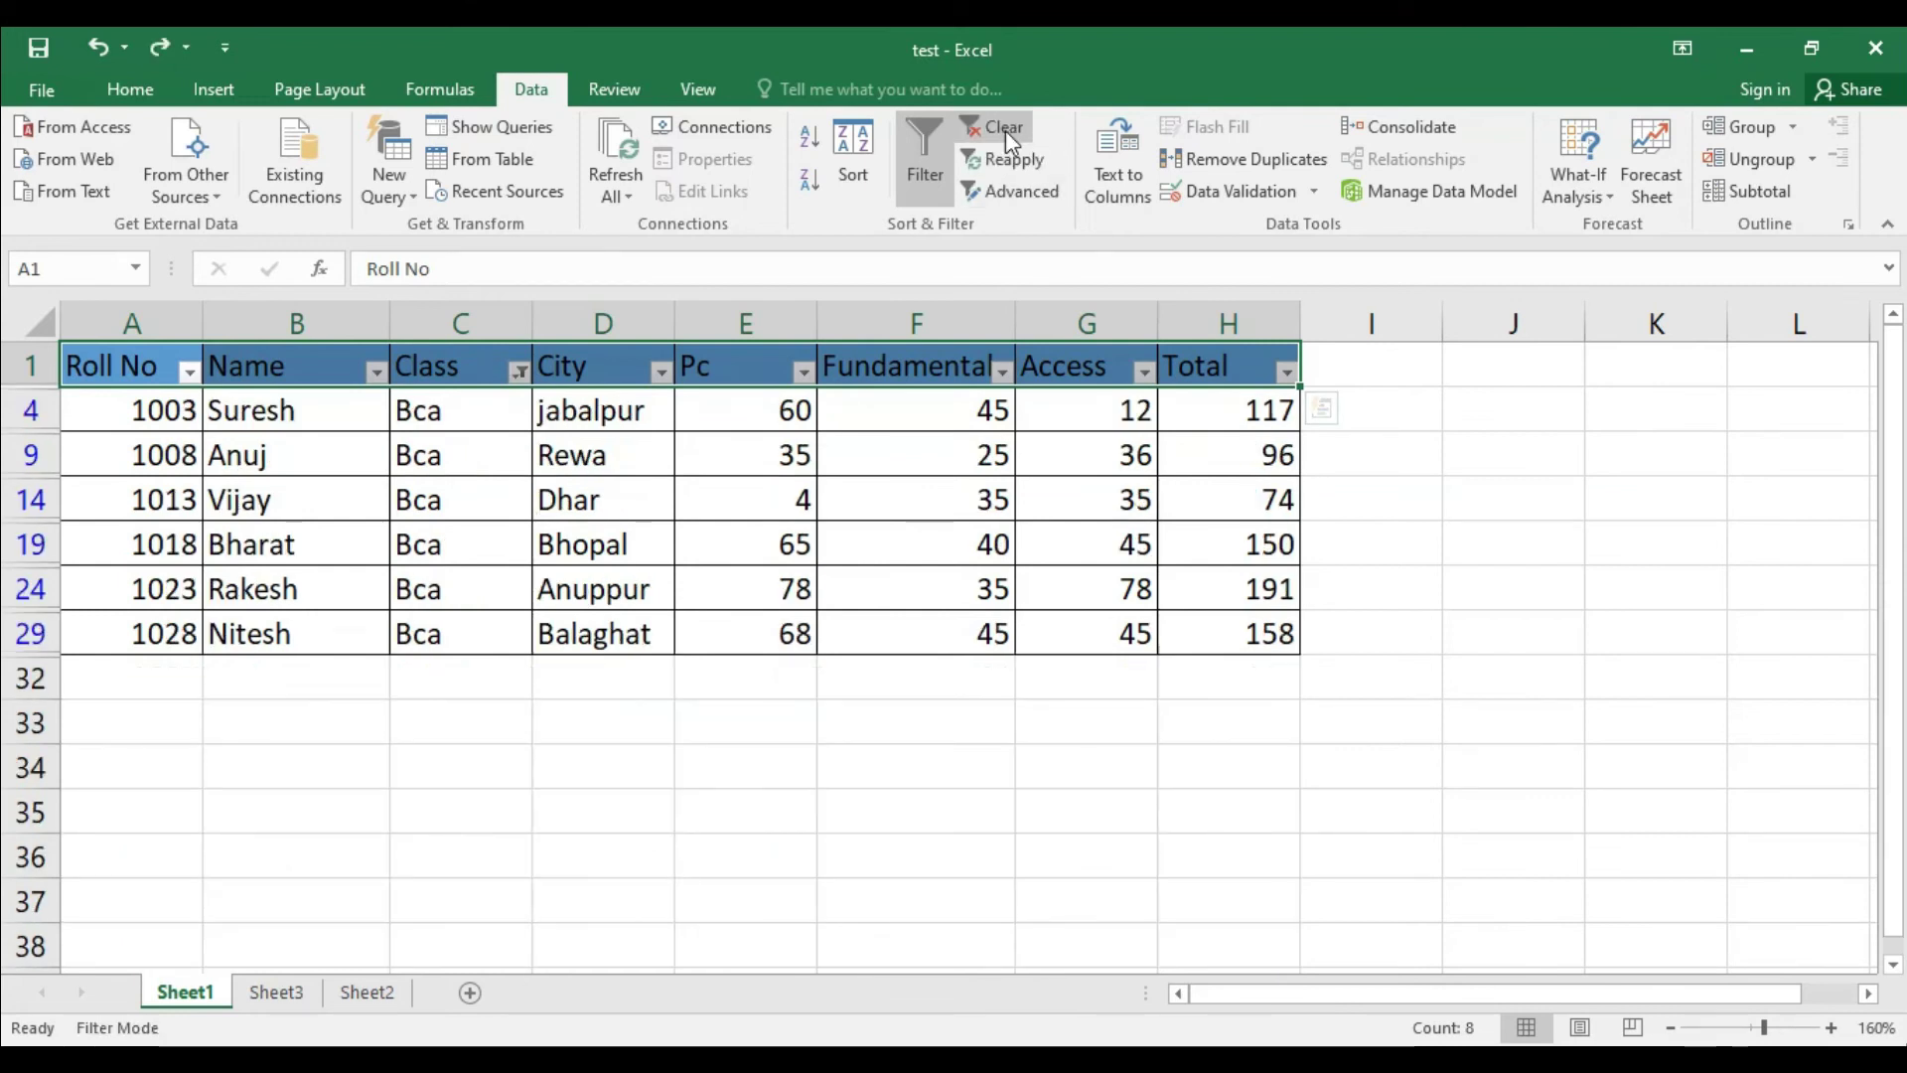
left_click(999, 125)
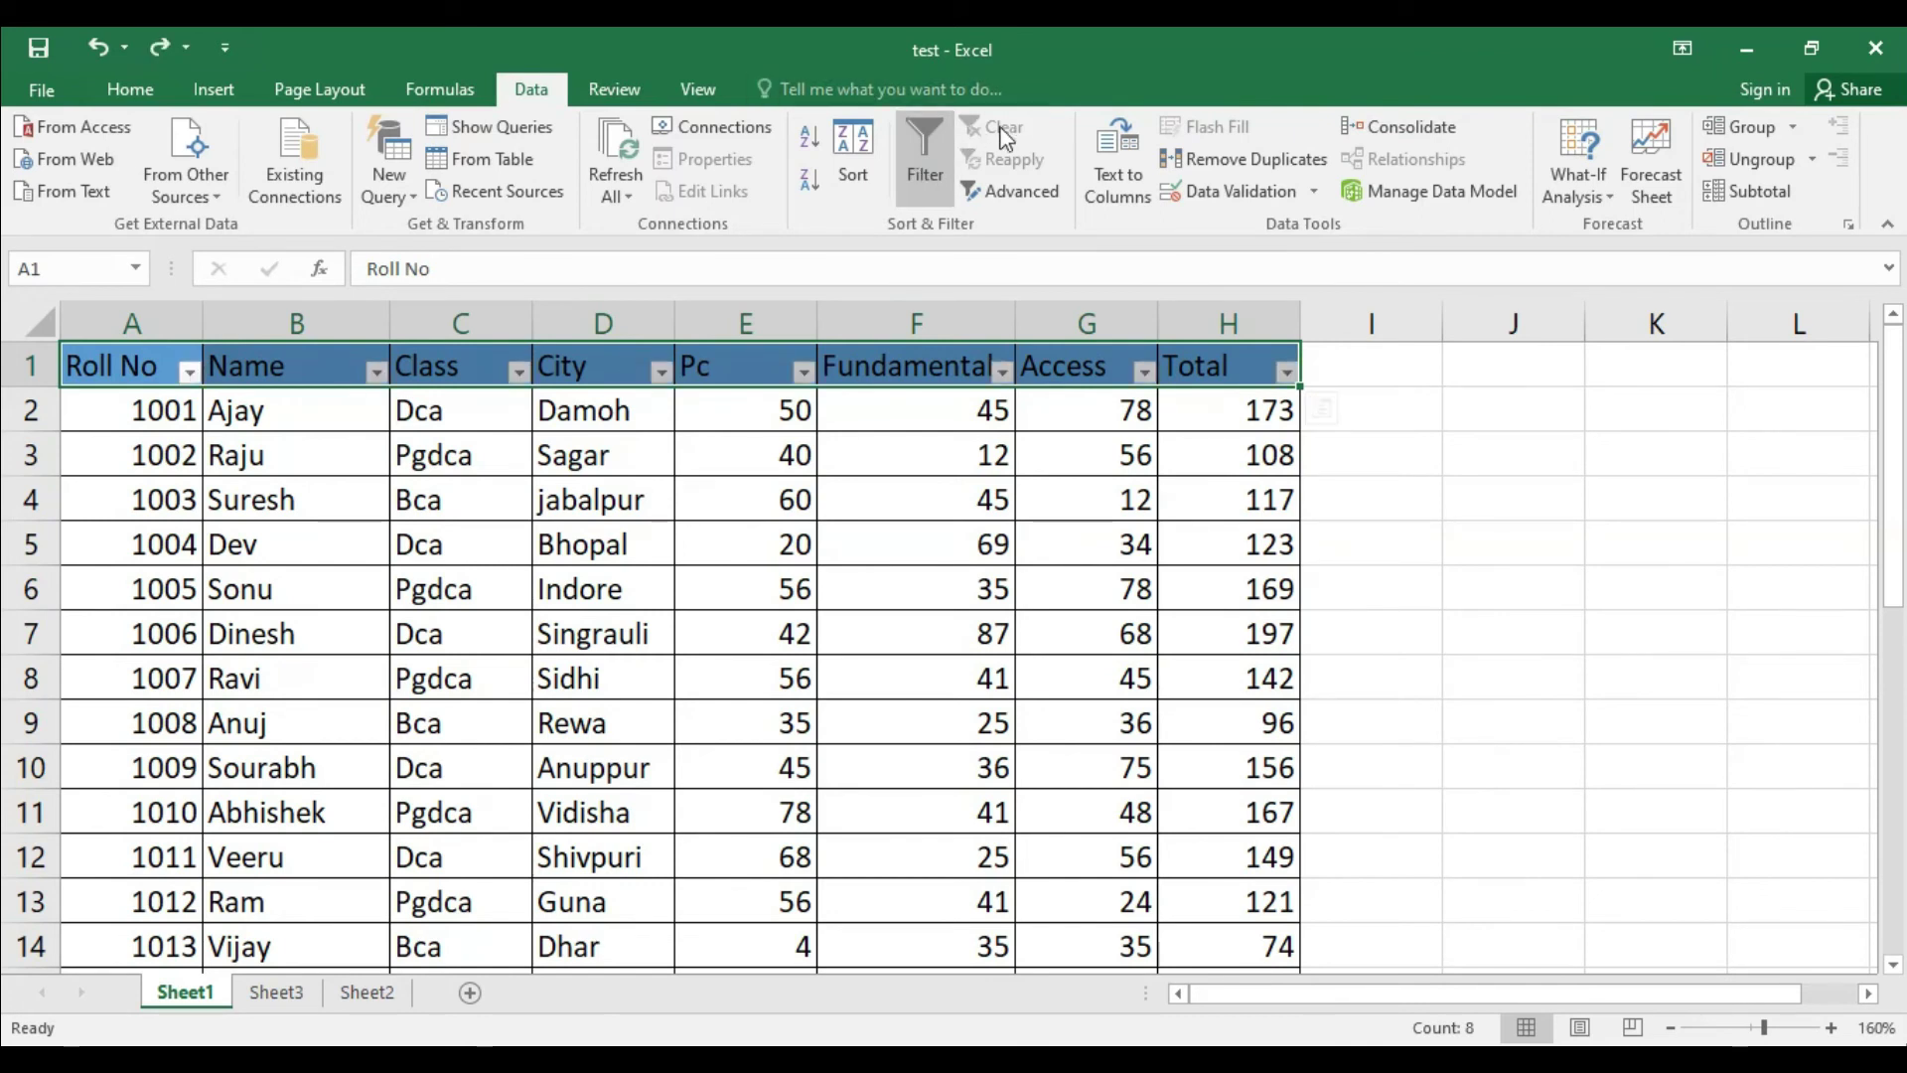
- Filter the Class column to show only the Dca students
left_click(517, 372)
left_click(280, 646)
left_click(260, 688)
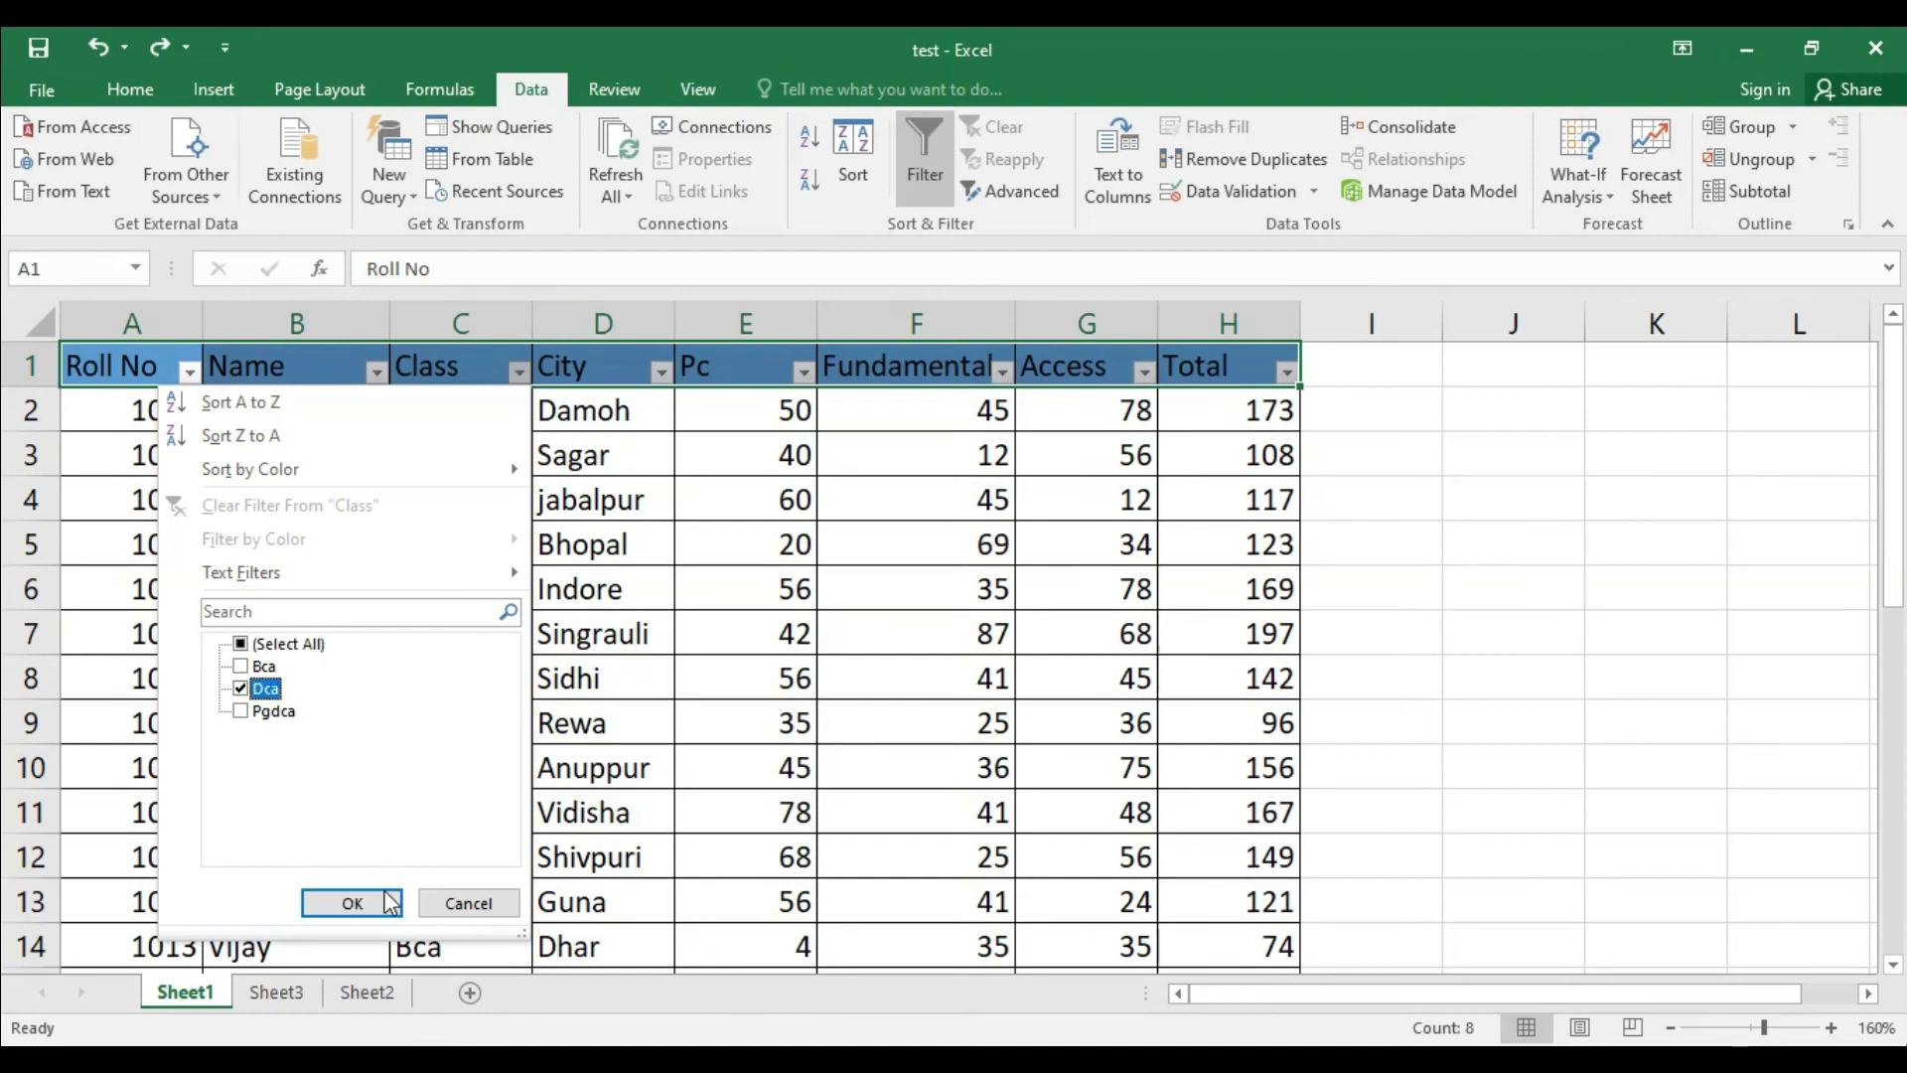
left_click(352, 903)
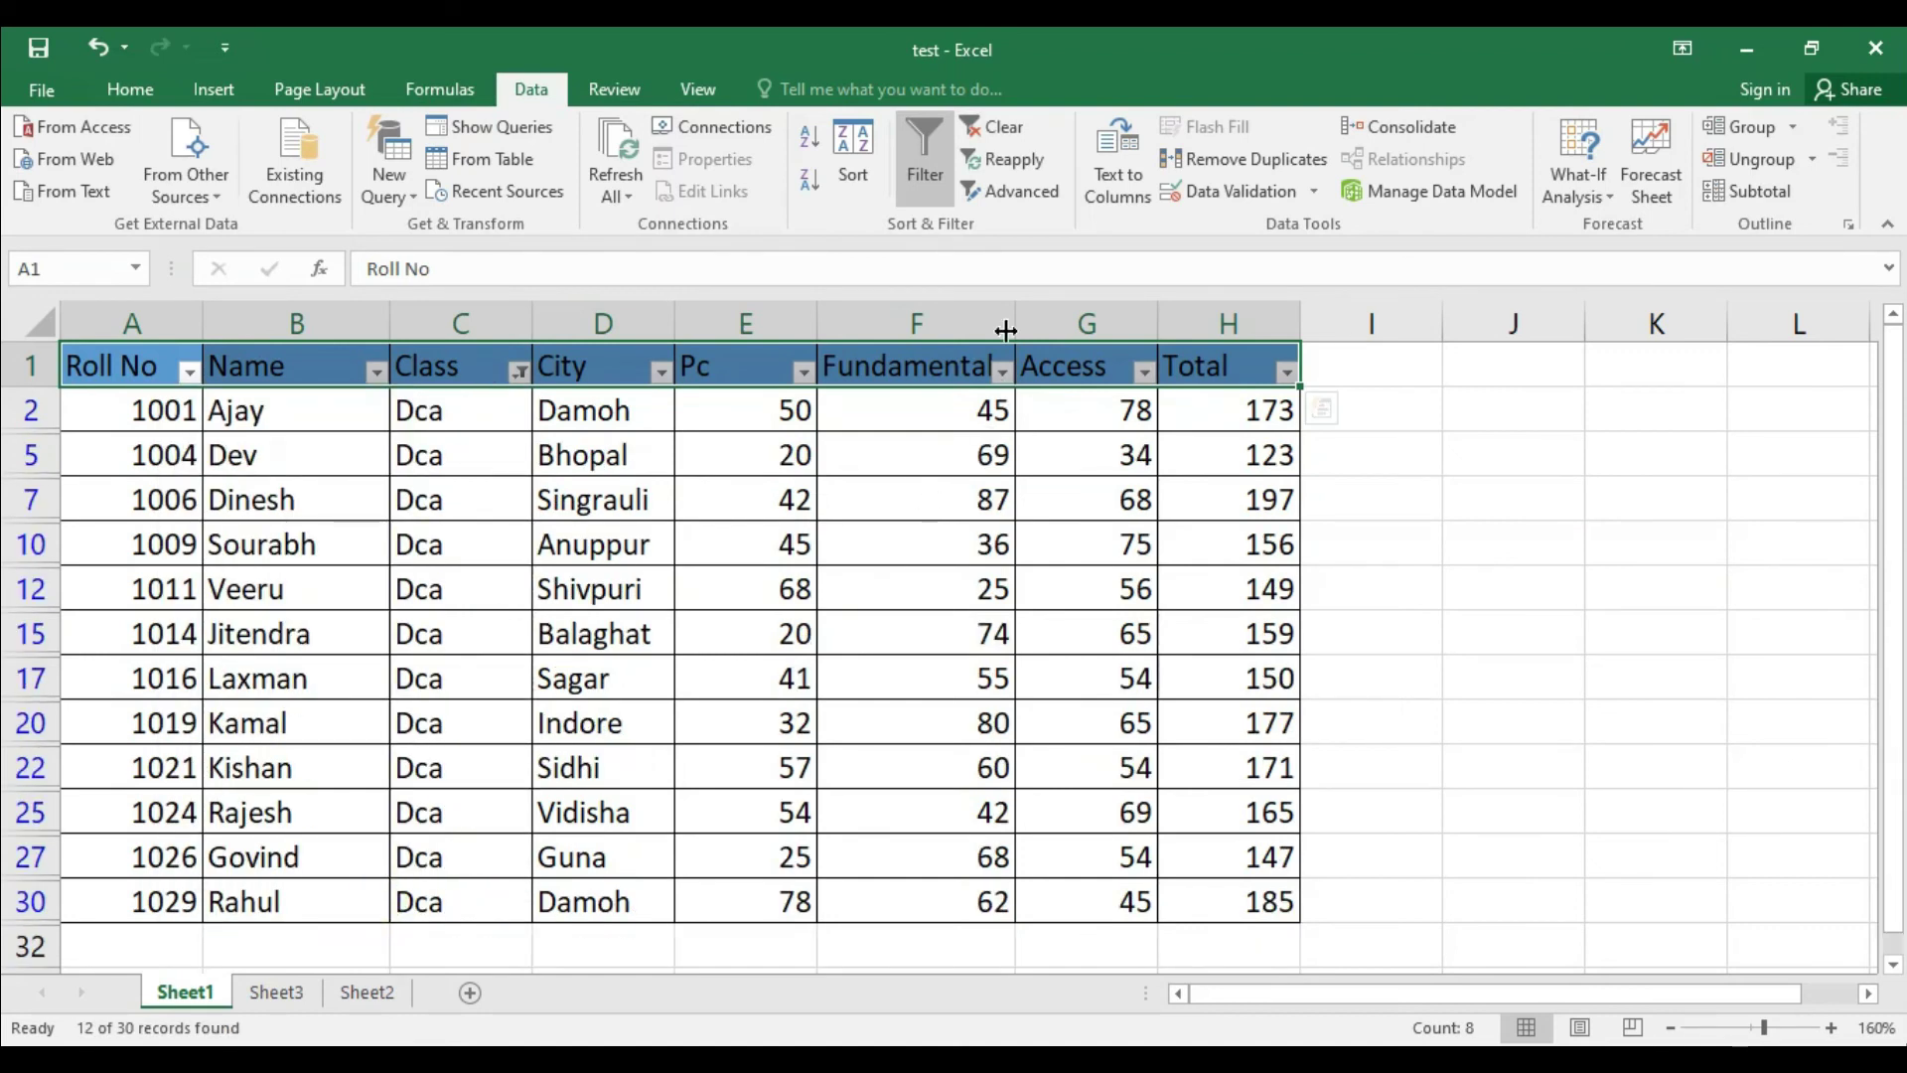
- Clear the Class filter, and filter the column again to show only the Dca students
left_click(1011, 132)
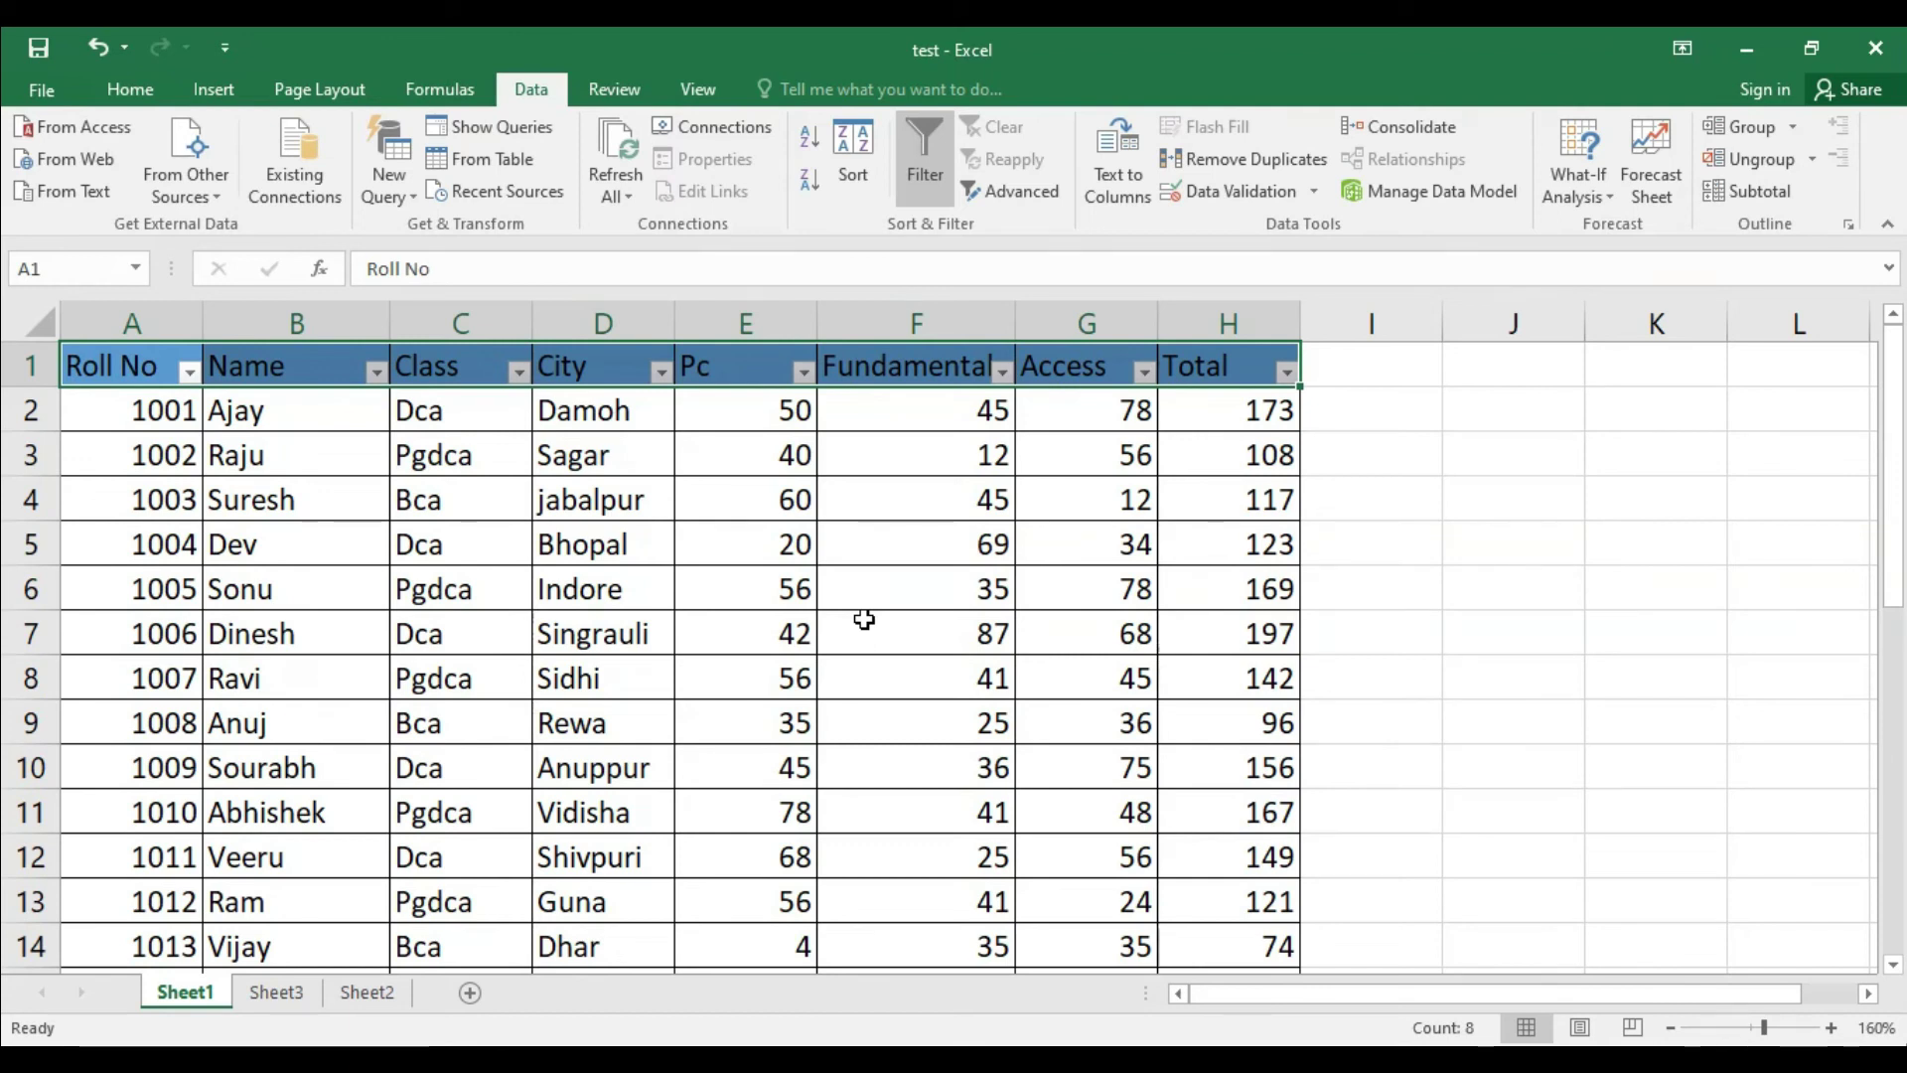
key("ctrl+q")
left_click(517, 371)
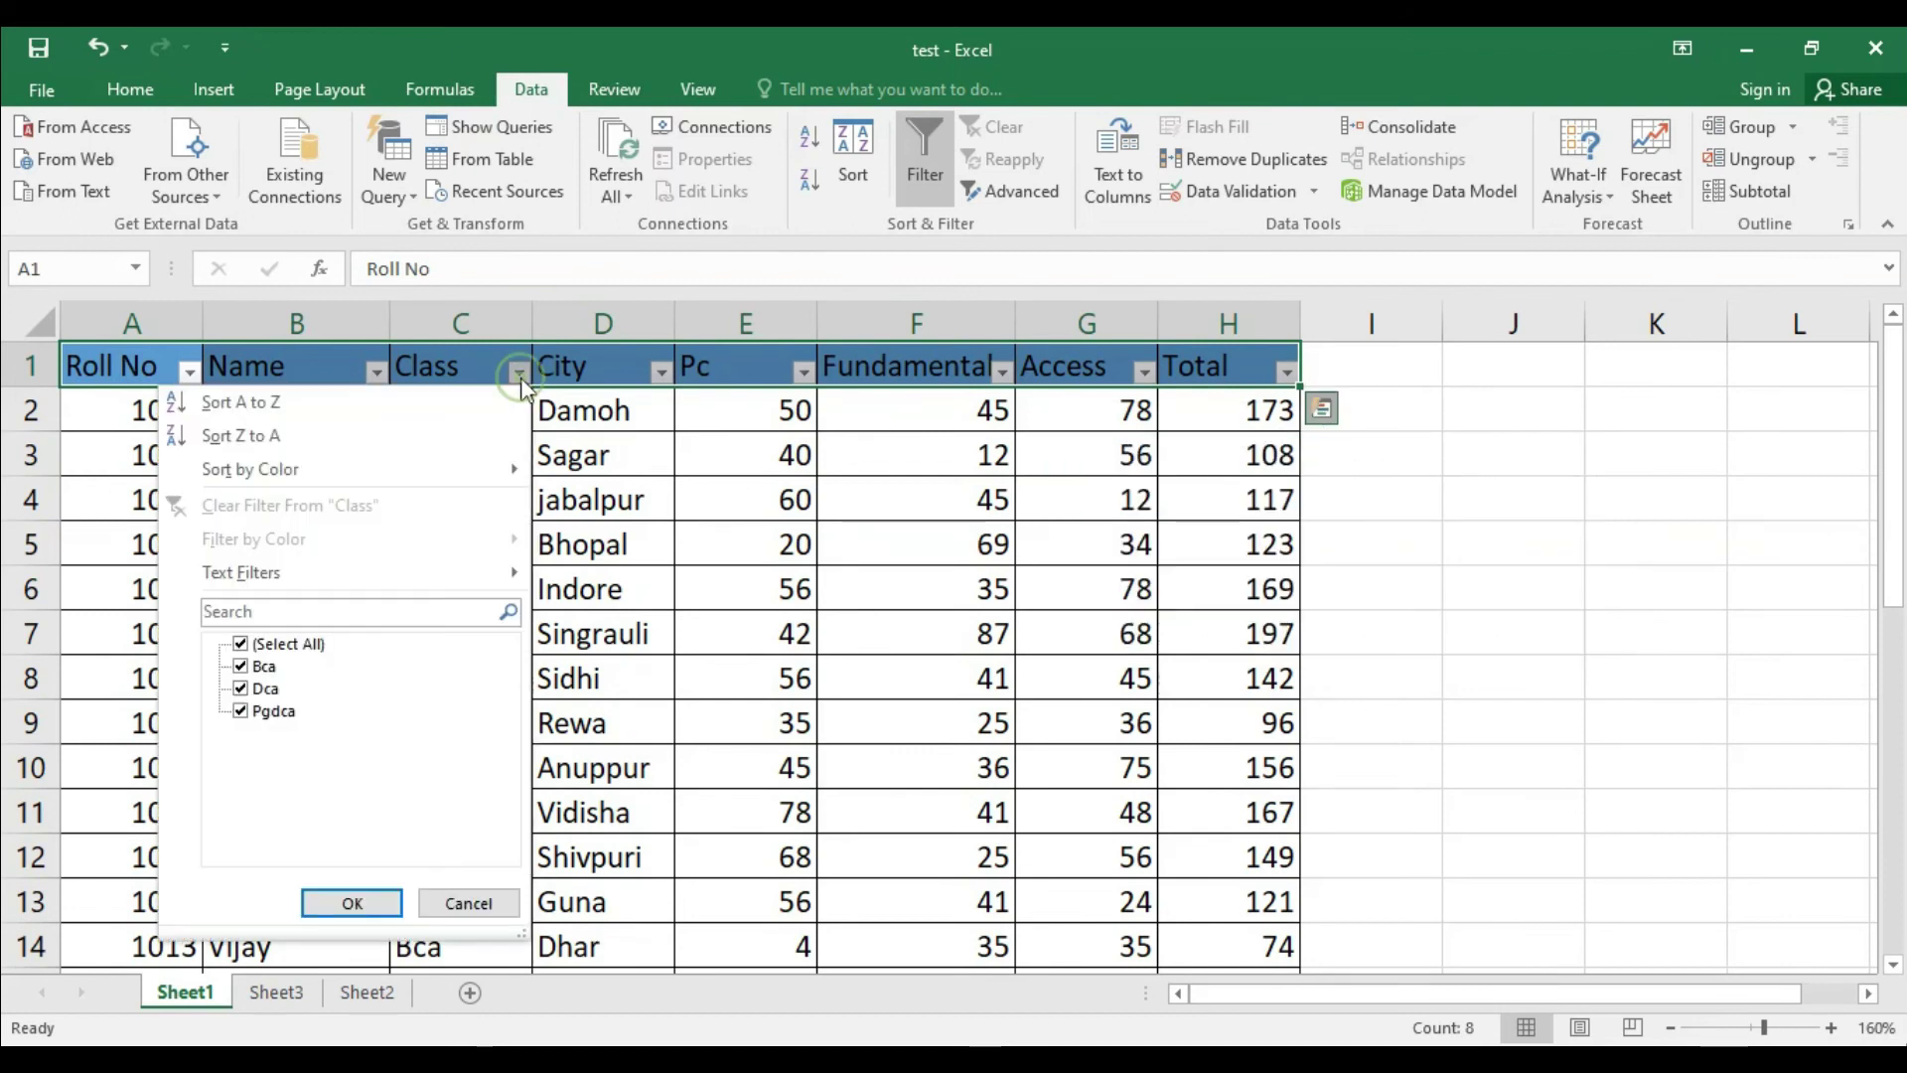
left_click(314, 645)
left_click(263, 689)
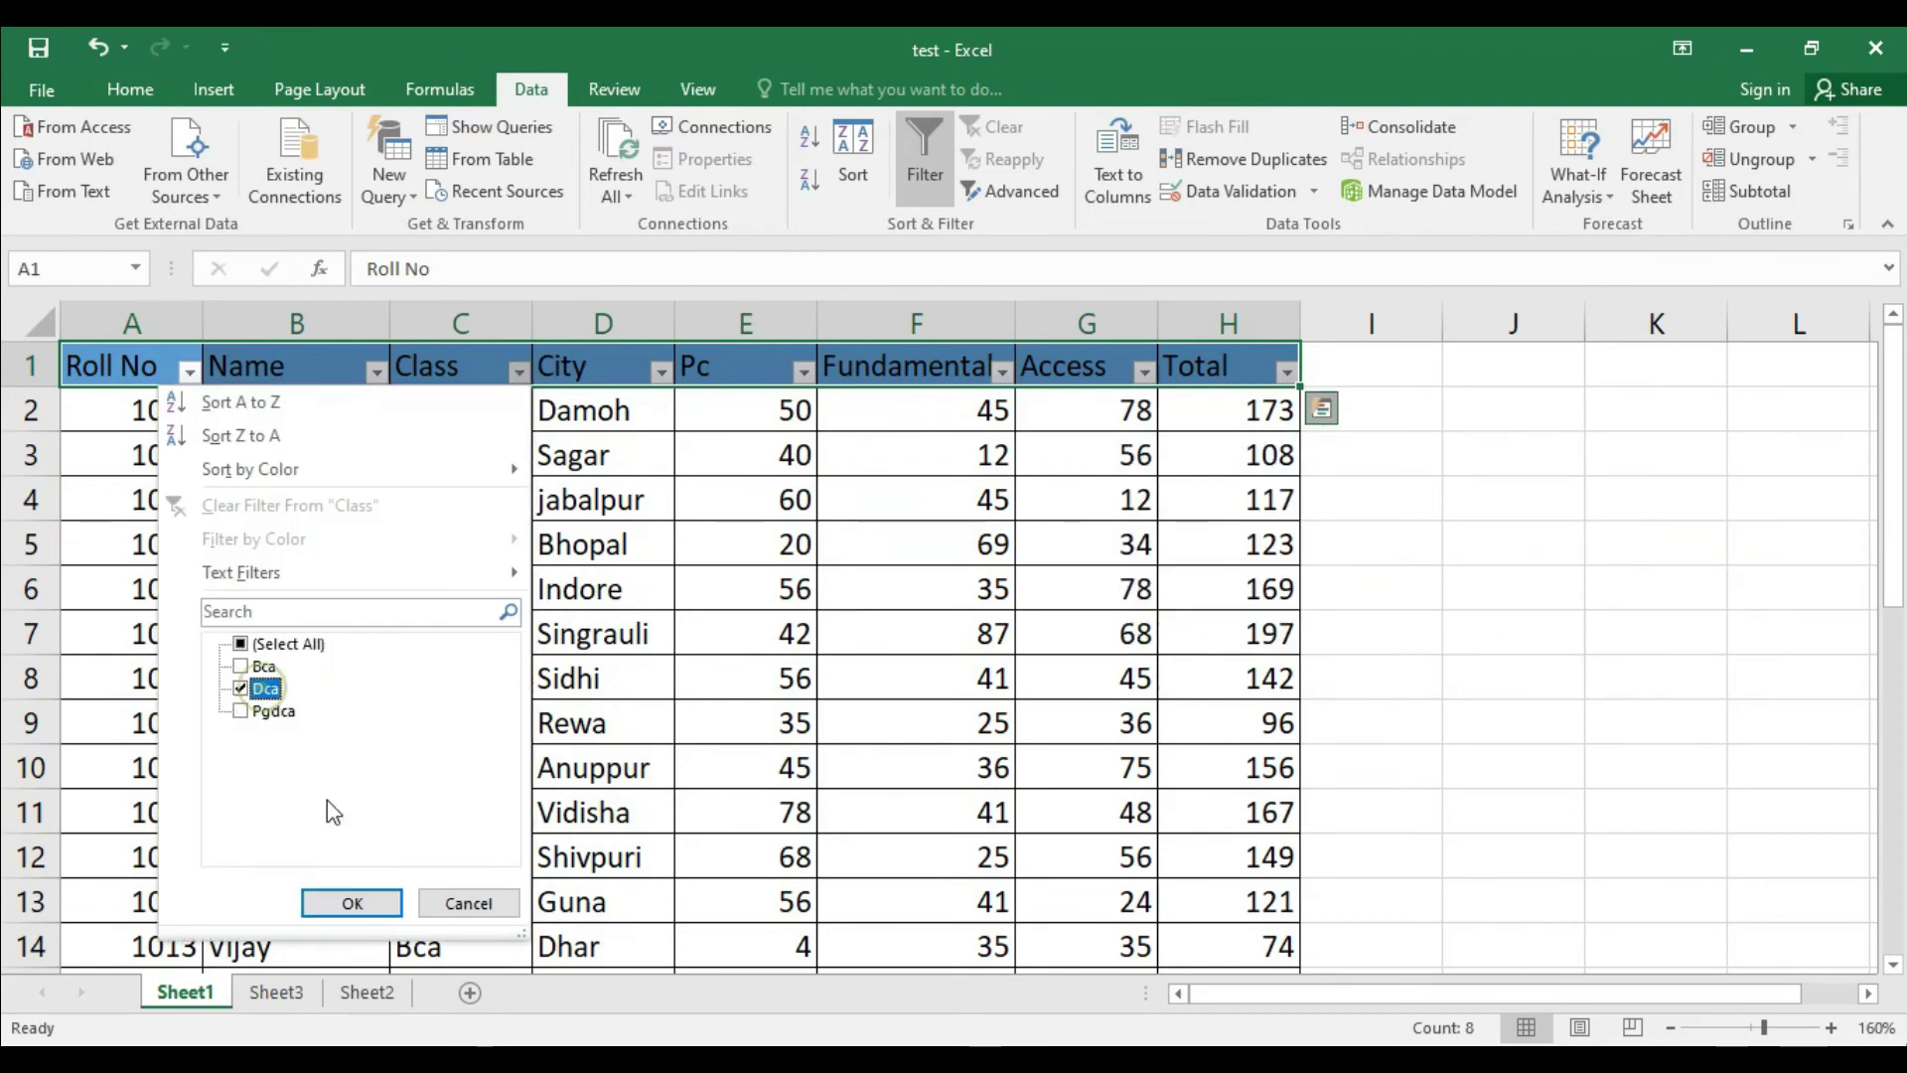
left_click(351, 902)
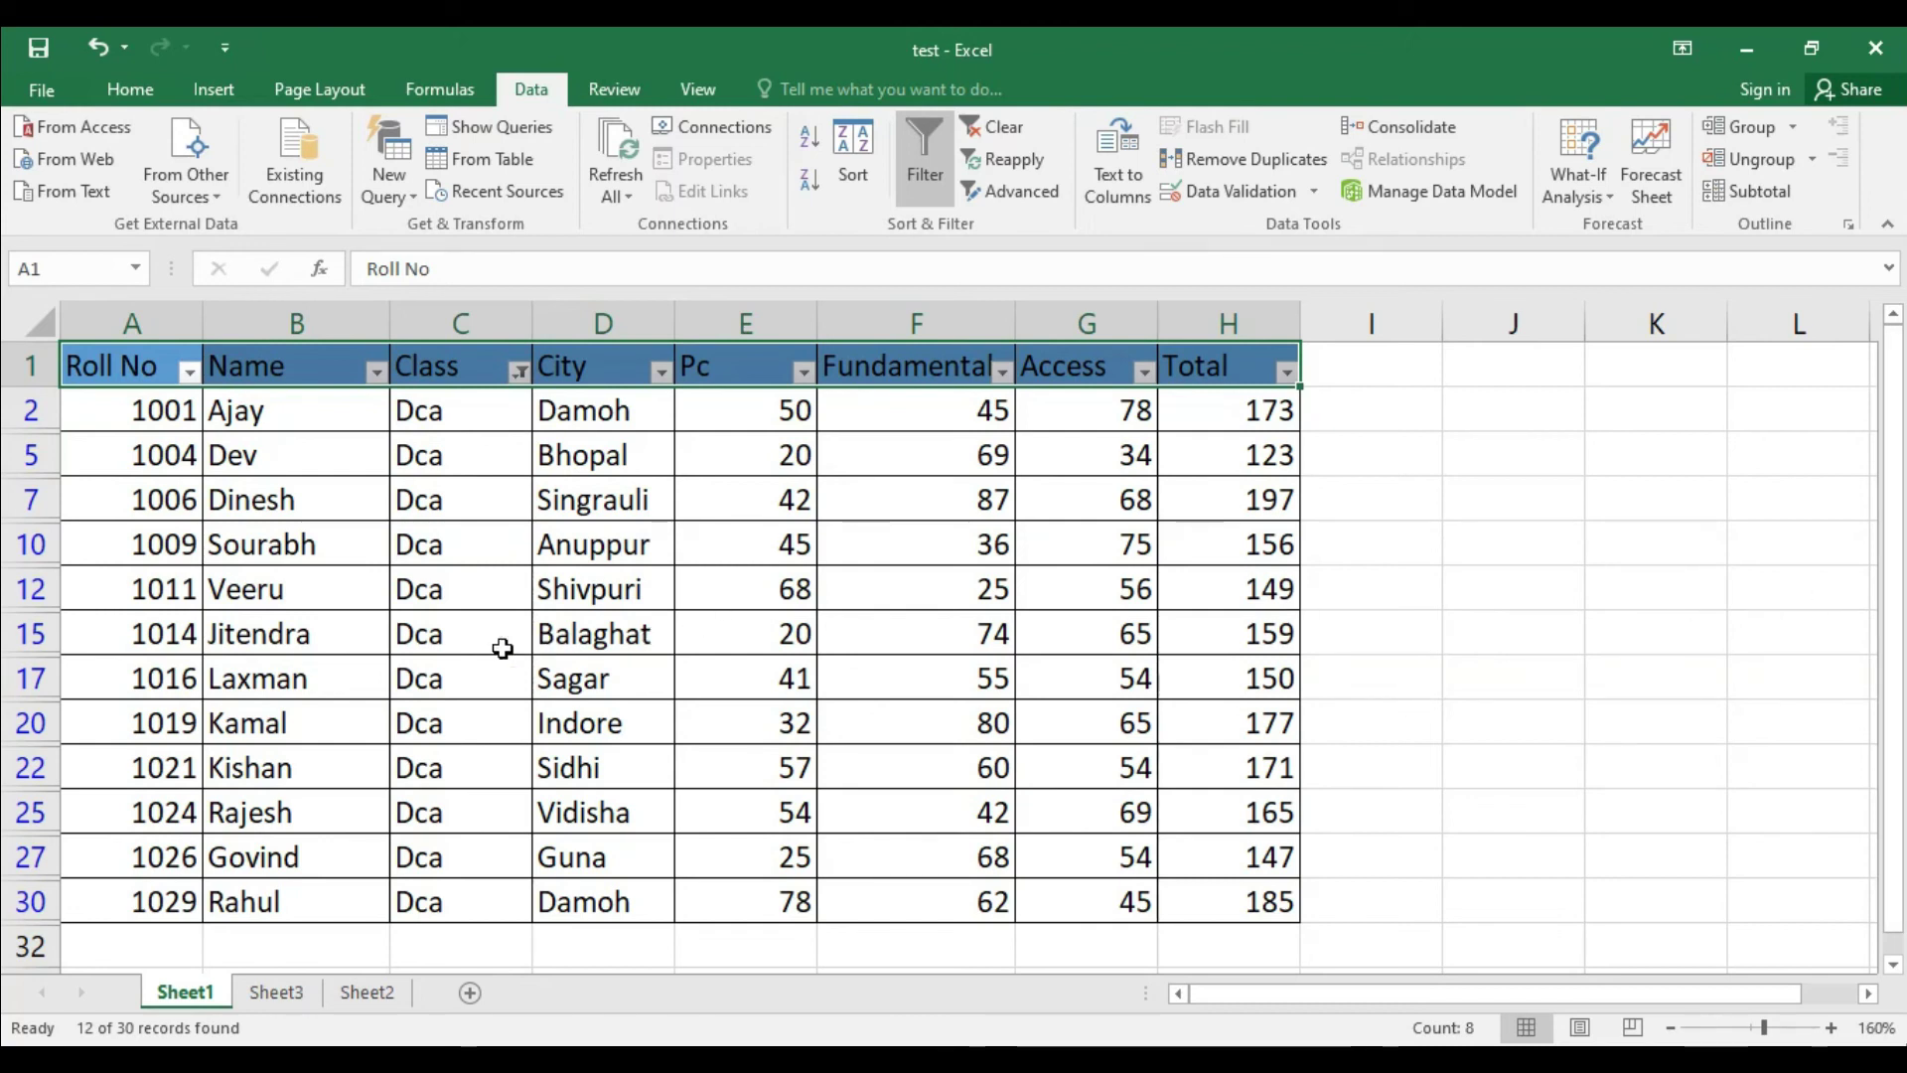
- Change the Class entry in cell C15 to Bca and reapply the filter to the table
left_click(303, 639)
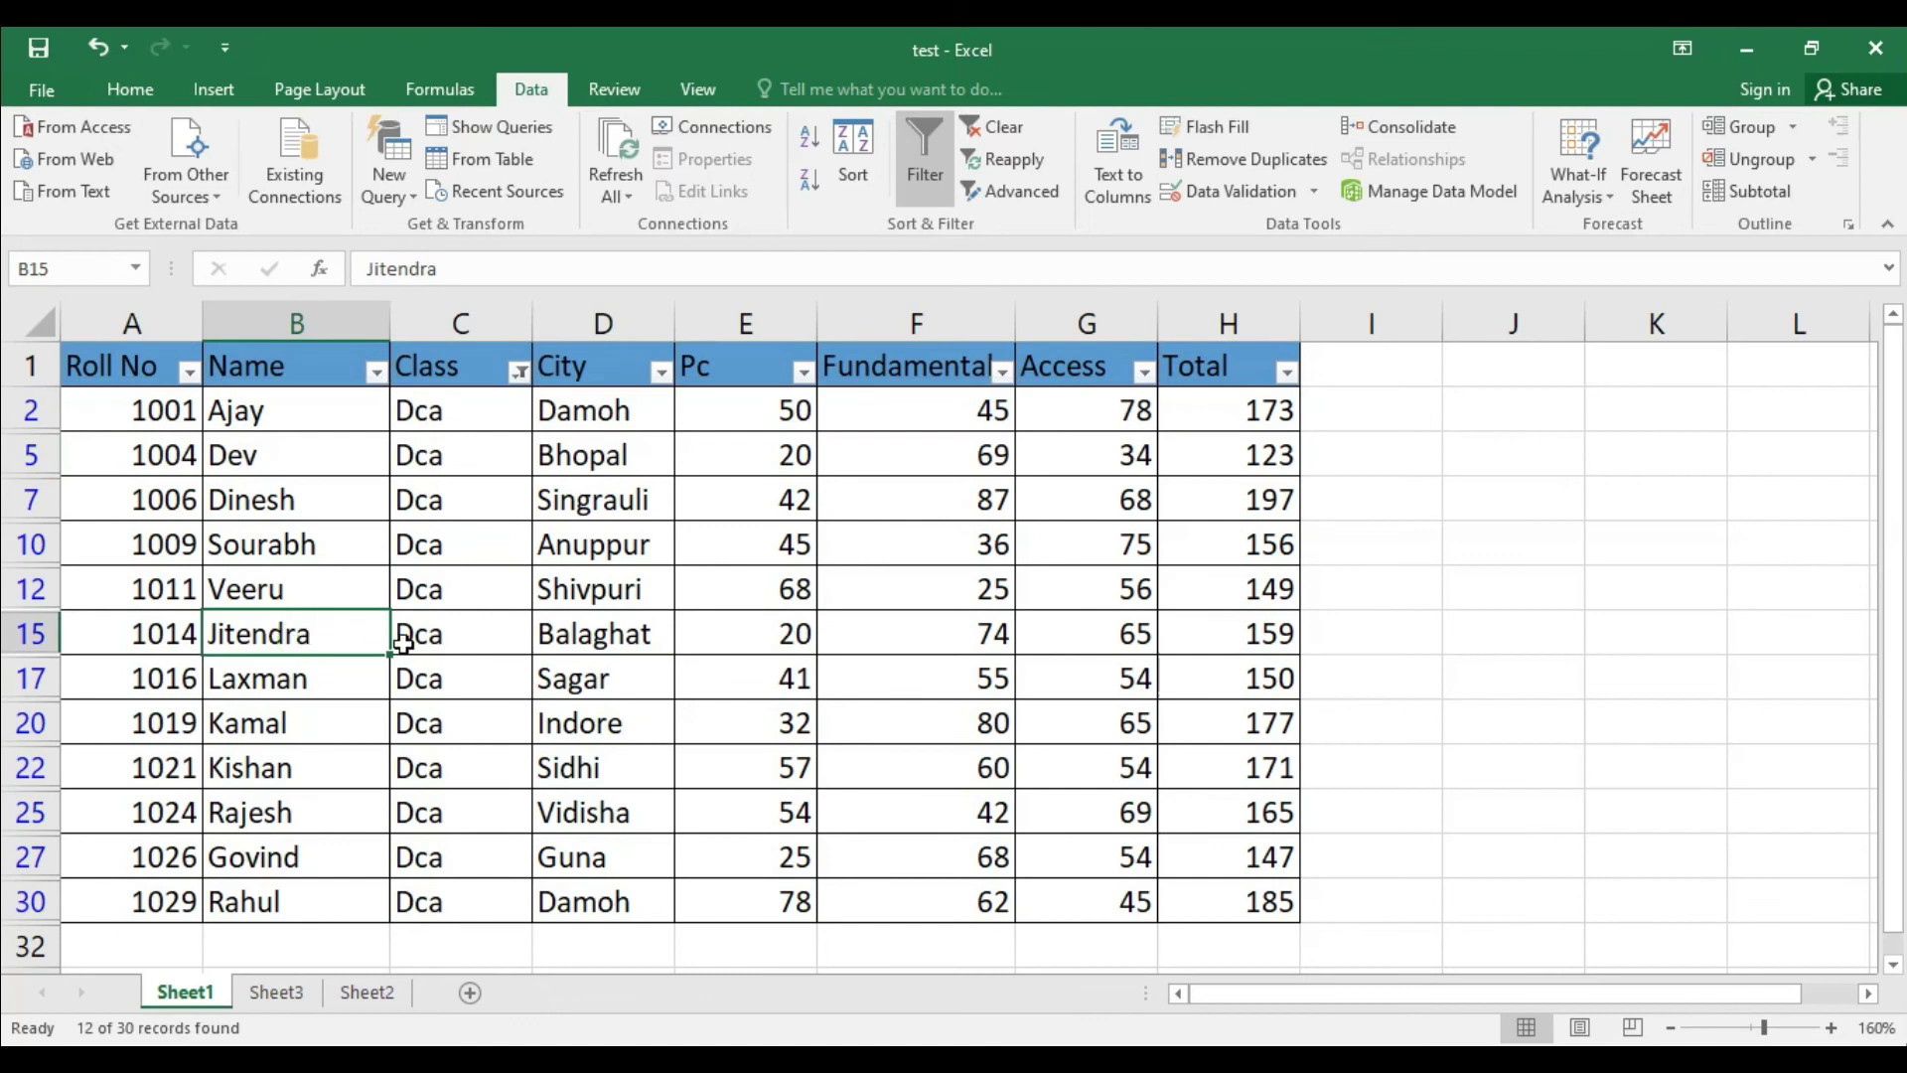
left_click(449, 636)
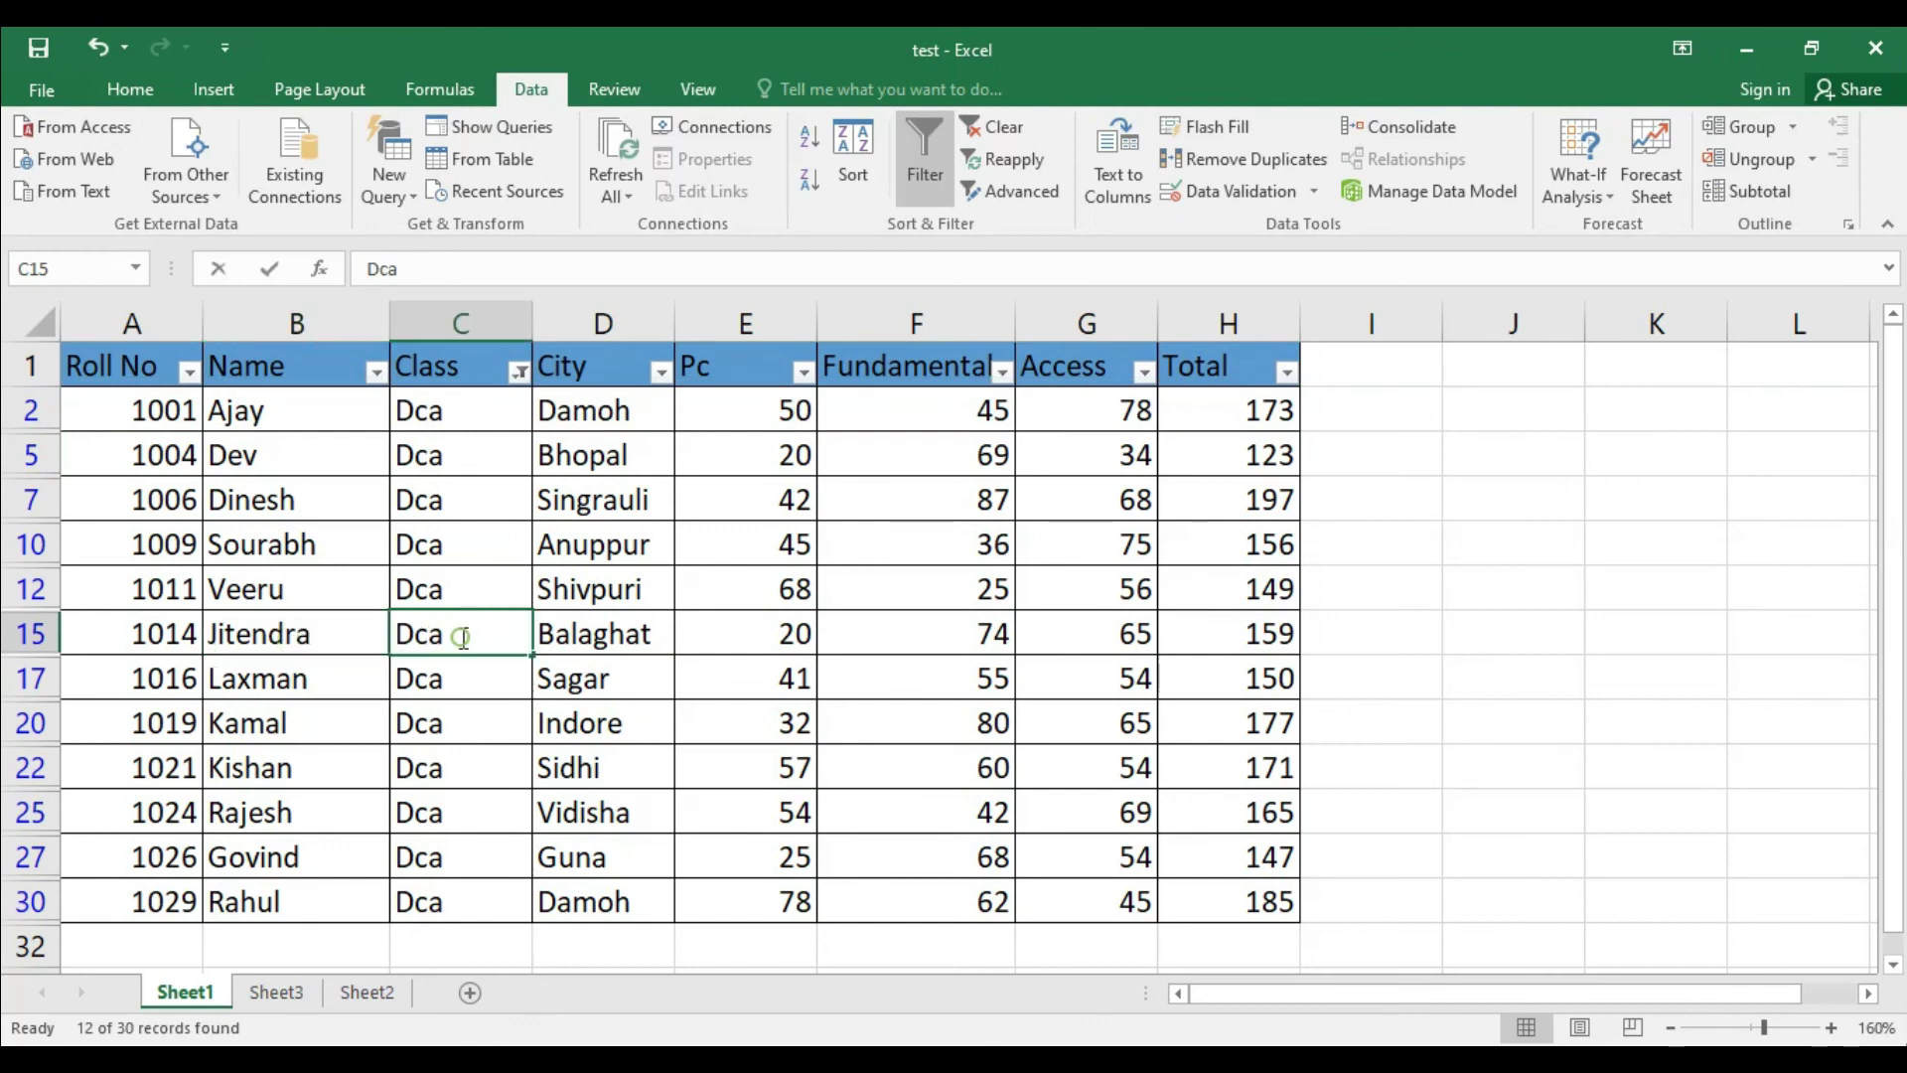
double_click(463, 636)
key("BackSpace")
key("BackSpace")
key("BackSpace")
type("BCa")
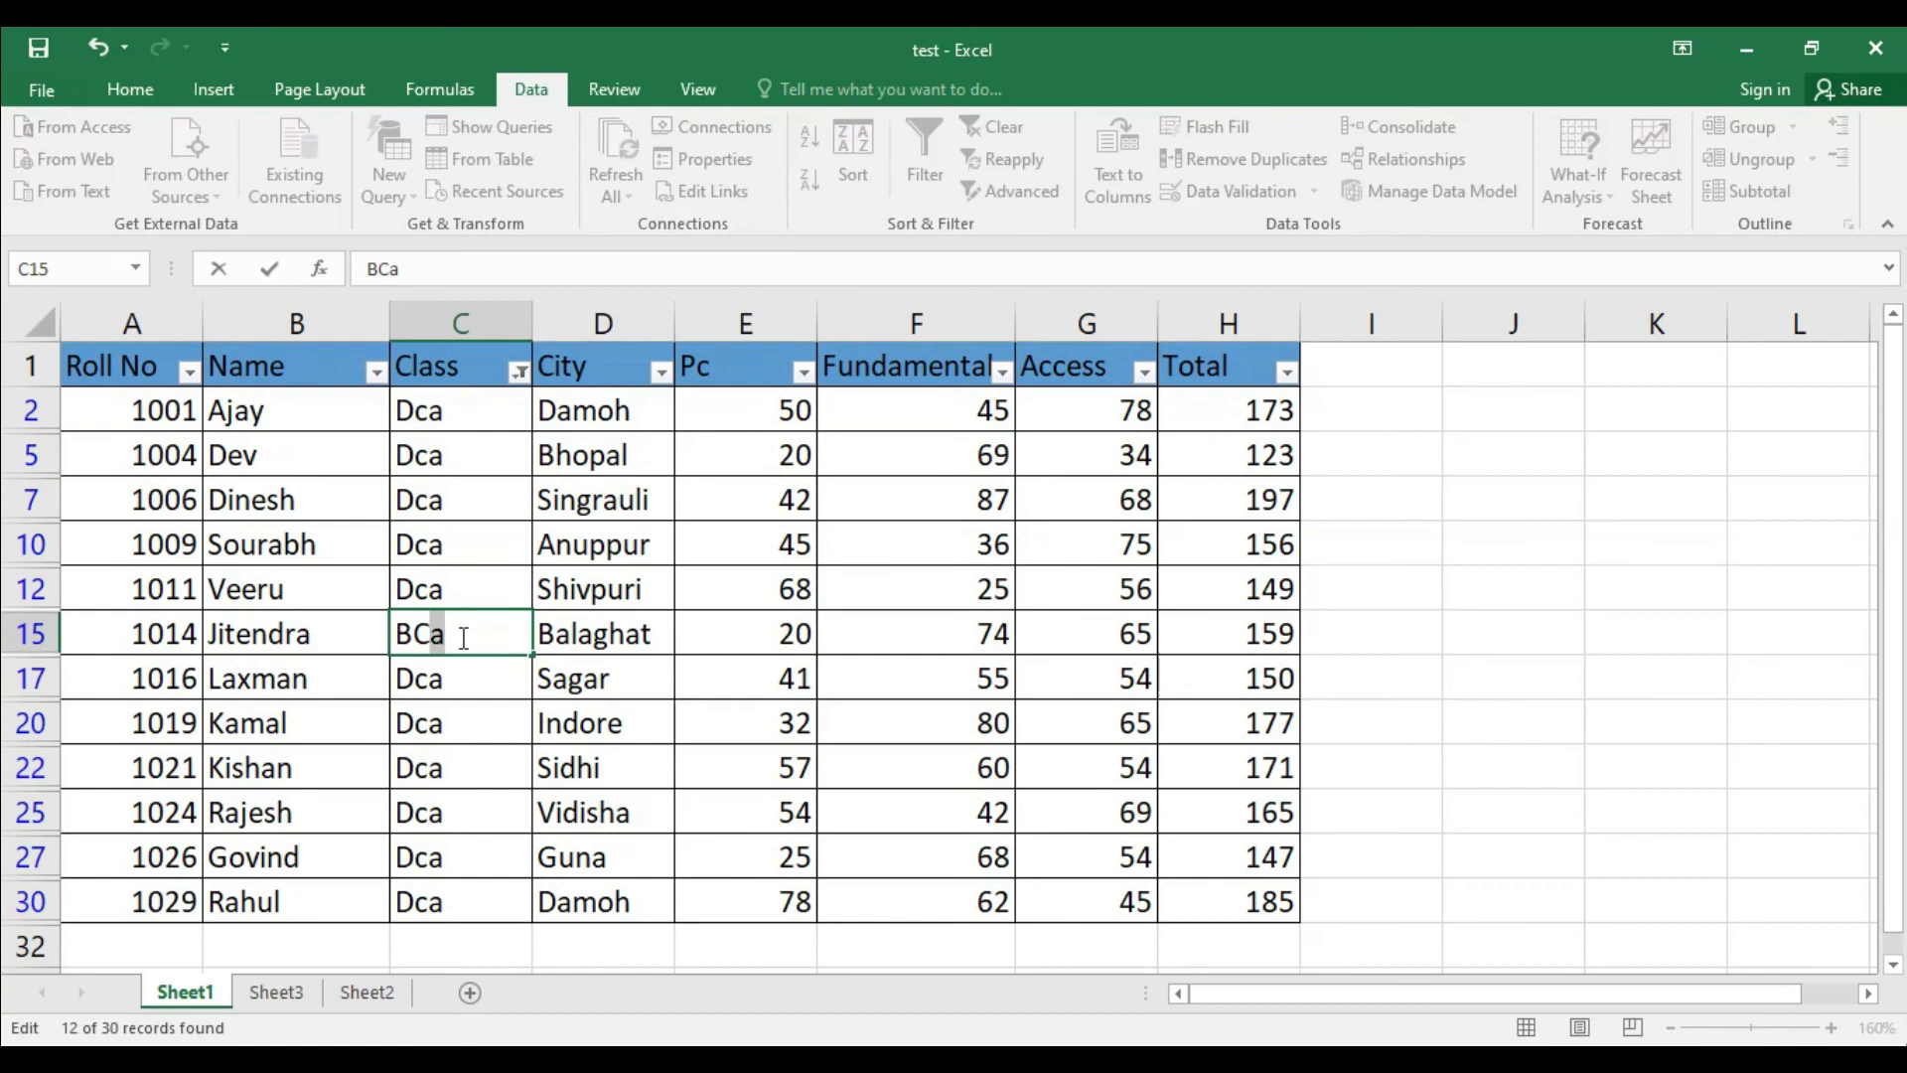
key("BackSpace")
key("BackSpace")
type("ca")
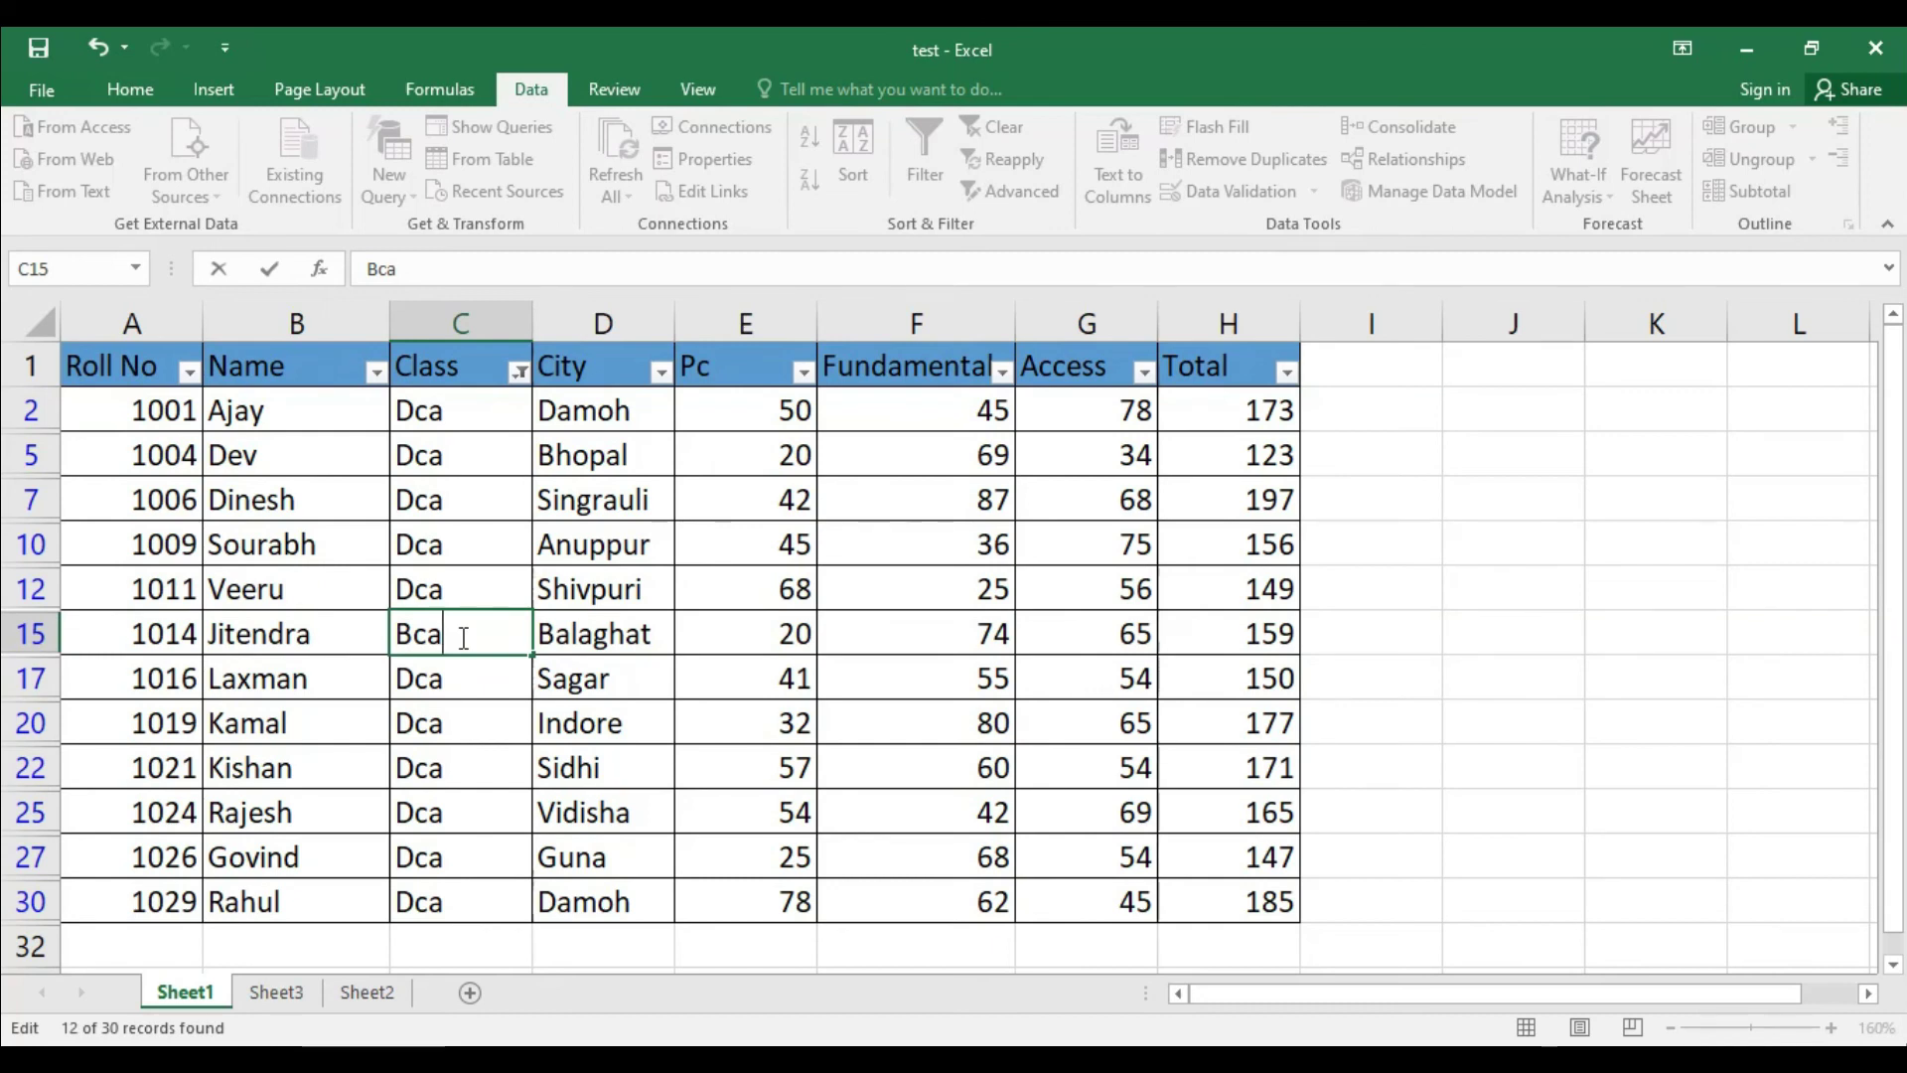
key("Return")
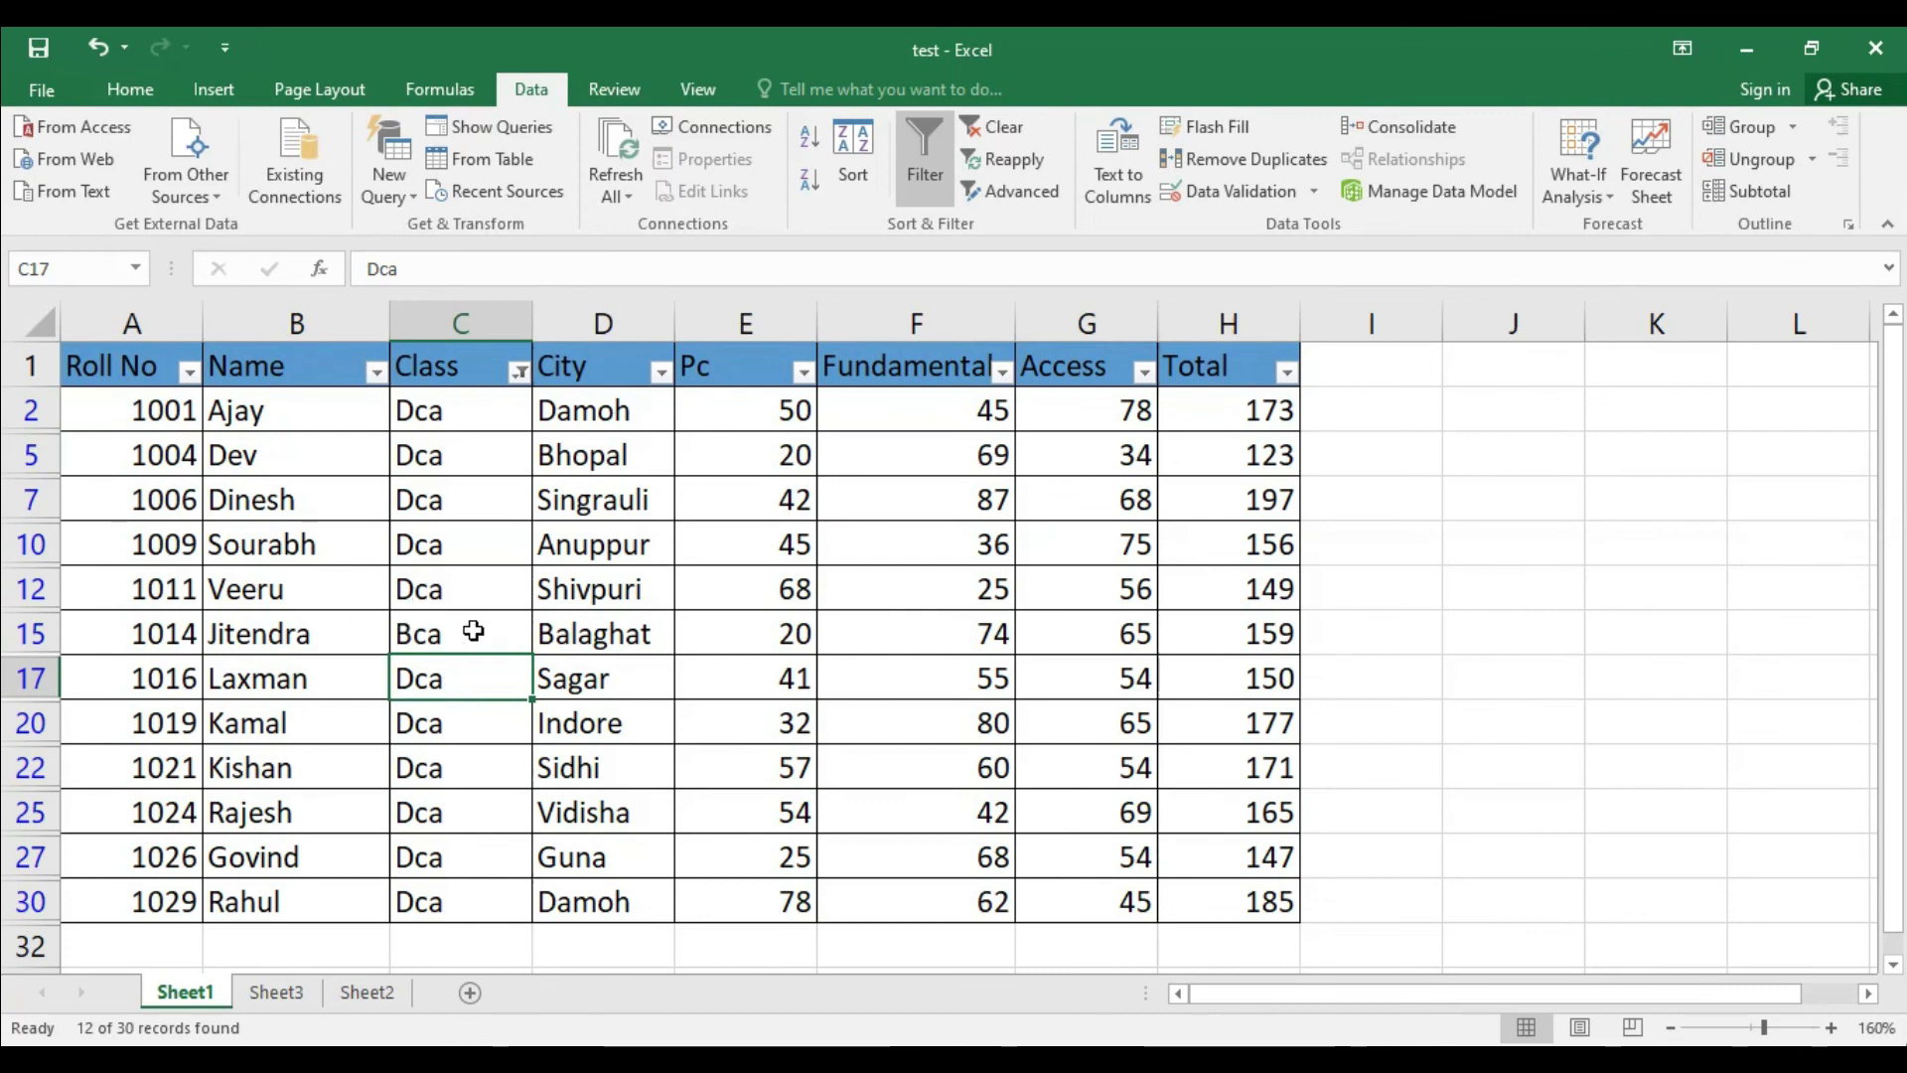
left_click(1022, 157)
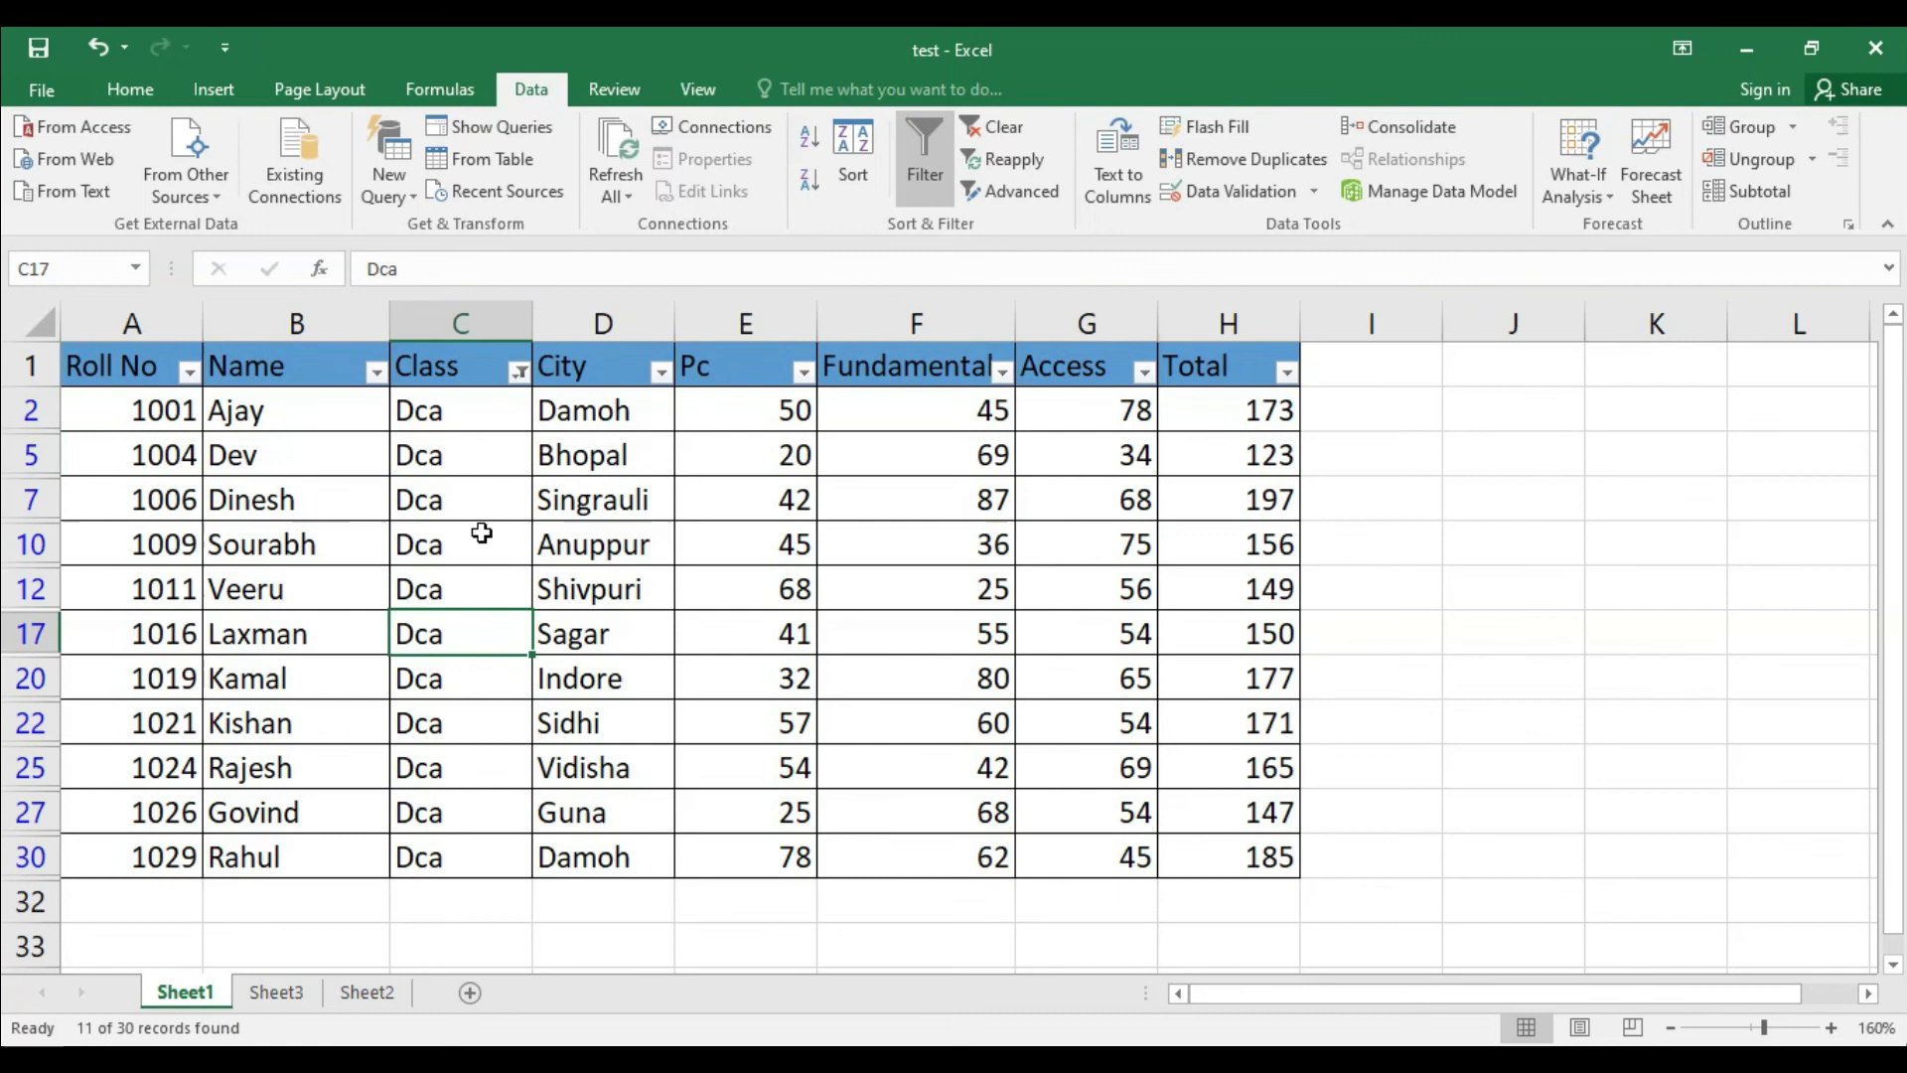
- Change the Class entry in cell C7 to Pgdca and deselect it by selecting an empty cell outside the table
left_click(452, 505)
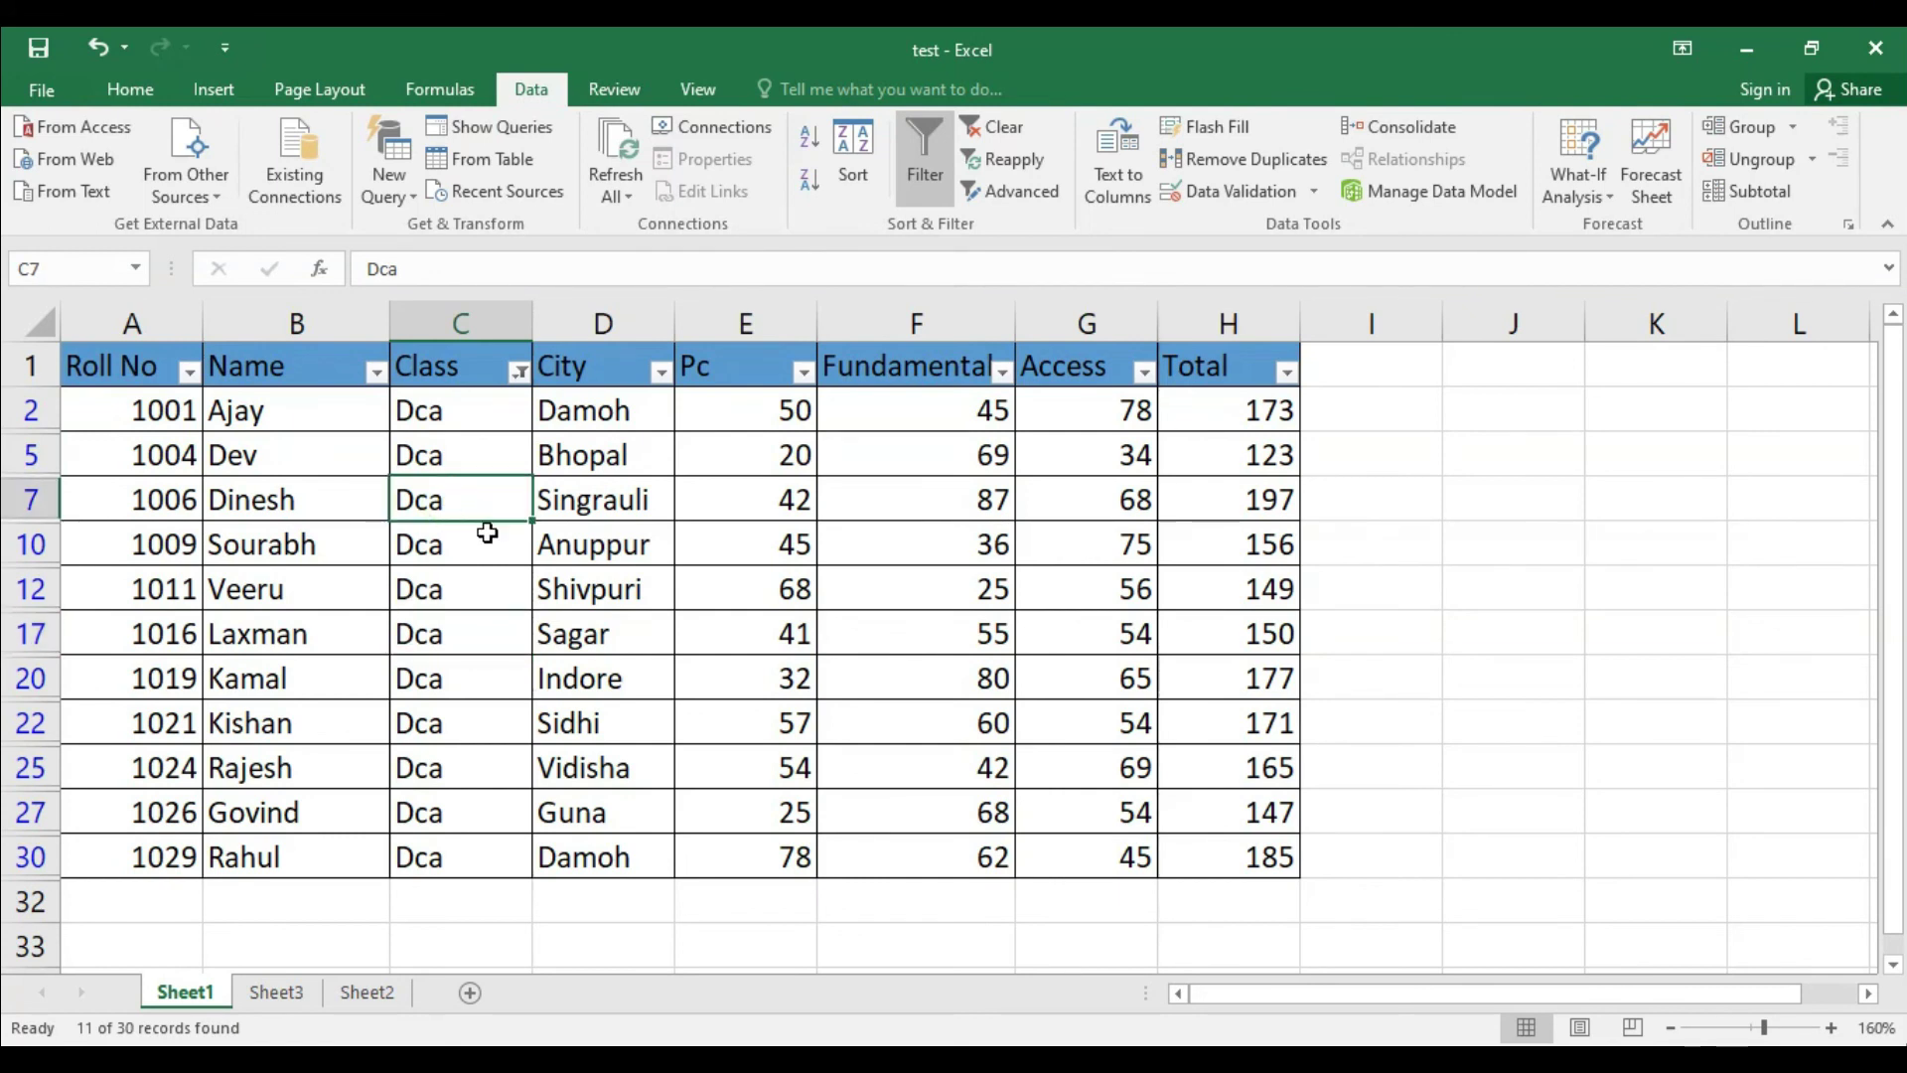
double_click(475, 502)
key("BackSpace")
key("BackSpace")
key("BackSpace")
type("Pgdca")
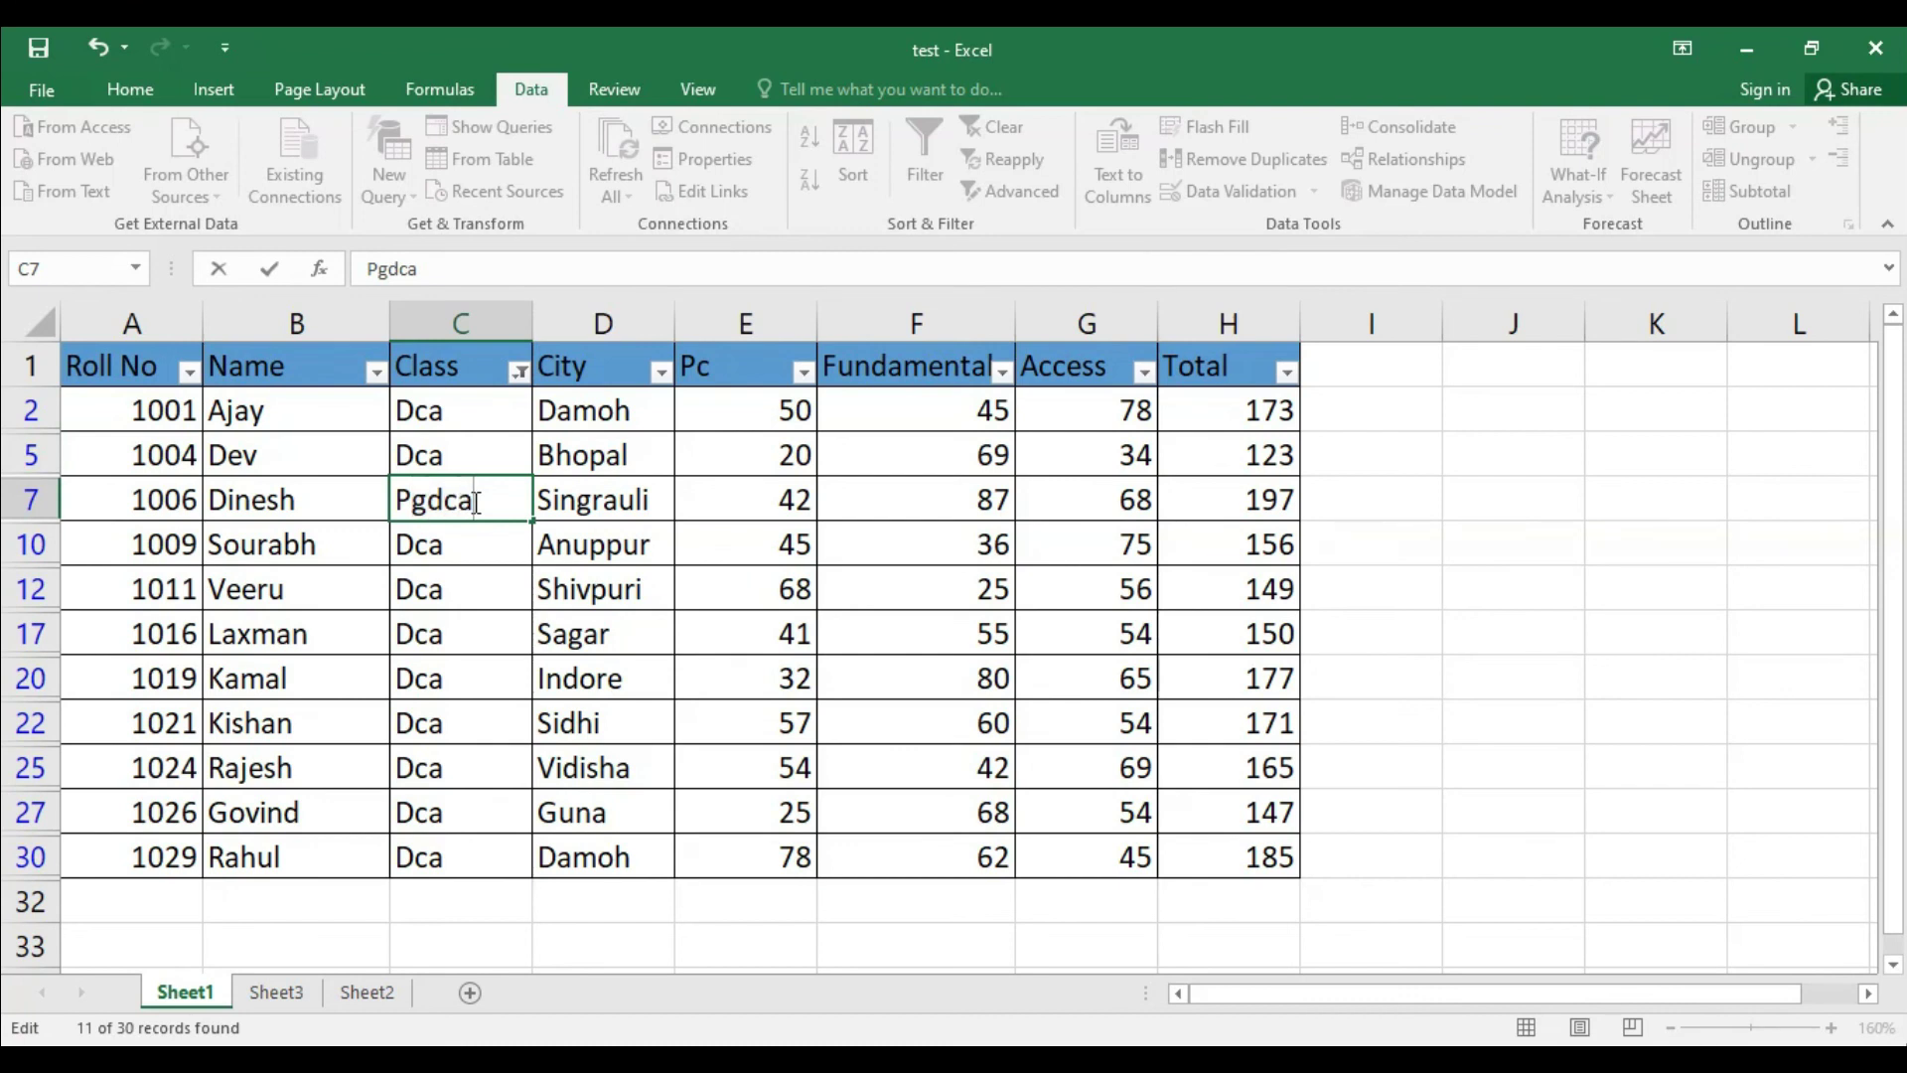
key("Return")
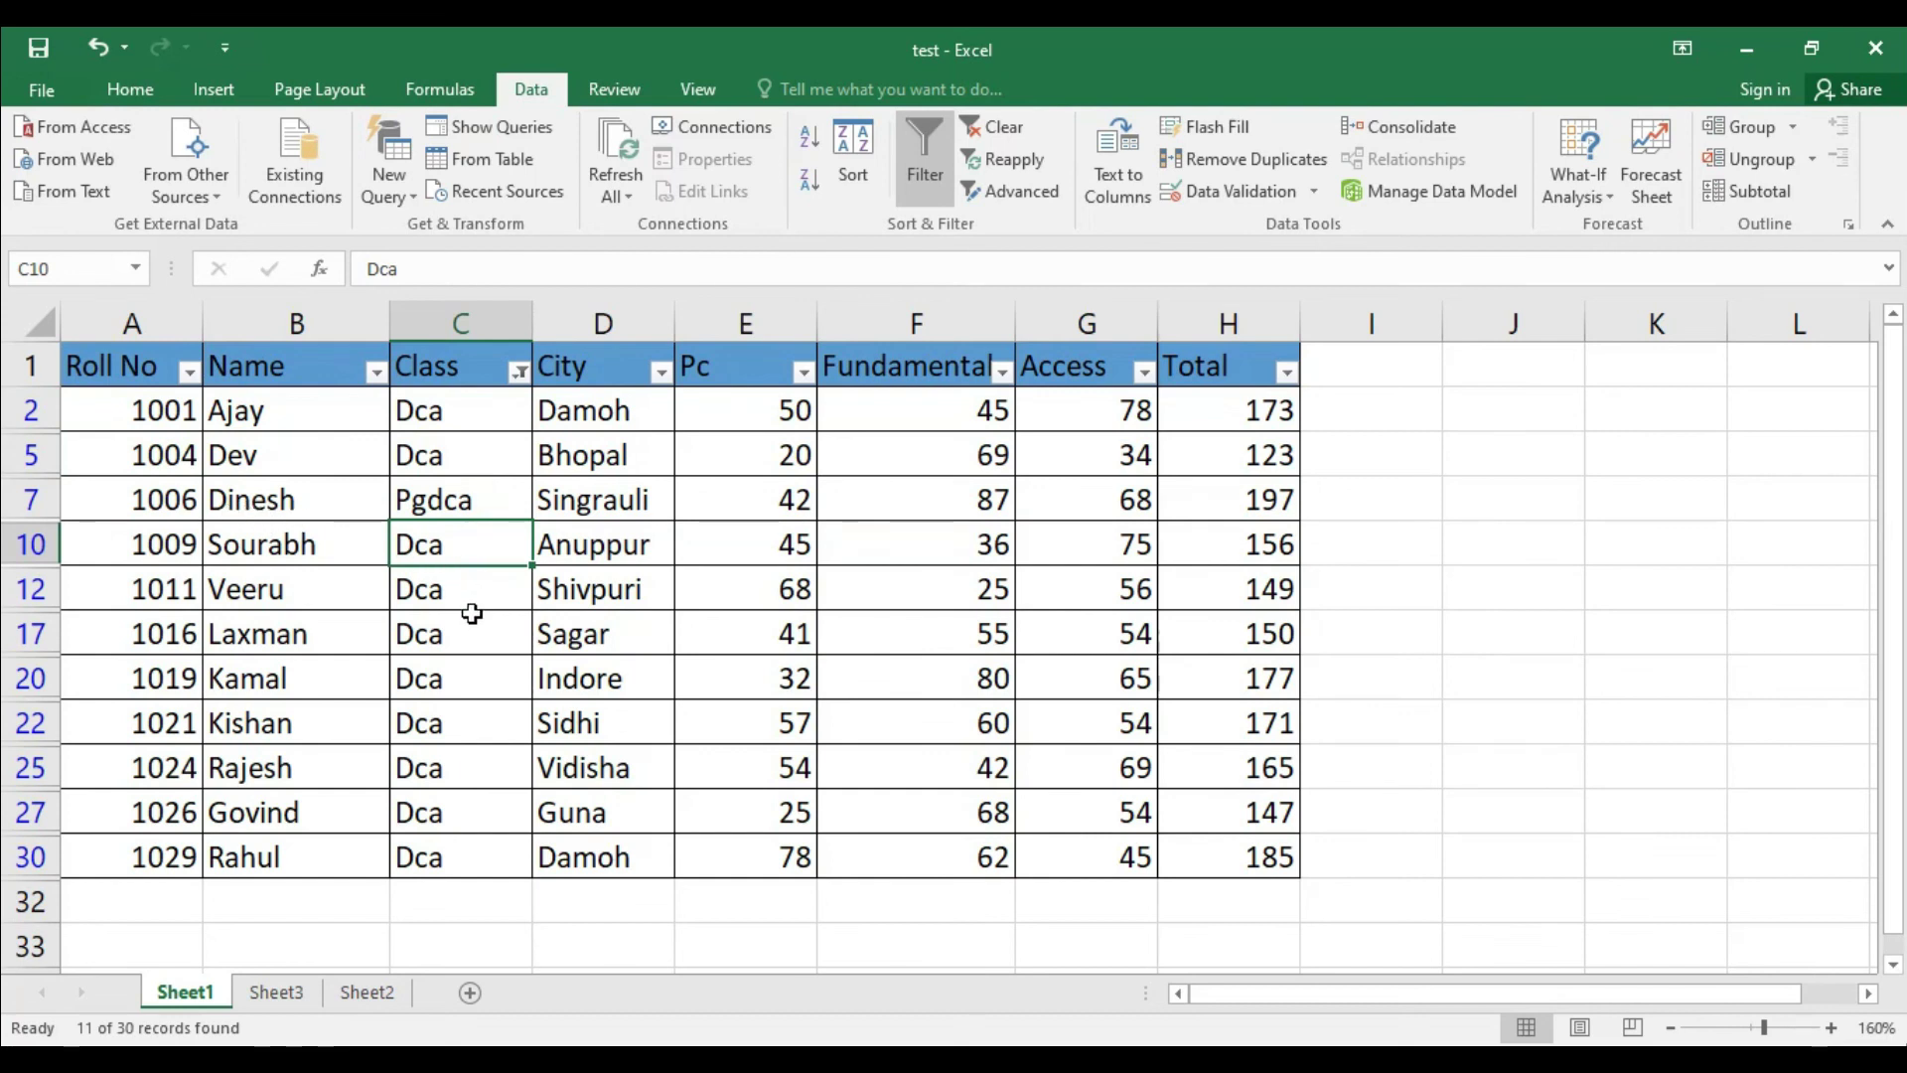
left_click(1463, 814)
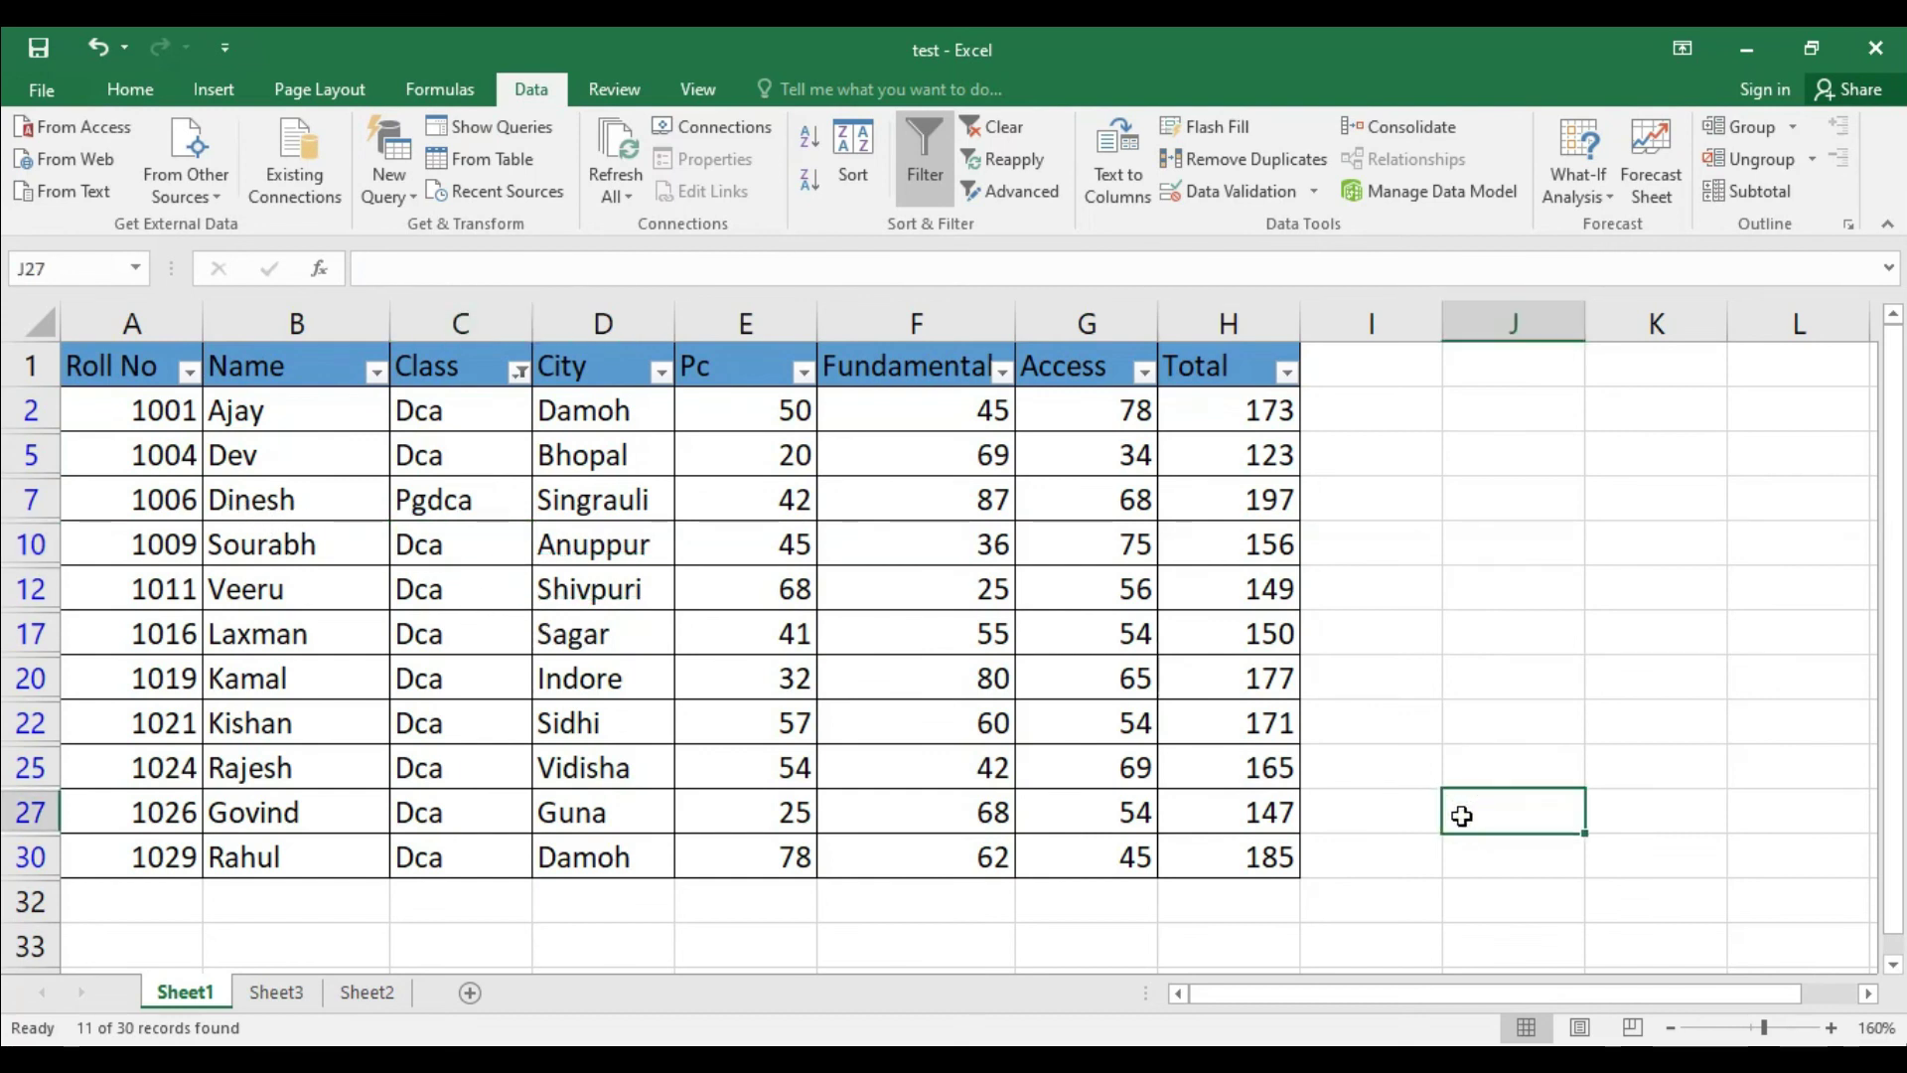